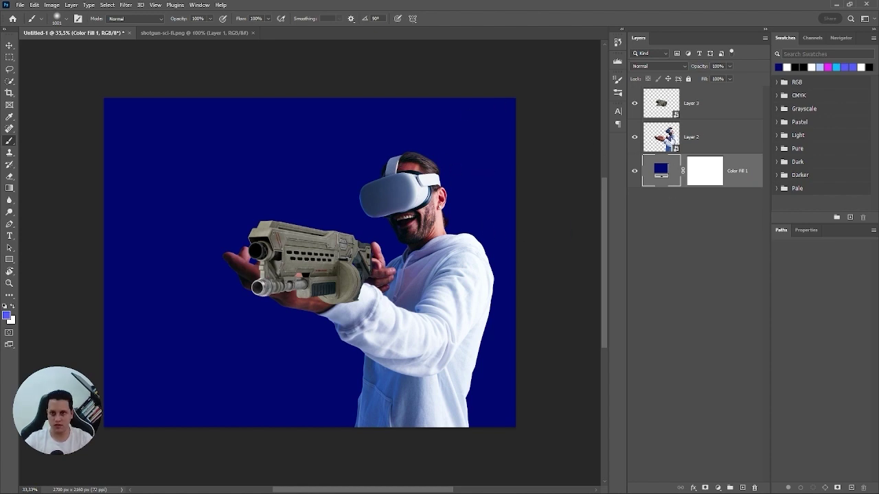
Step: Move the gun up and away from the man's sleeve so that it sits above his extended hand
key("v")
left_click_drag(340, 230, 291, 187)
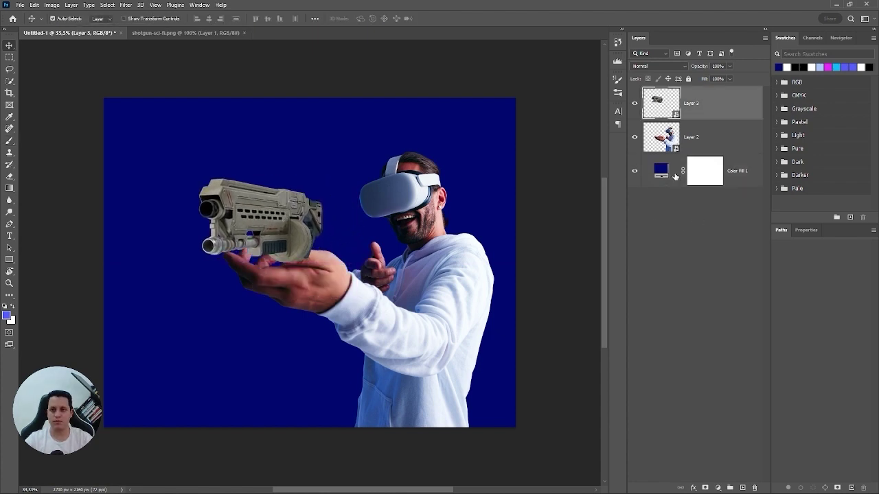
Step: Group the blue Color Fill 1 layer, name the group "bg" and collapse it
left_click(690, 162)
key("ctrl+g")
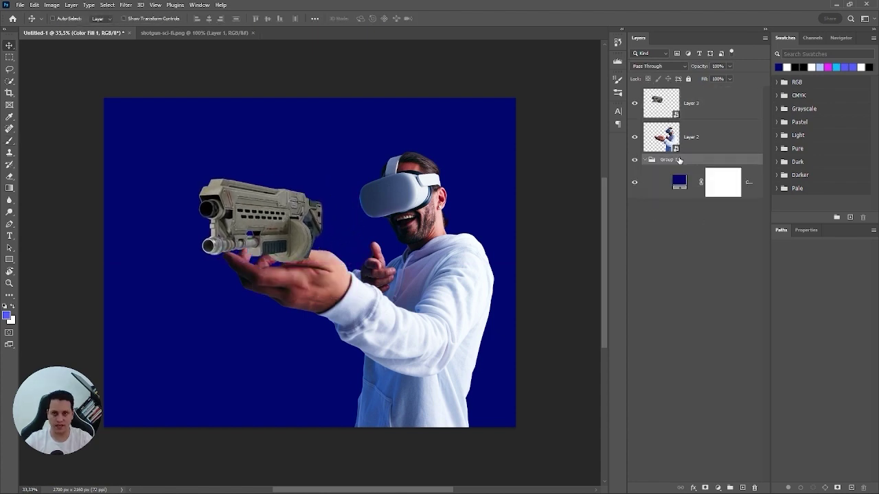
type("bg")
key("Return")
left_click(649, 160)
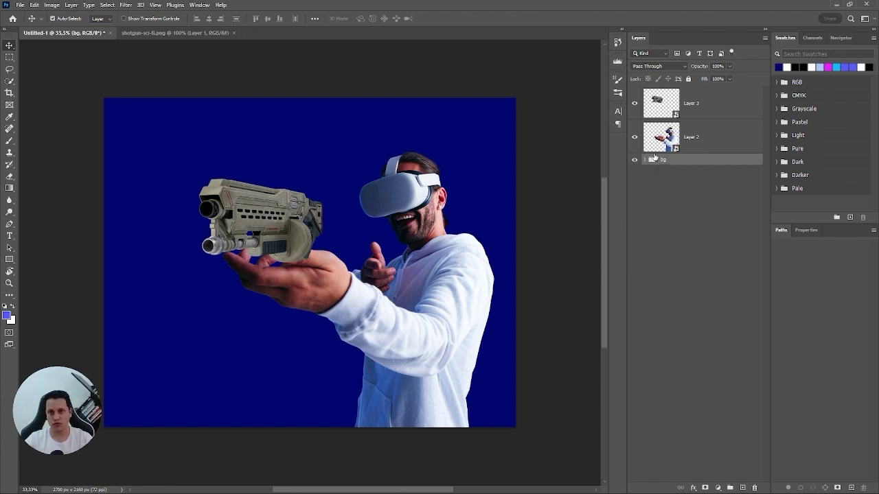
Step: Put the man's layer, Layer 2, in its own group named "player"
left_click(665, 141)
key("ctrl+g")
double_click(668, 125)
type("player")
key("Return")
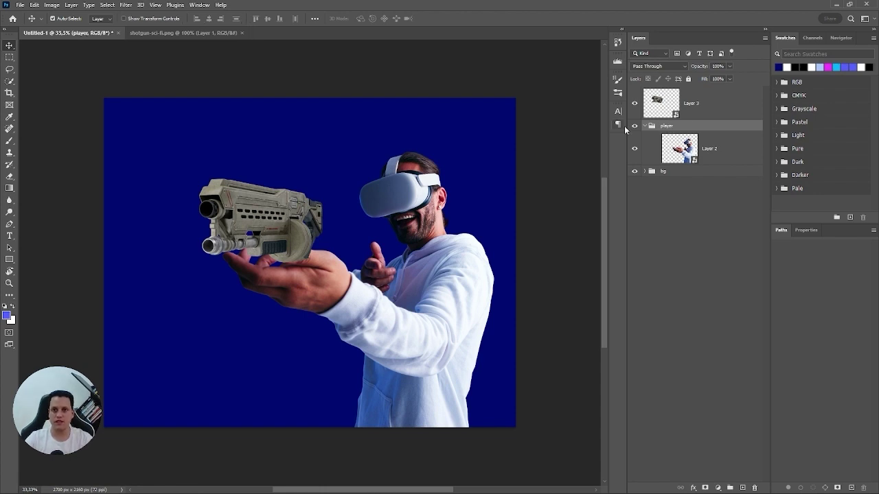
Step: Group the gun's Layer 3 under the name "arma" and collapse both the arma and player groups
left_click(664, 108)
key("ctrl+g")
double_click(670, 92)
type("arma")
key("Return")
left_click(644, 92)
left_click(644, 103)
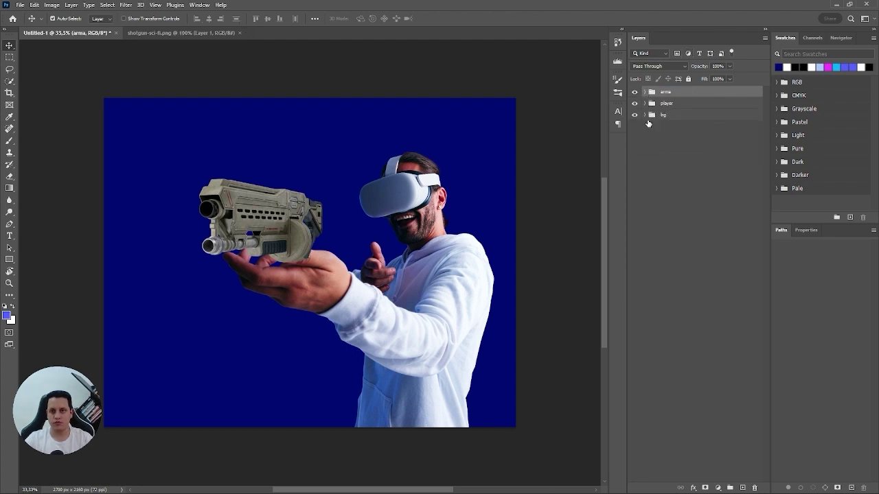
Step: Add a new empty layer above the color fill inside the bg group
left_click(644, 114)
left_click(679, 138)
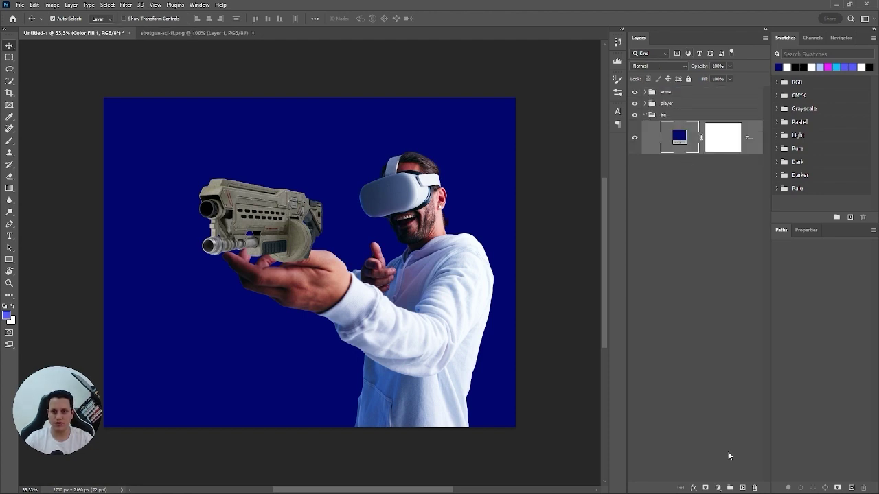
left_click(742, 488)
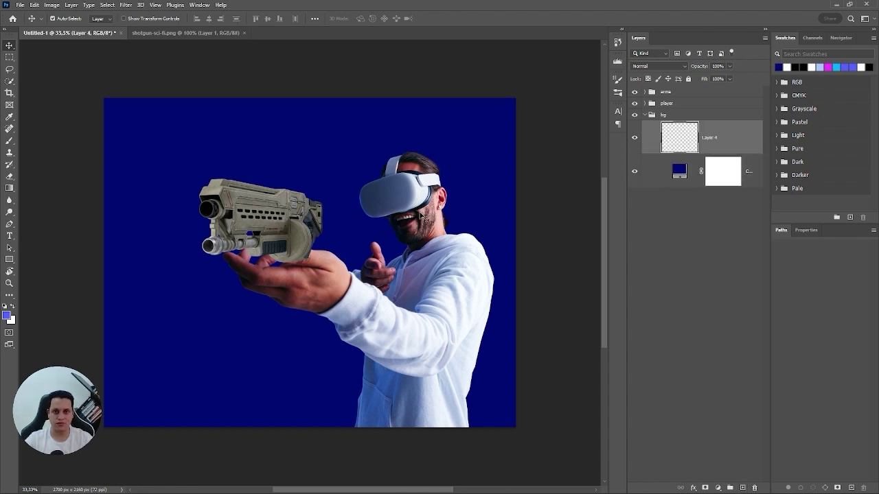
Step: Paint a light violet-blue glow behind the man's shoulder on the new layer with a very large soft brush
key("b")
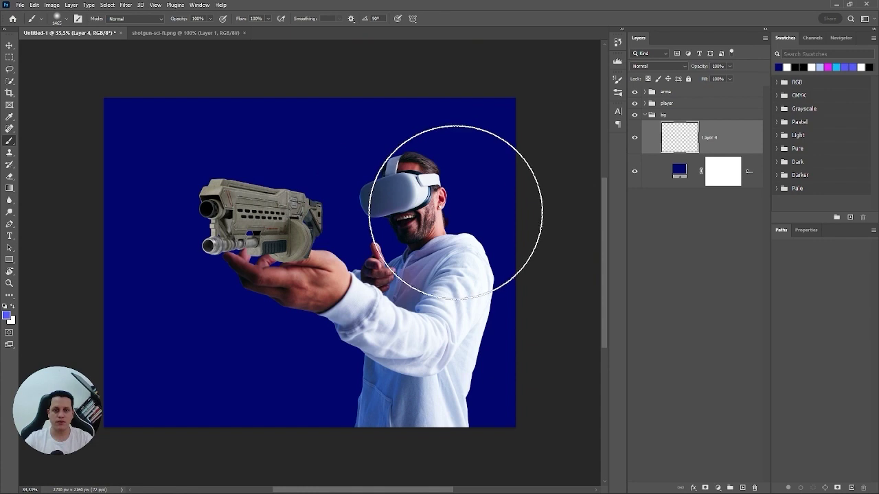
right_click(418, 229, "alt")
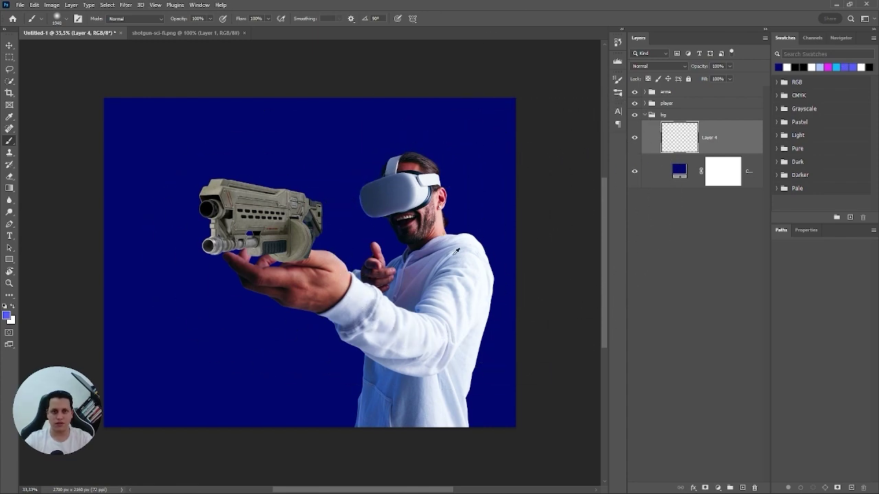
right_click(450, 246)
key("Escape")
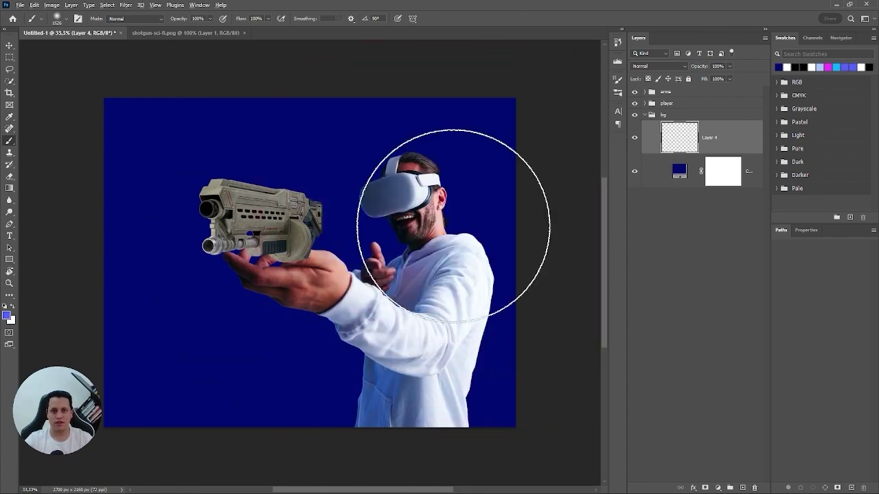
left_click(465, 255)
left_click(455, 258)
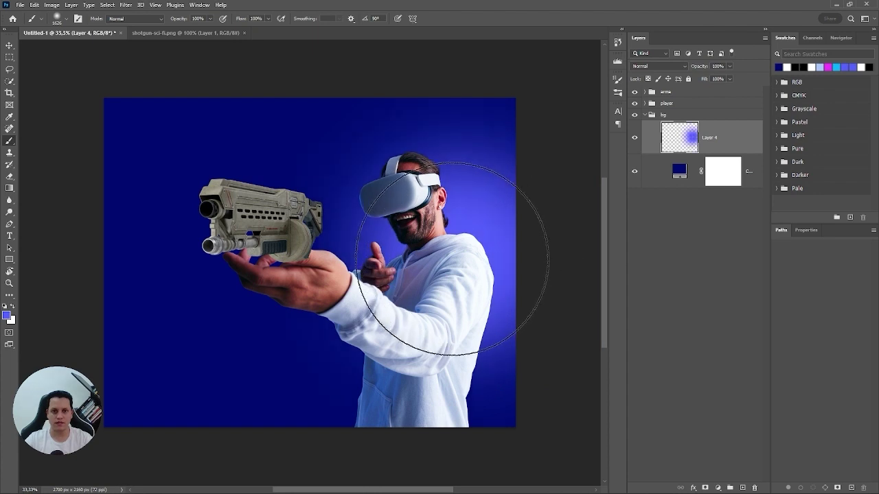
Step: Enlarge the painted glow evenly to about 107% and collapse the bg group
key("ctrl+t")
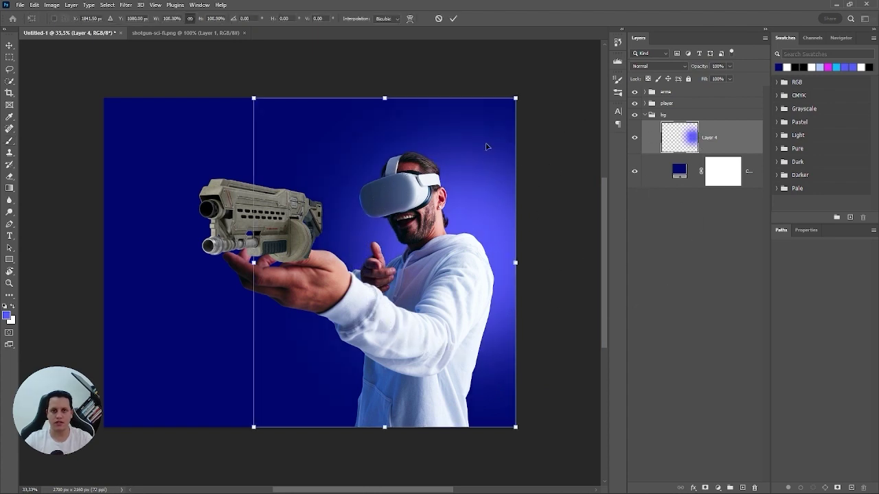
mouse_move(516, 98)
left_mouse_down()
mouse_move(529, 79)
mouse_move(525, 88)
left_mouse_up()
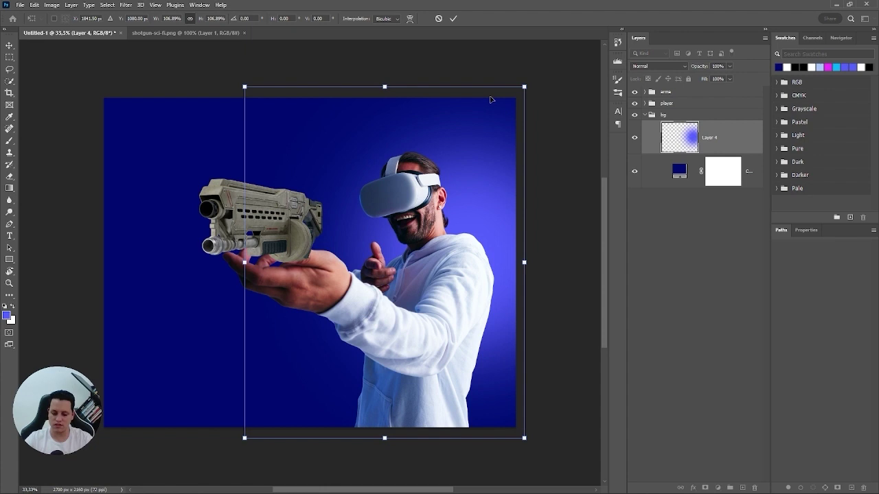
key("Return")
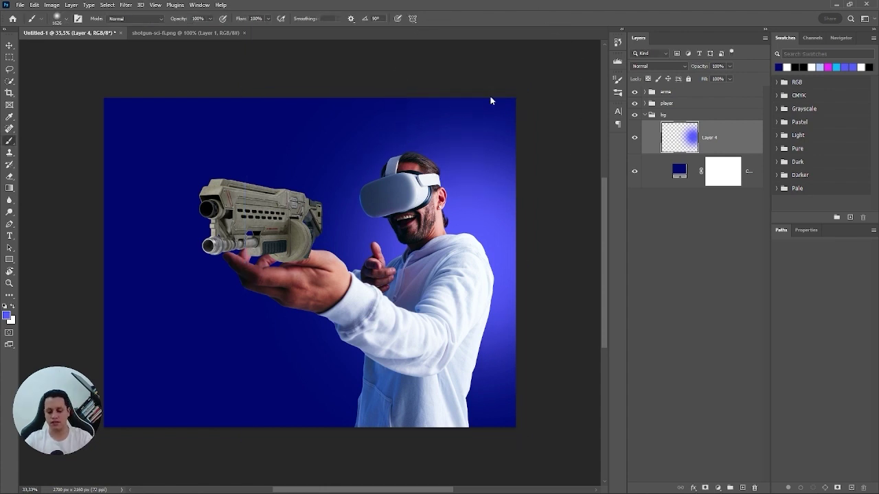
left_click(653, 114)
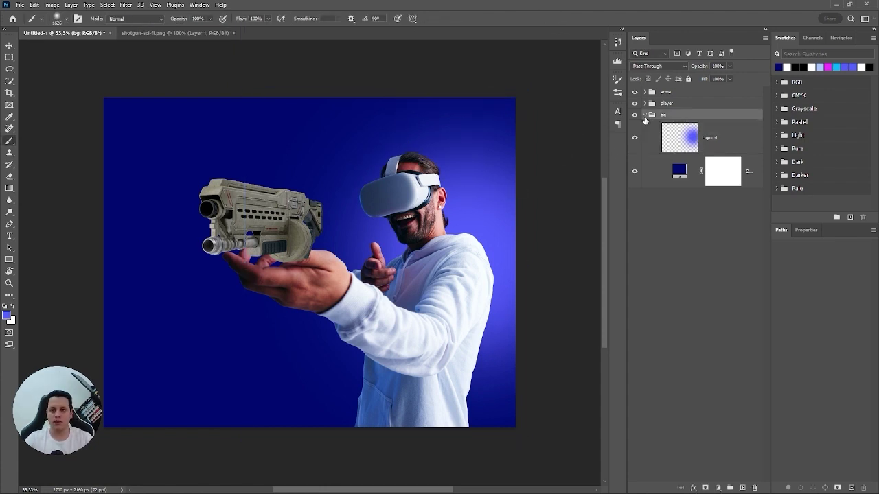
left_click(645, 115)
Step: Scale the gun in the arma group to about 157% and position it over the extended hand, nudged slightly upward
left_click(646, 92)
left_click(669, 112)
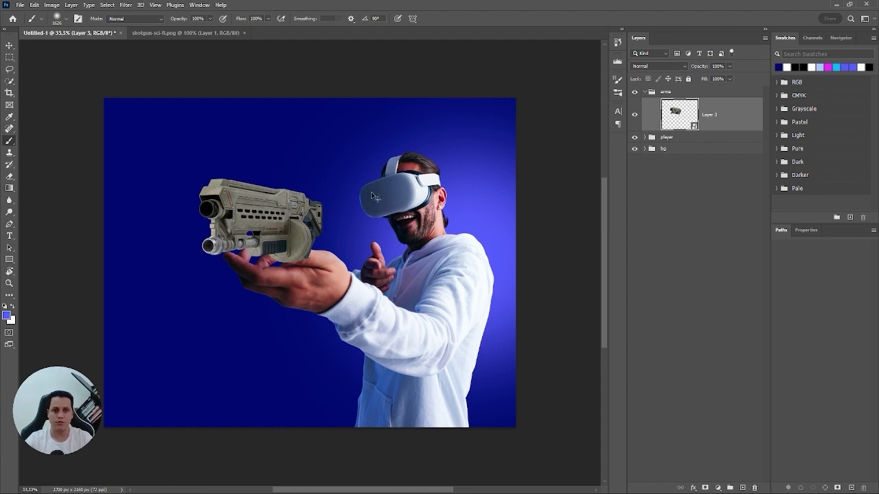
key("ctrl+t")
left_click_drag(322, 178, 358, 154)
mouse_move(339, 202)
left_mouse_down()
mouse_move(348, 221)
mouse_move(363, 227)
mouse_move(348, 215)
left_mouse_up()
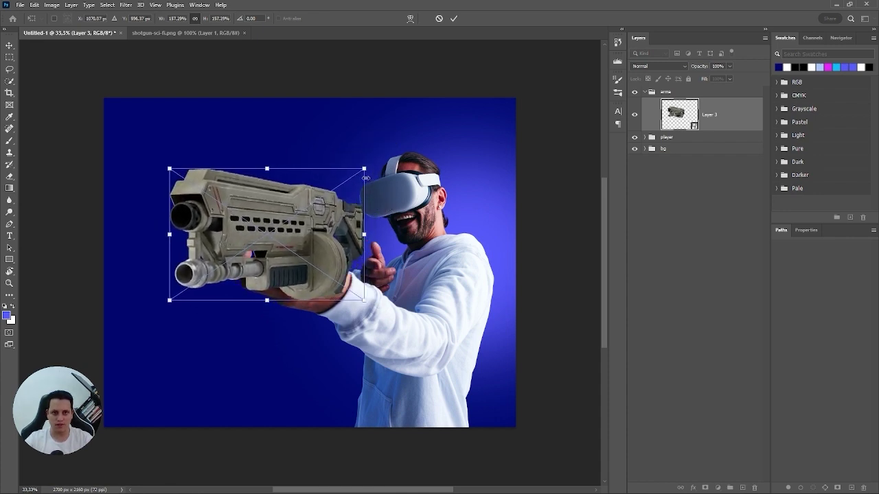
key("shift+Up")
key("shift+Up")
key("shift+Up")
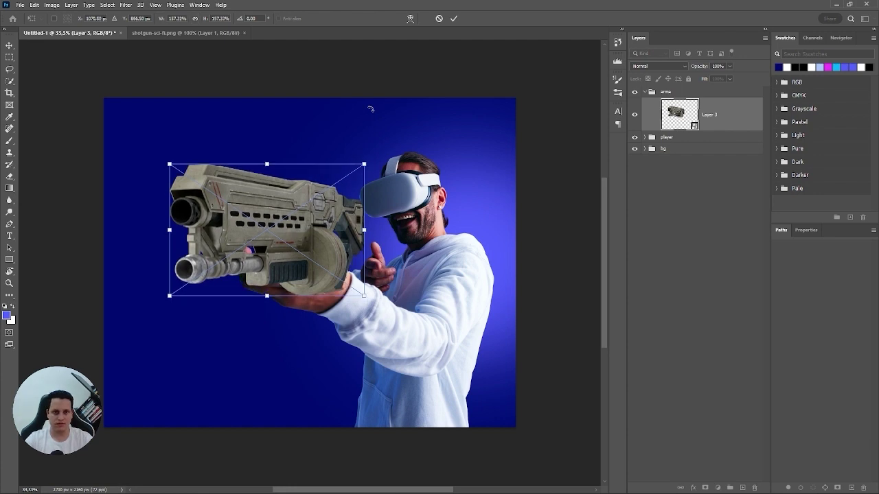
key("shift+Up")
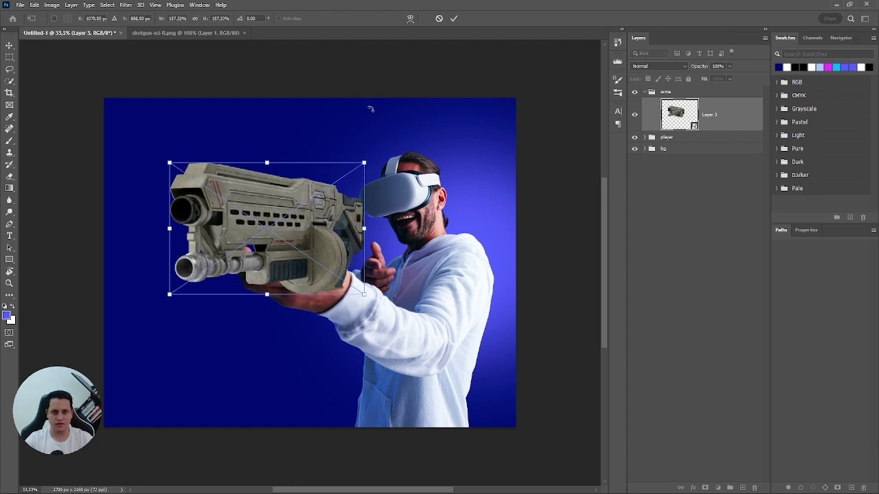
key("Return")
key("b")
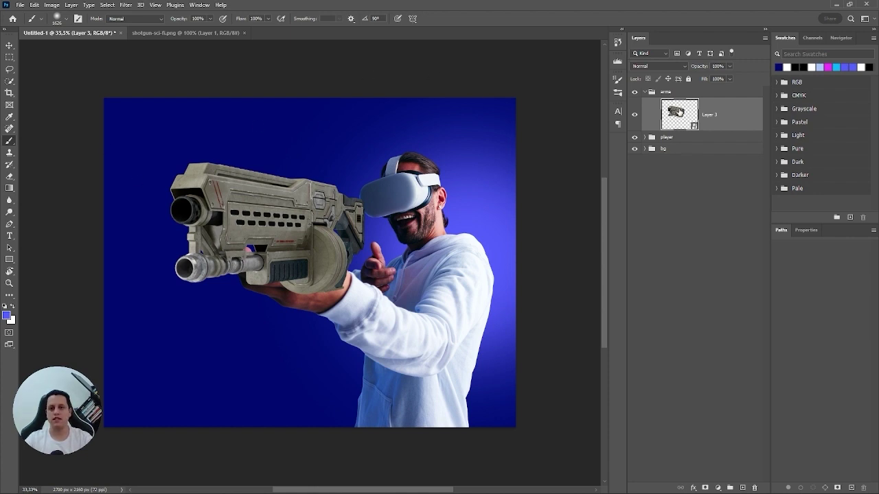
Step: Start Perspective Warp on the gun and lay out two adjoining planes, one over the muzzle end and one over the side
left_click(34, 4)
left_click(94, 188)
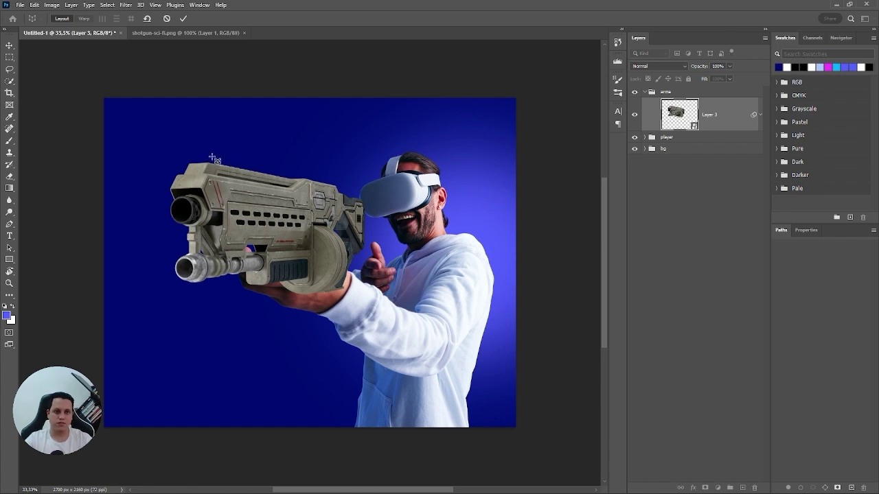
left_click_drag(212, 154, 155, 294)
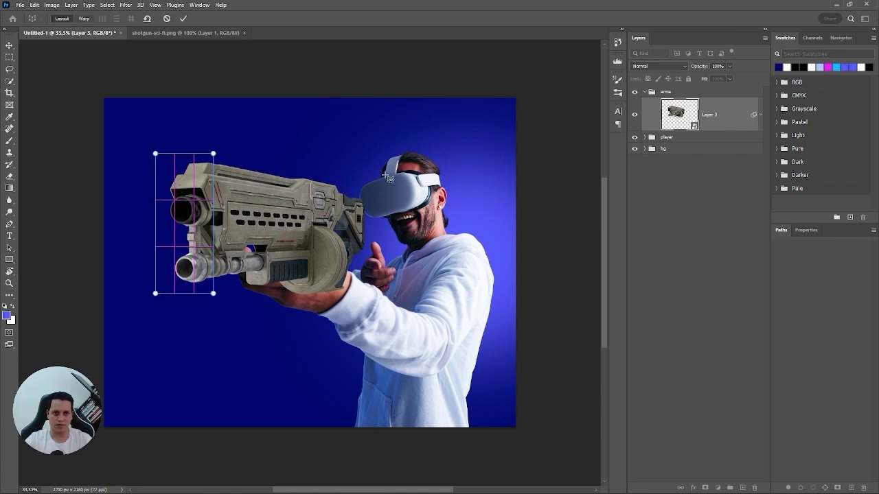
left_click_drag(375, 152, 214, 296)
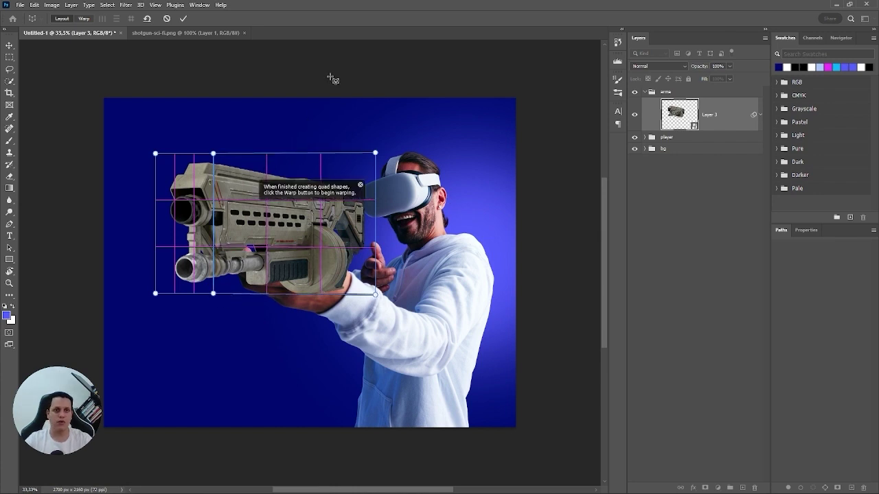
Step: Warp the side plane's rear corners so the gun stretches and tapers toward the man's back hand
key("w")
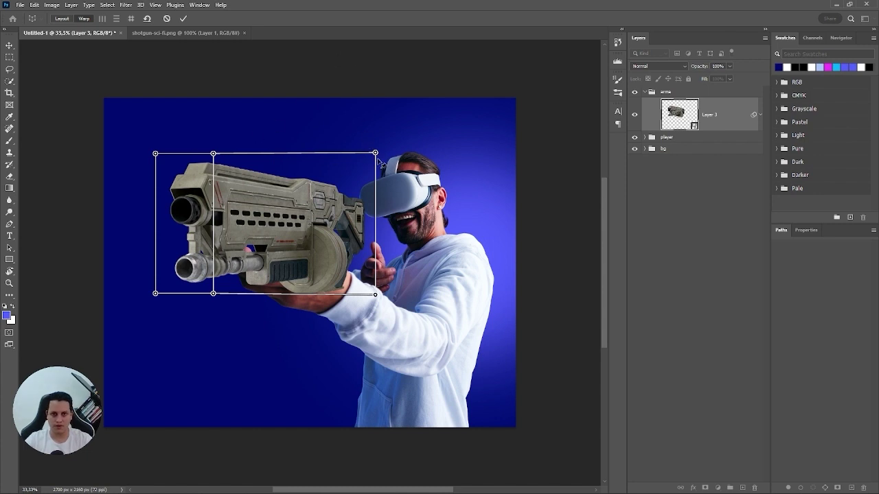
scroll(387, 173, "up", 2)
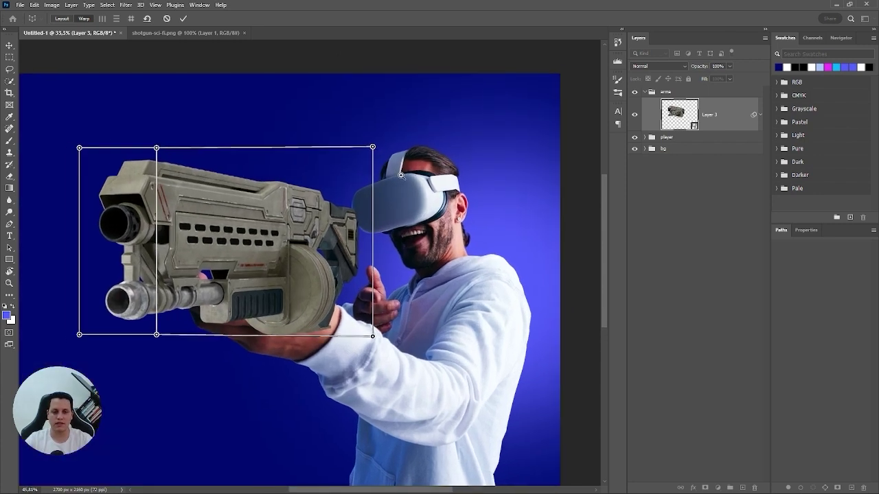
left_click_drag(374, 150, 404, 184)
left_click_drag(374, 339, 408, 329)
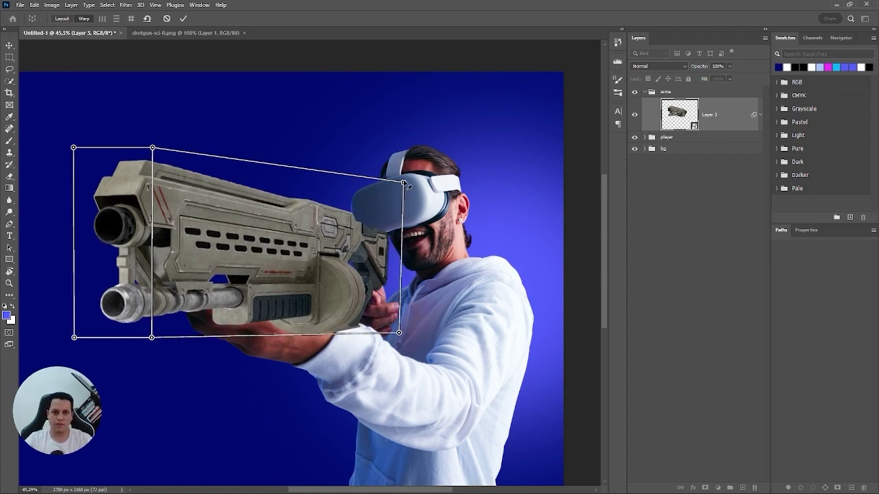
left_click_drag(402, 190, 400, 232)
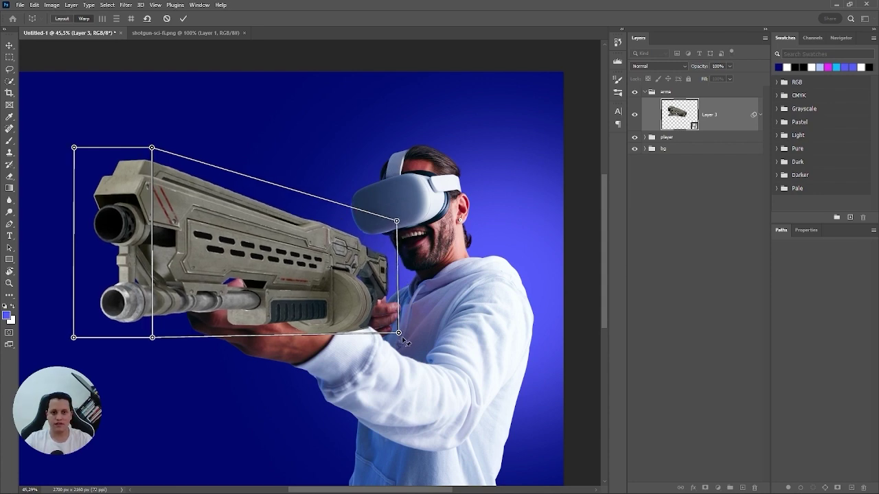
Step: Lower the gun layer's opacity to about 66% and fine-tune the rear warp corners against the hands underneath
left_click_drag(697, 67, 688, 67)
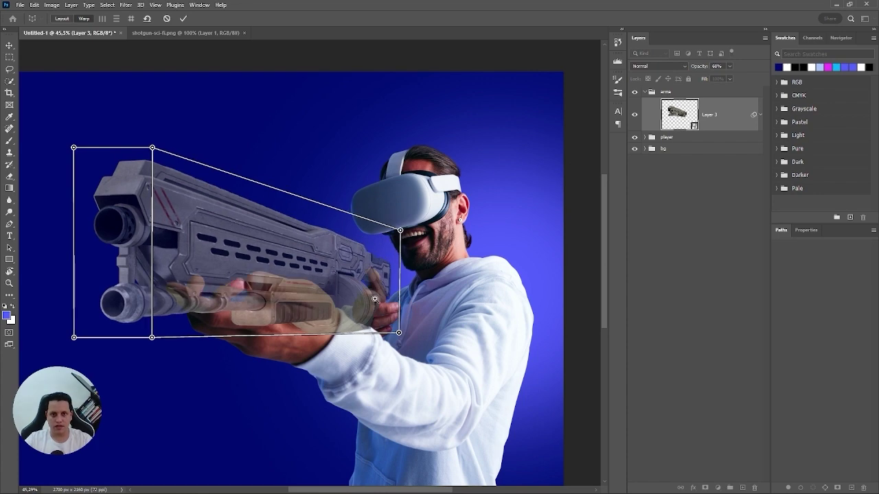
scroll(376, 302, "up", 3)
left_click_drag(422, 369, 428, 361)
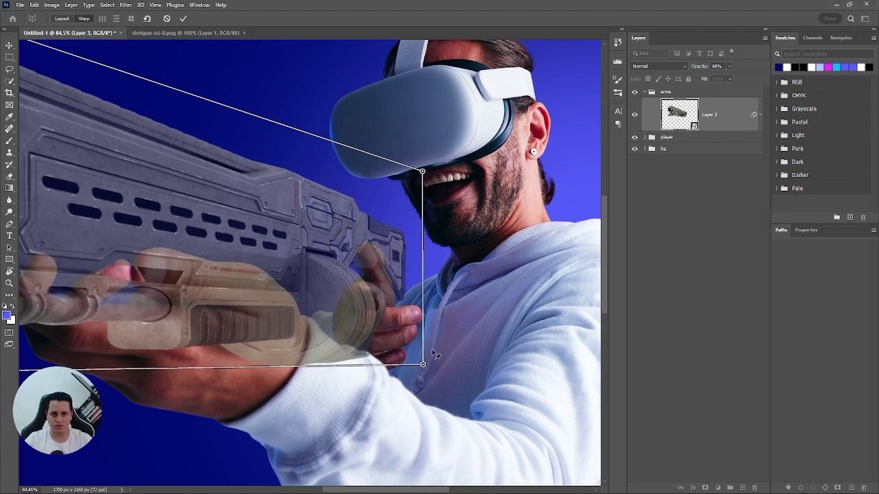
left_click_drag(426, 177, 425, 186)
left_click_drag(432, 366, 426, 377)
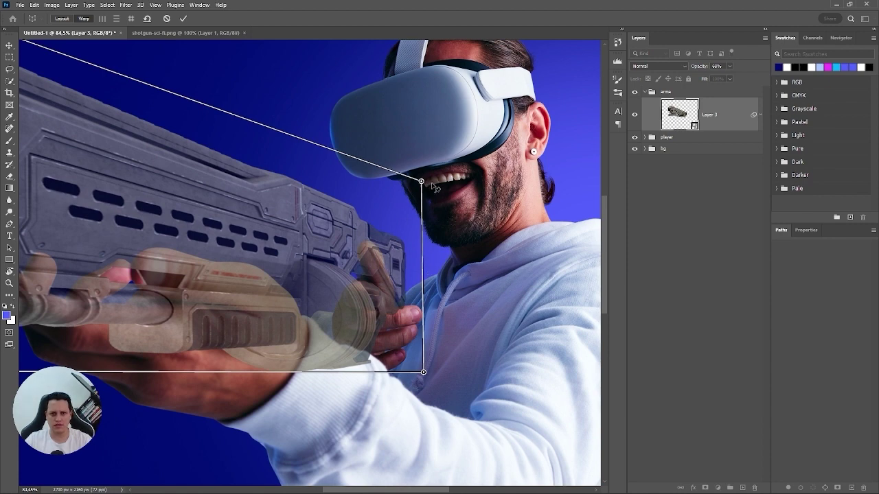
mouse_move(422, 181)
left_mouse_down()
mouse_move(440, 183)
mouse_move(423, 194)
left_mouse_up()
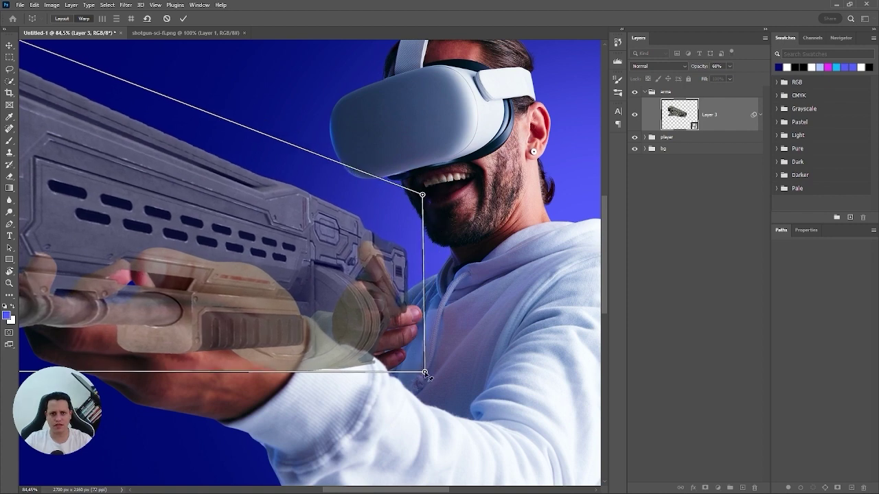
left_click_drag(423, 374, 425, 375)
left_click_drag(424, 372, 424, 371)
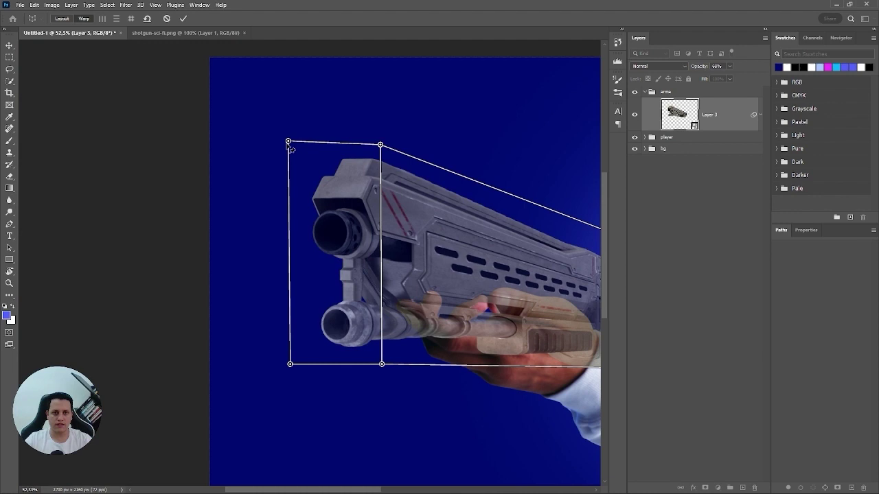
Step: Pull the muzzle plane's outer corners outward, lower its upper corner slightly, and apply the Perspective Warp
left_click_drag(289, 143, 277, 145)
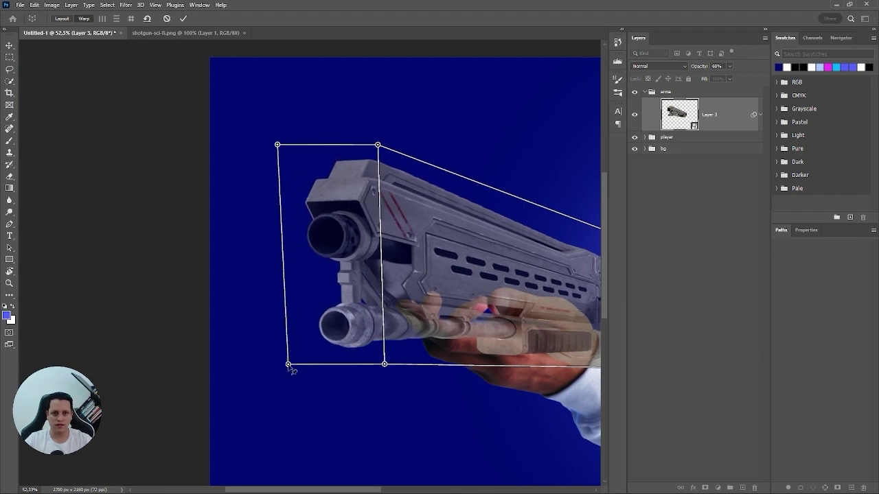
left_click_drag(287, 365, 273, 365)
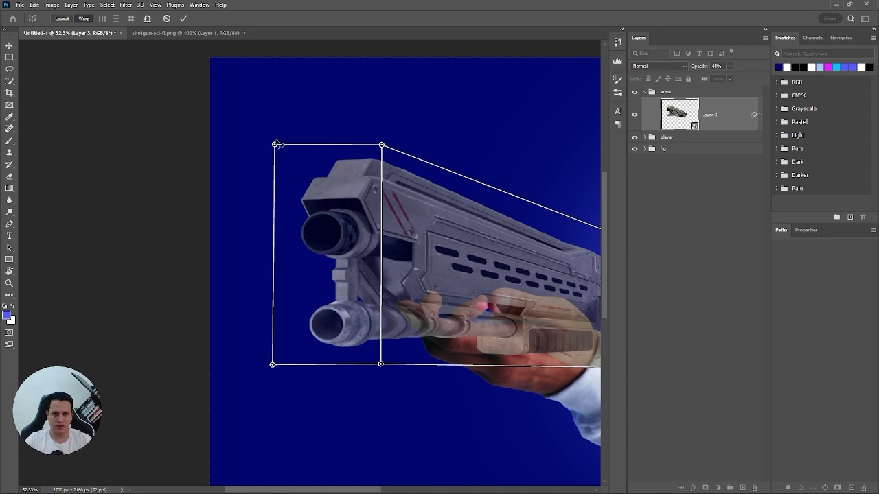
left_click_drag(273, 145, 270, 159)
key("Return")
key("b")
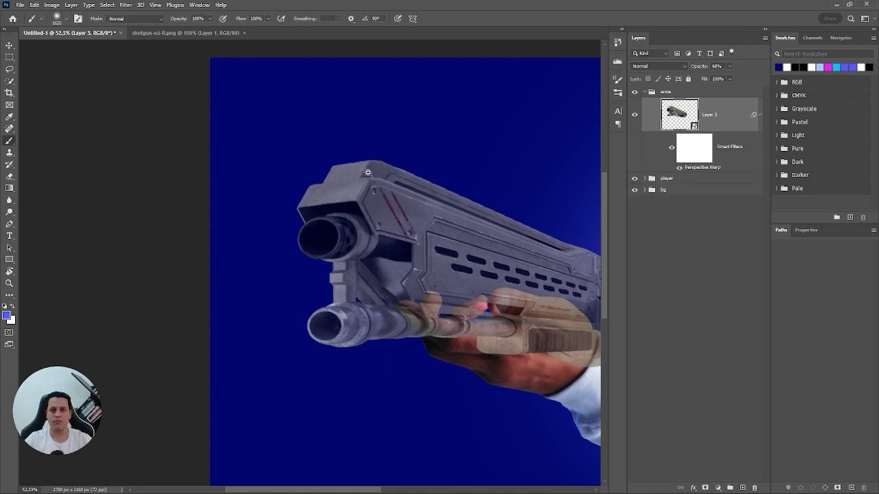
Step: Restore the gun layer's opacity to 100%
left_click_drag(375, 174, 341, 174)
left_click_drag(398, 190, 386, 160)
key("ctrl+0")
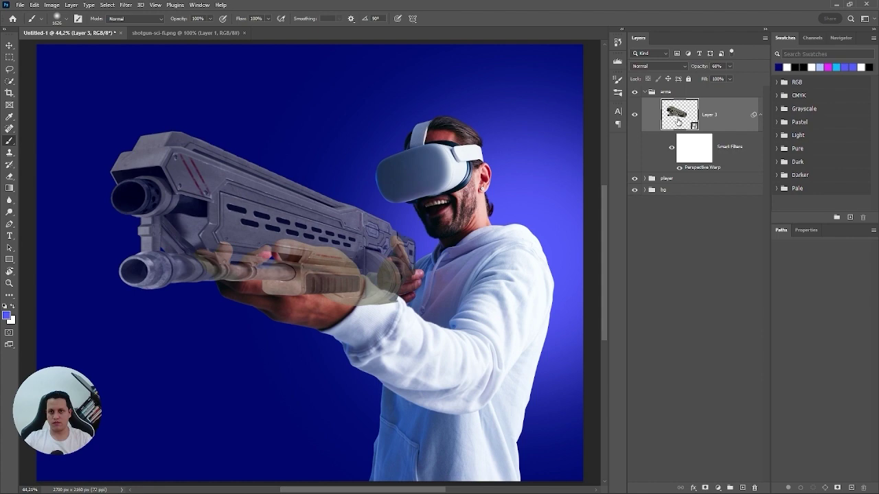
left_click_drag(699, 65, 743, 76)
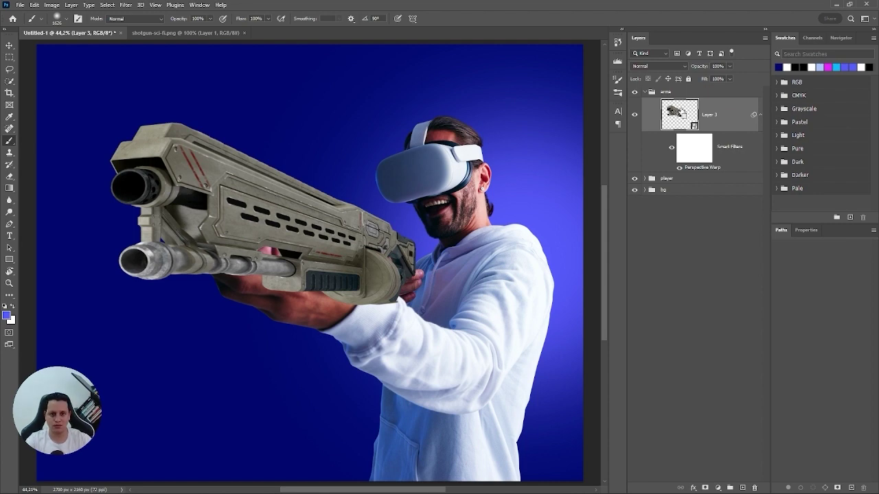
Step: Colorize the gun with Hue/Saturation, using hue 233, saturation 57 and lightness -36
key("ctrl+u")
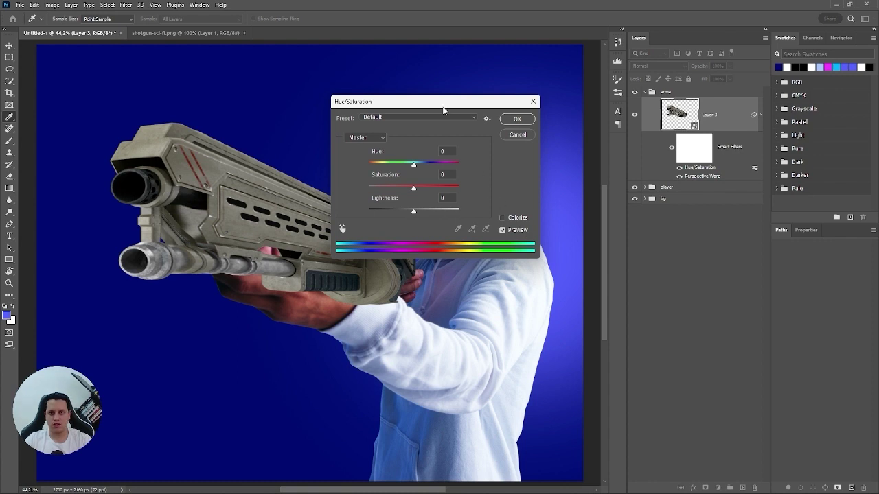
left_click(502, 217)
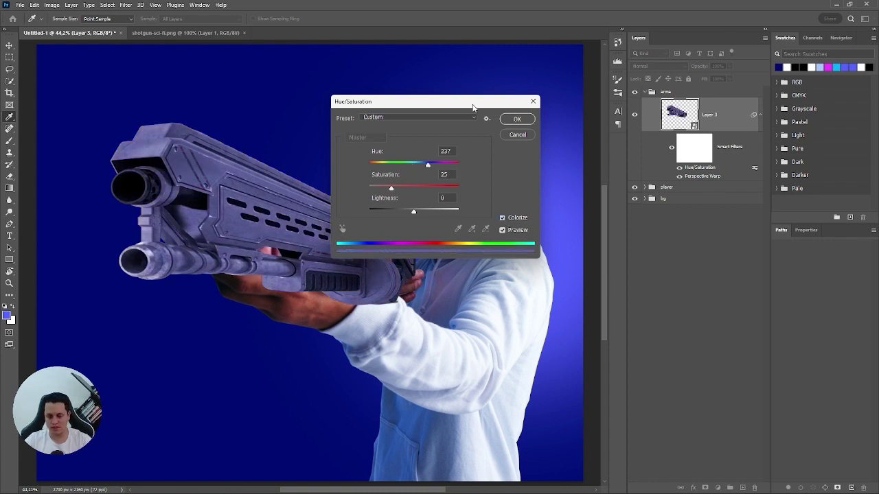
left_click_drag(392, 189, 424, 191)
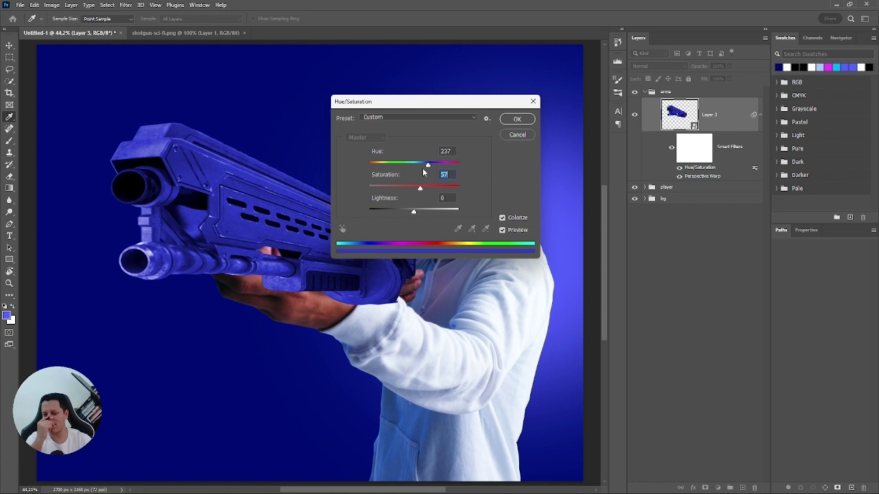
left_click_drag(427, 164, 425, 165)
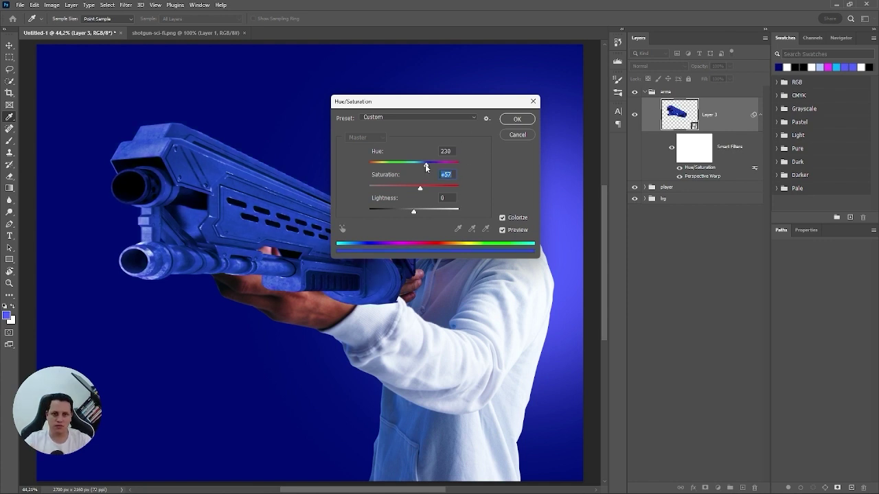
left_click_drag(425, 165, 427, 165)
left_click(403, 210)
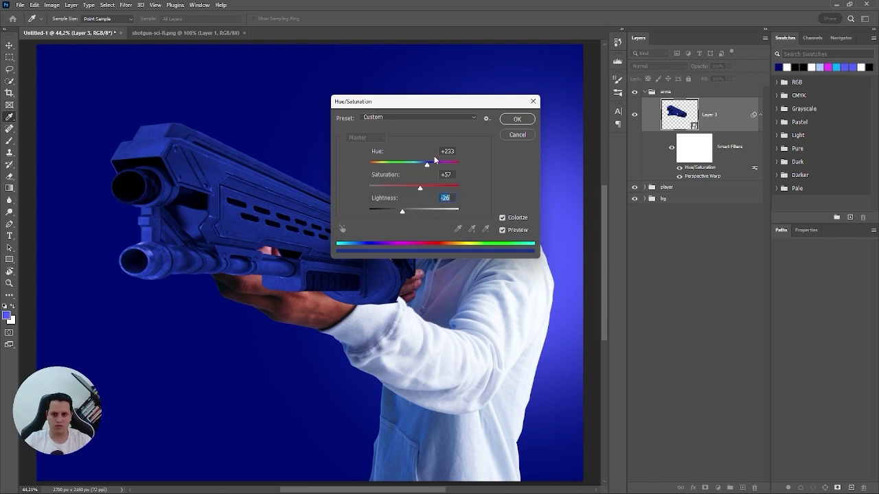
key("Down")
key("Down")
key("Down")
key("Down")
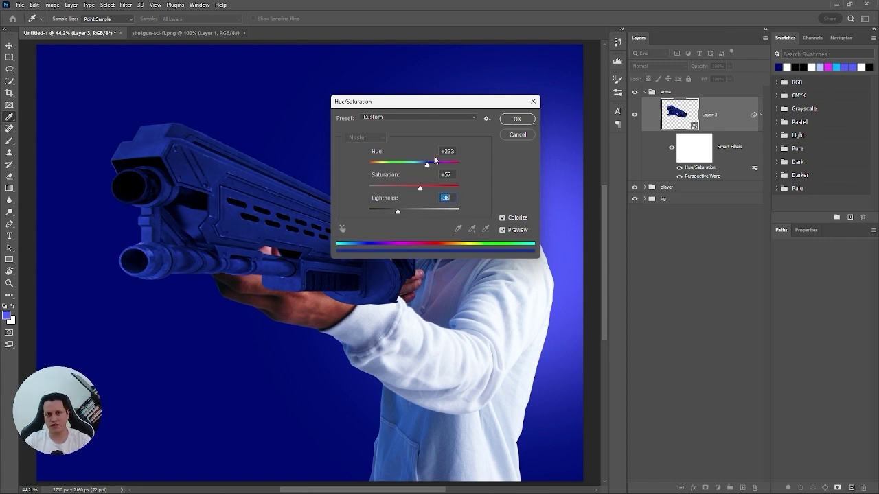
left_click(518, 120)
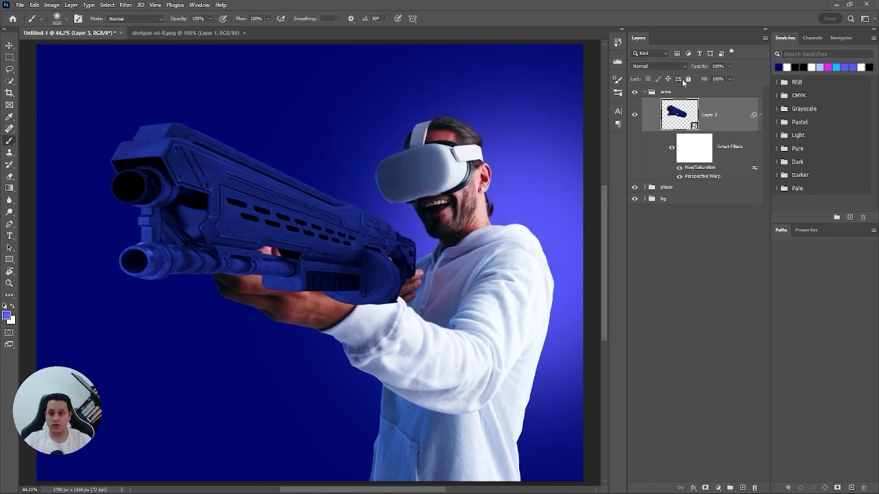
Step: Set the gun layer's blend mode to Linear Dodge (Add) and give it an Outer Glow in Color Dodge mode at 90% opacity
left_click(645, 65)
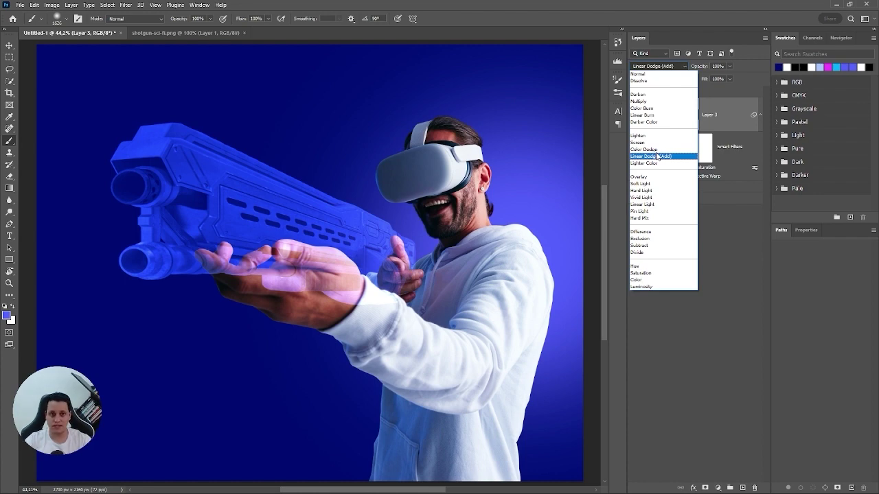
left_click(657, 156)
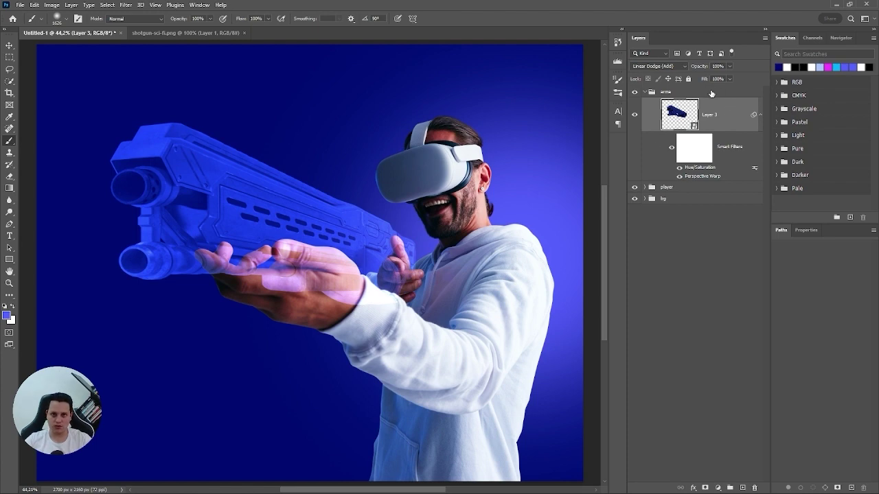
double_click(735, 116)
key("Escape")
left_click_drag(436, 42, 537, 41)
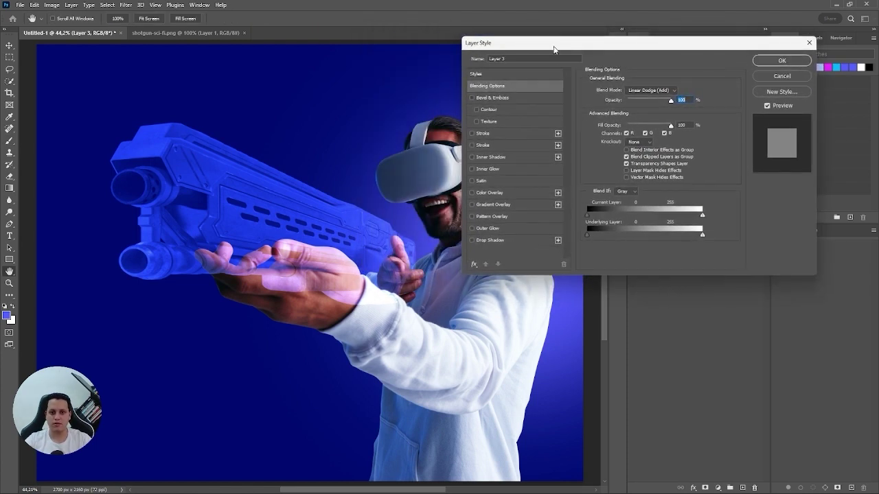
left_click(487, 228)
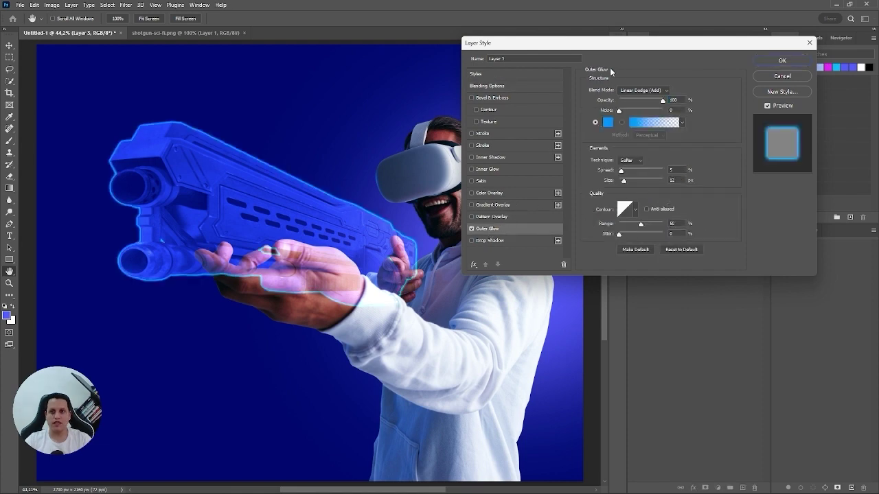
left_click(638, 90)
left_click(633, 173)
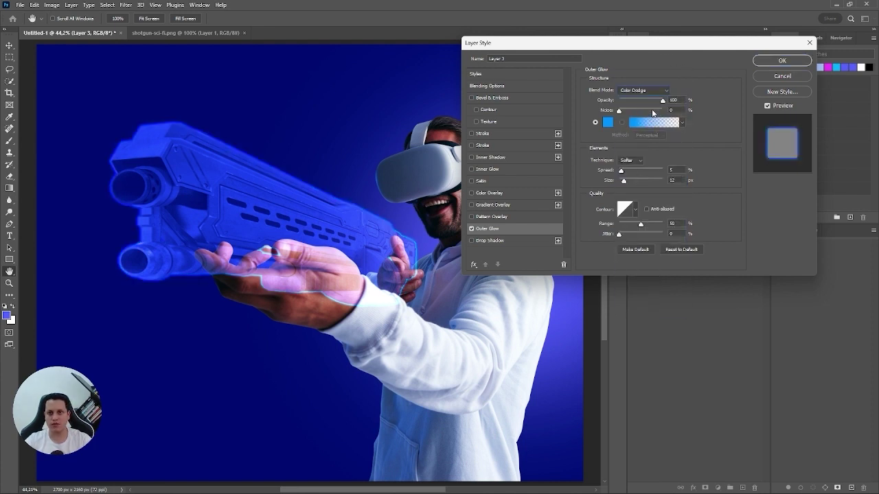
left_click_drag(662, 100, 653, 102)
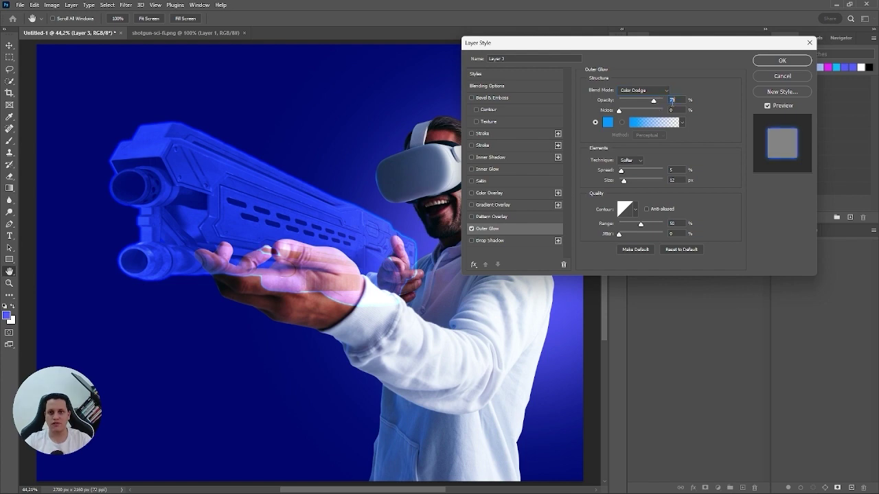
type("90")
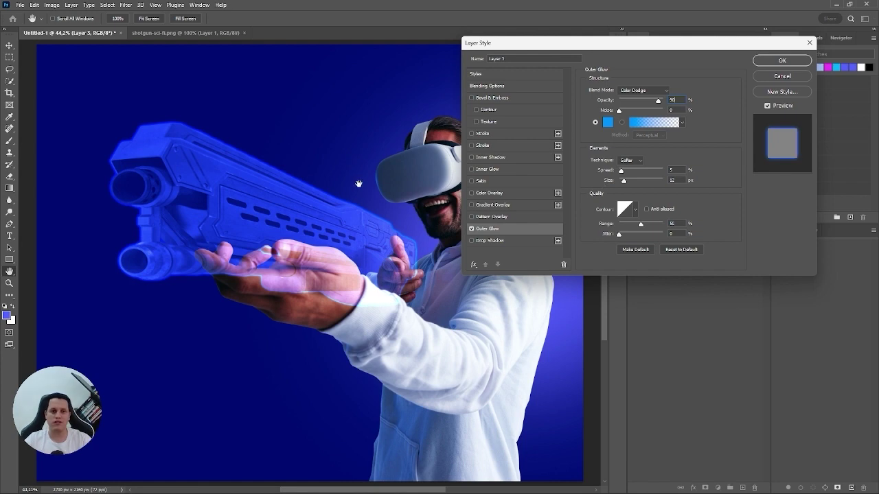
Step: Set the outer glow to the Softer technique with 0% spread and a size of 250 px
left_click(630, 160)
left_click(628, 176)
left_click(631, 162)
left_click(629, 167)
left_click_drag(621, 171, 611, 173)
key("shift+Up")
key("shift+Up")
key("shift+Up")
key("shift+Up")
key("shift+Up")
key("shift+Up")
key("shift+Up")
key("shift+Up")
key("shift+Up")
key("shift+Up")
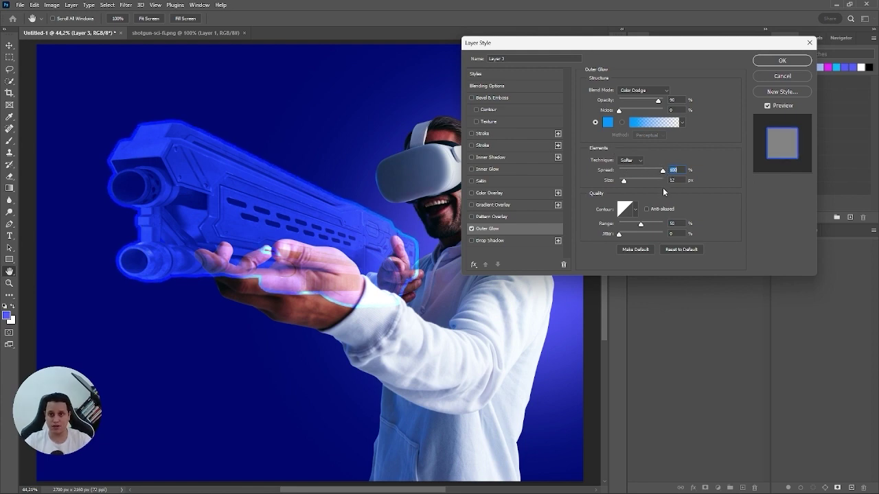
left_click_drag(663, 171, 718, 182)
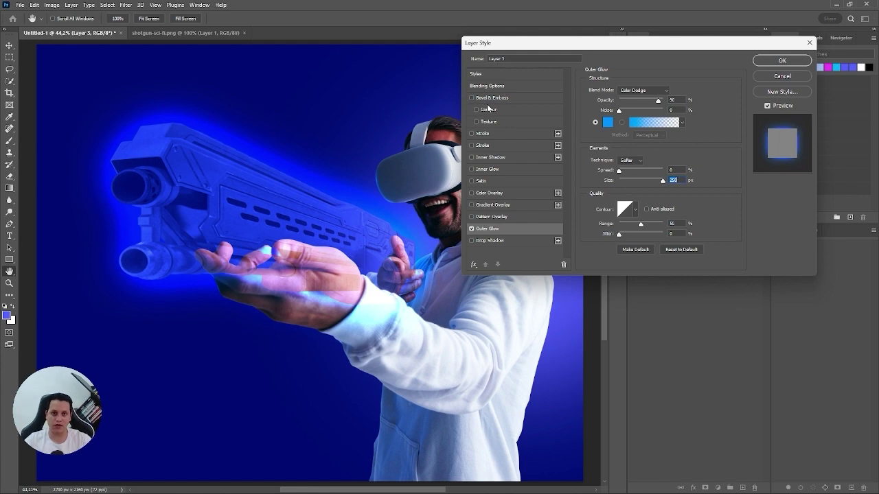
Step: Add an Inner Glow to the gun and change its color to bright blue #2199ff
left_click(489, 171)
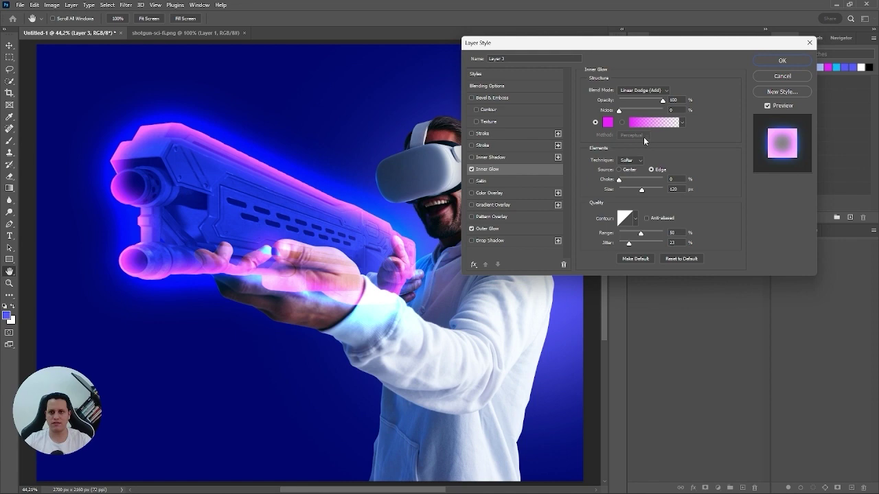
left_click(608, 123)
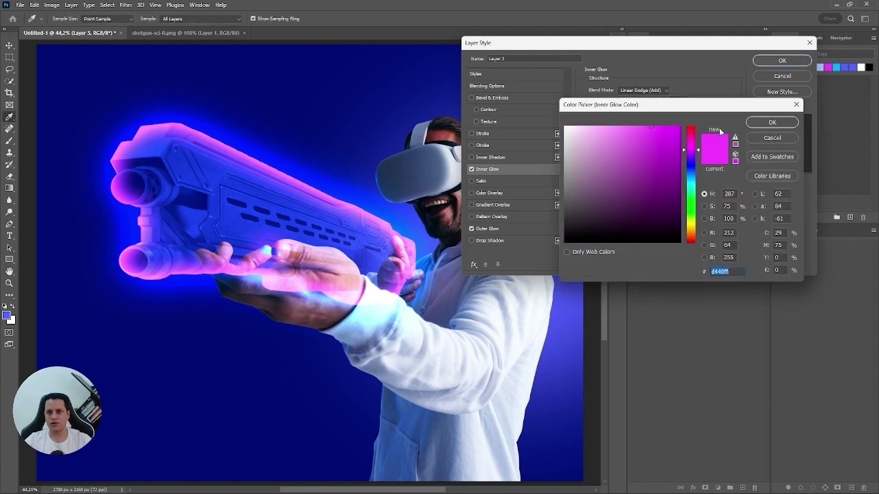
left_click(689, 168)
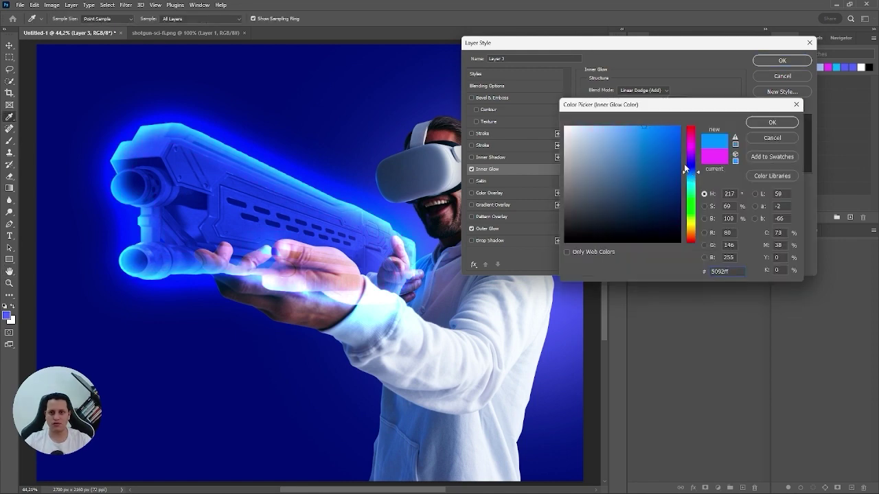
left_click(685, 175)
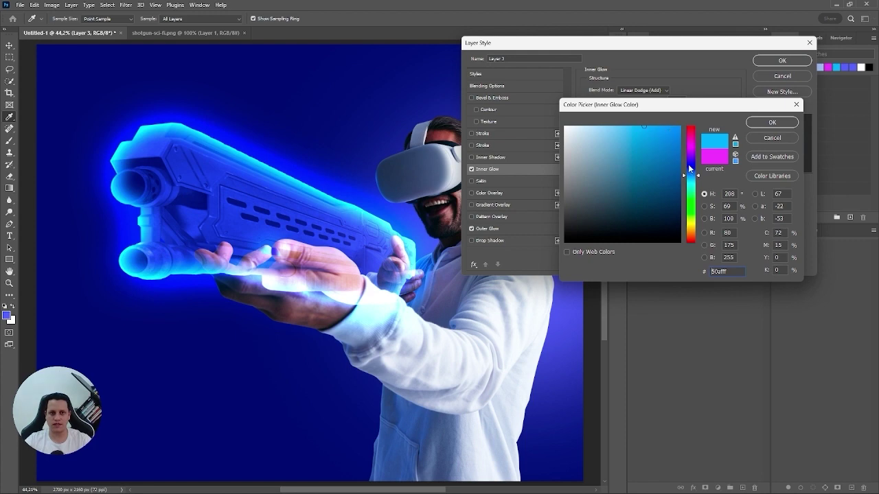
left_click(665, 127)
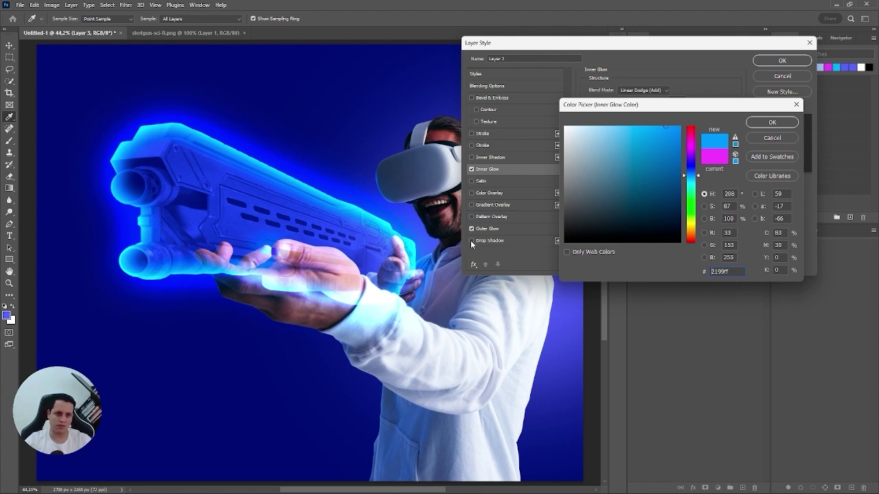
left_click(772, 122)
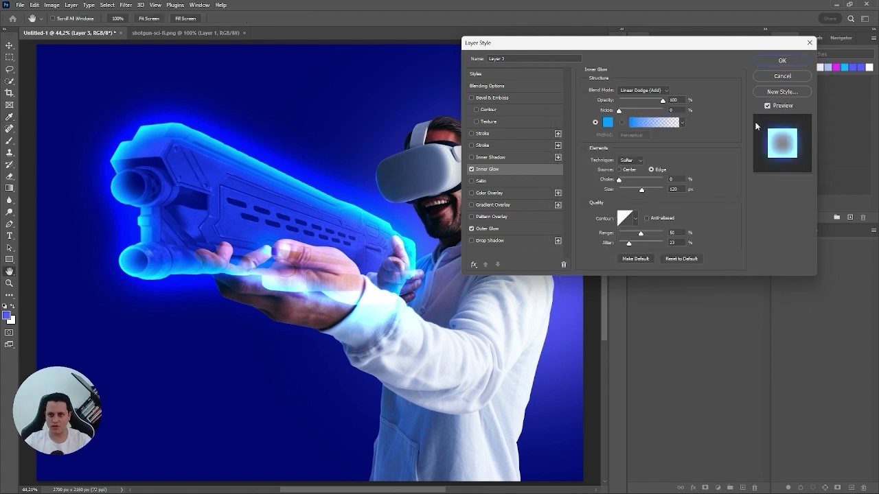
Step: Set the inner glow to Softer from the Edge with size 142 px and range about 45%, and apply the layer style
left_click(633, 161)
left_click(633, 168)
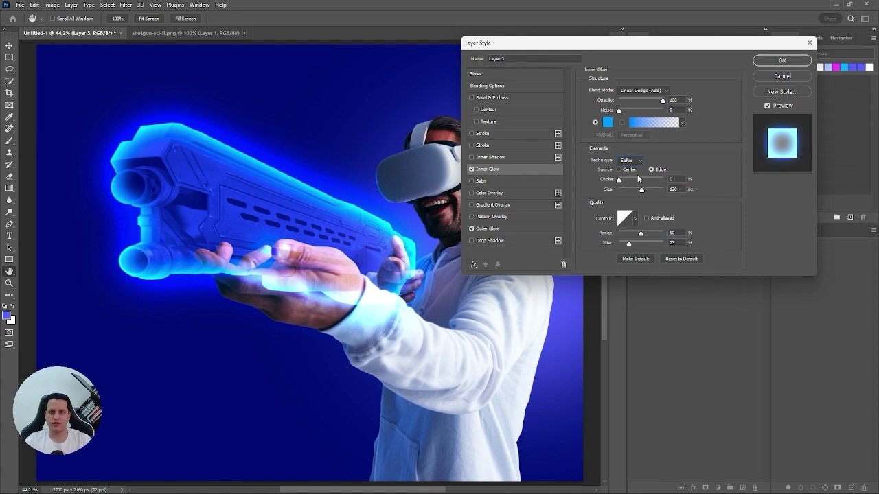
left_click(623, 170)
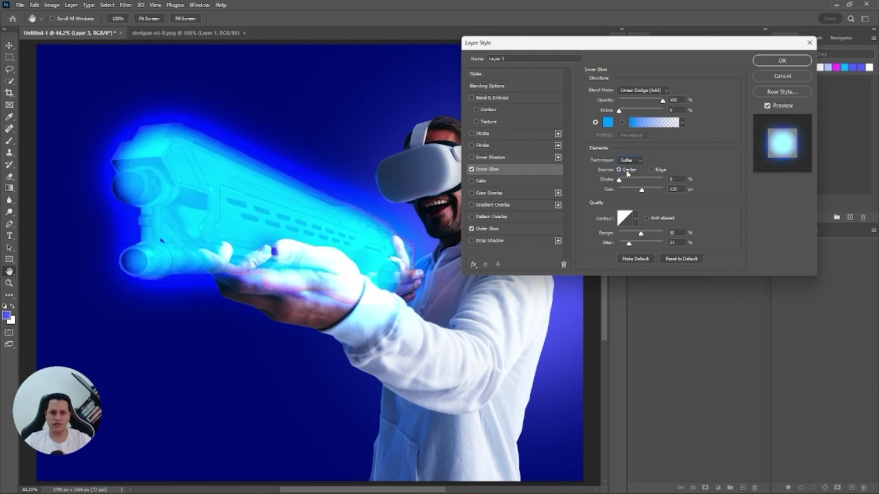
left_click(652, 169)
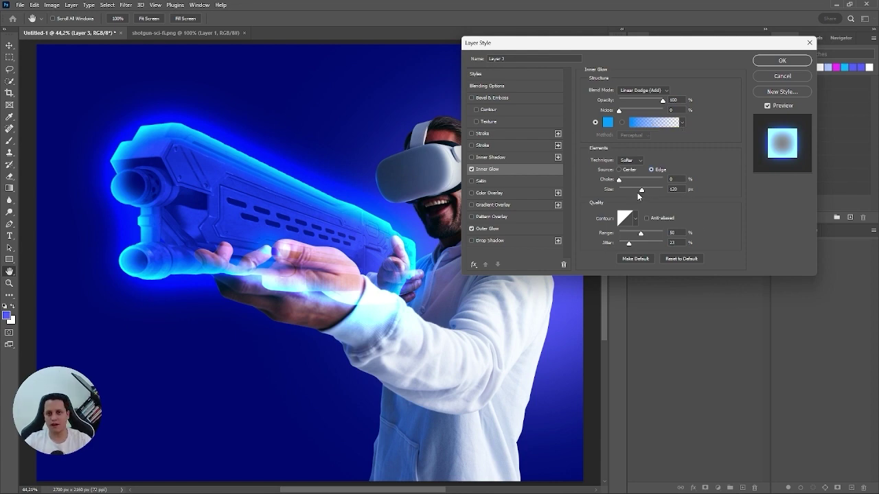
left_click(631, 190)
mouse_move(645, 190)
left_mouse_down()
mouse_move(637, 188)
mouse_move(644, 190)
left_mouse_up()
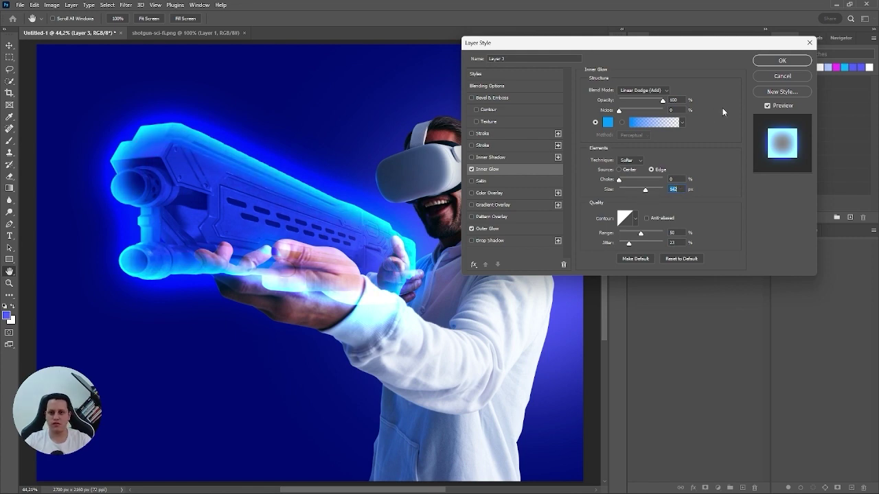
mouse_move(641, 234)
left_mouse_down()
mouse_move(615, 233)
mouse_move(642, 234)
left_mouse_up()
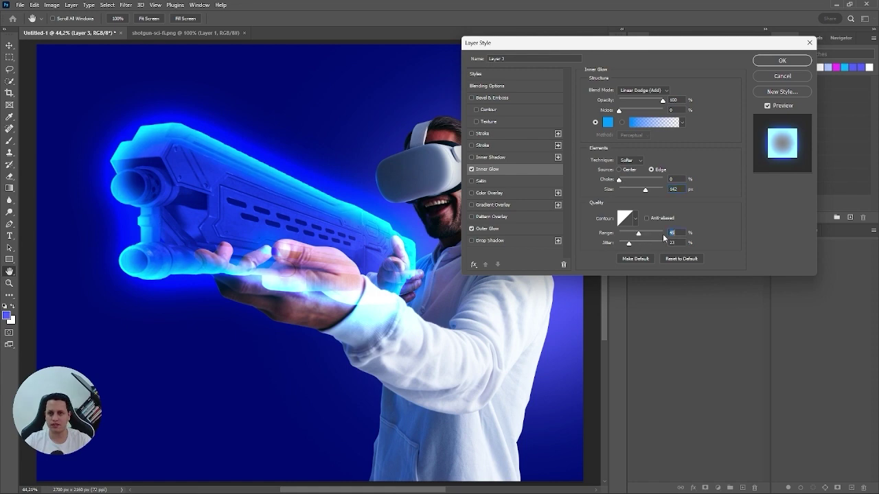
left_click(771, 60)
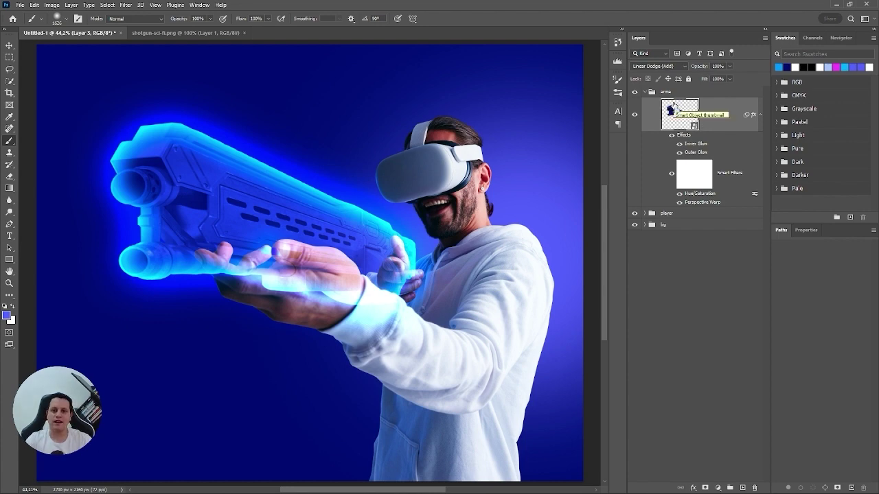
Step: Duplicate the gun layer and hide the copy's Outer Glow effect and Hue/Saturation filter
key("ctrl+j")
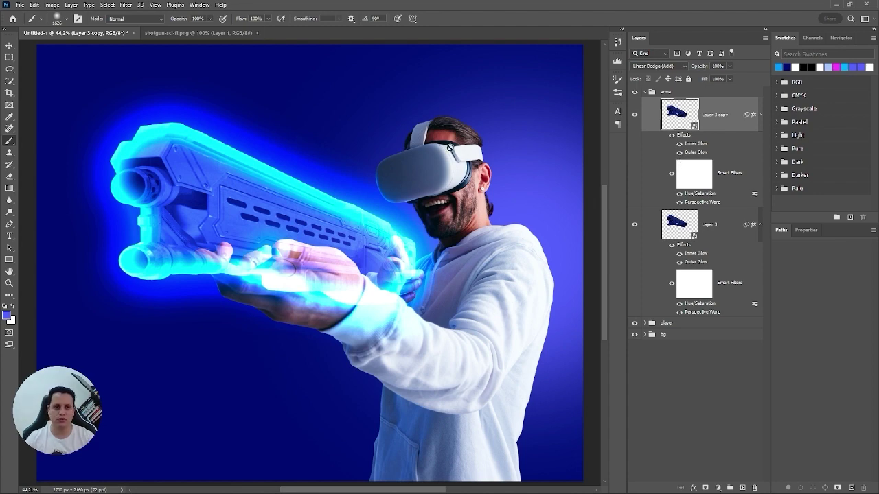
left_click(680, 152)
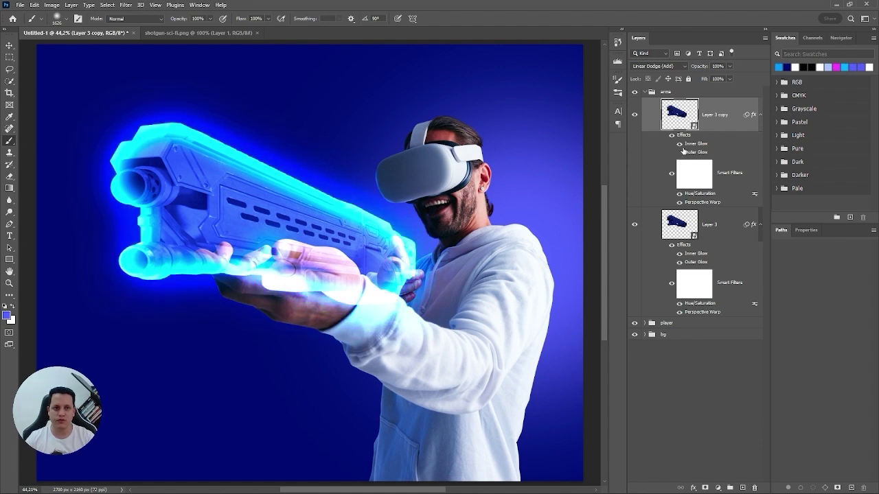
left_click(679, 192)
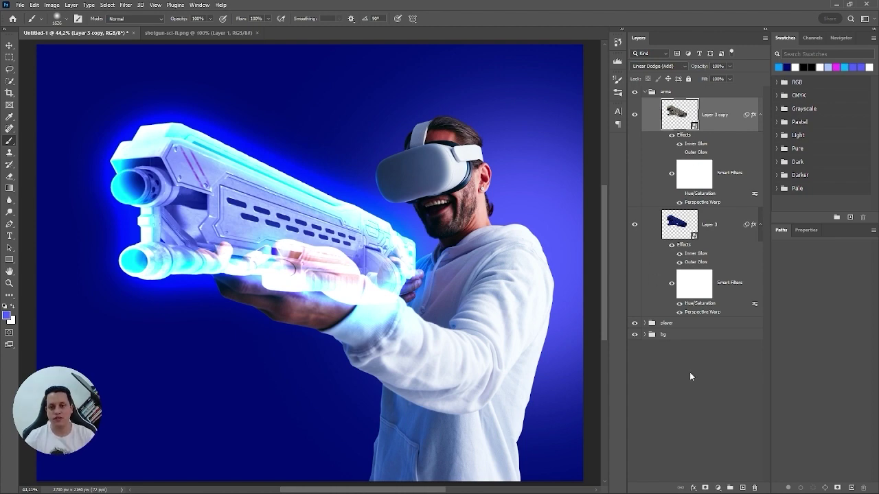
Step: Add a layer mask to the gun copy, invert it to black, and shrink the brush for painting
left_click(705, 488)
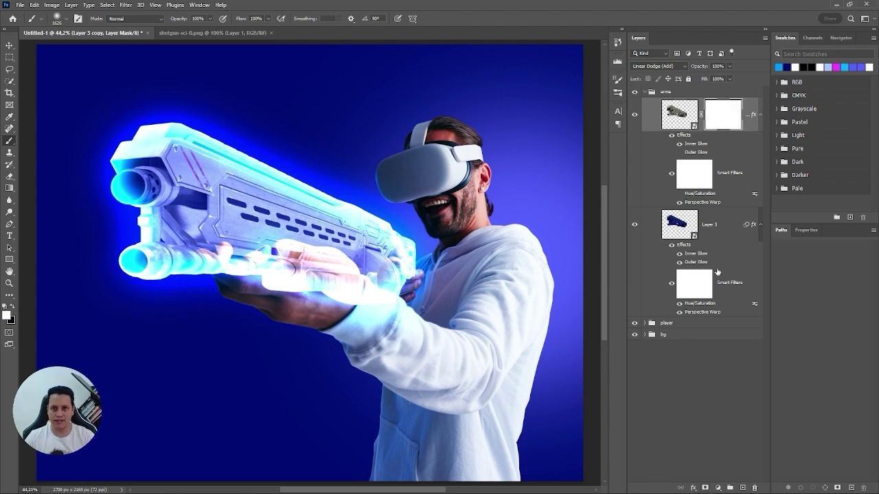
key("ctrl+i")
key("bracketleft")
key("bracketleft")
key("bracketleft")
key("bracketleft")
key("bracketleft")
key("bracketleft")
key("bracketleft")
key("bracketleft")
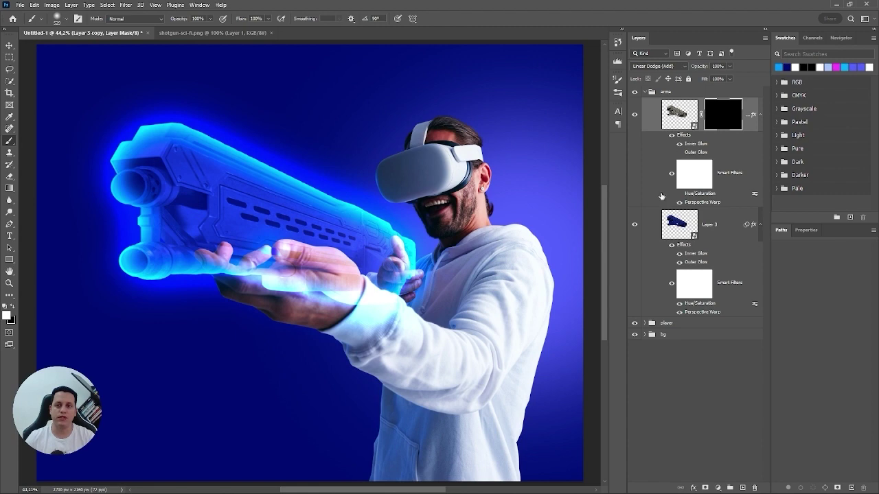
Step: Reveal the gun copy over the lower barrel and the upper muzzle by painting white on its mask with a 316 px brush
left_click_drag(240, 163, 224, 163)
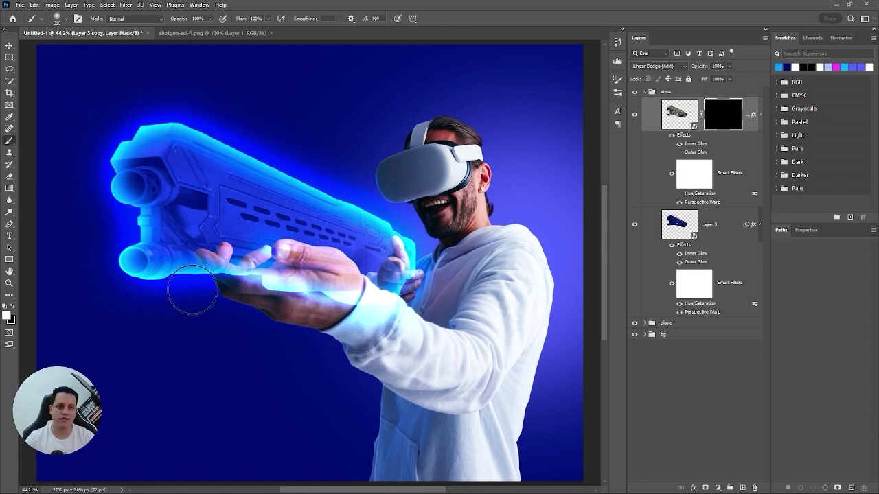
left_click_drag(295, 224, 396, 193)
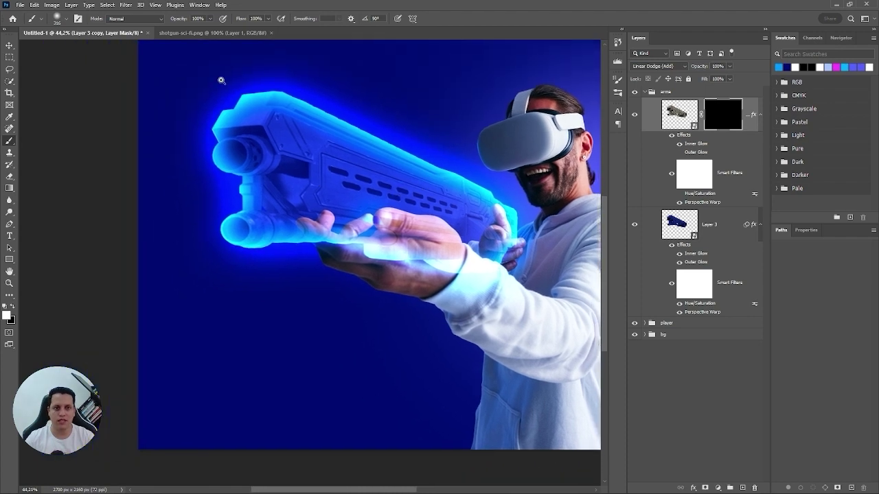
left_click_drag(222, 82, 242, 90)
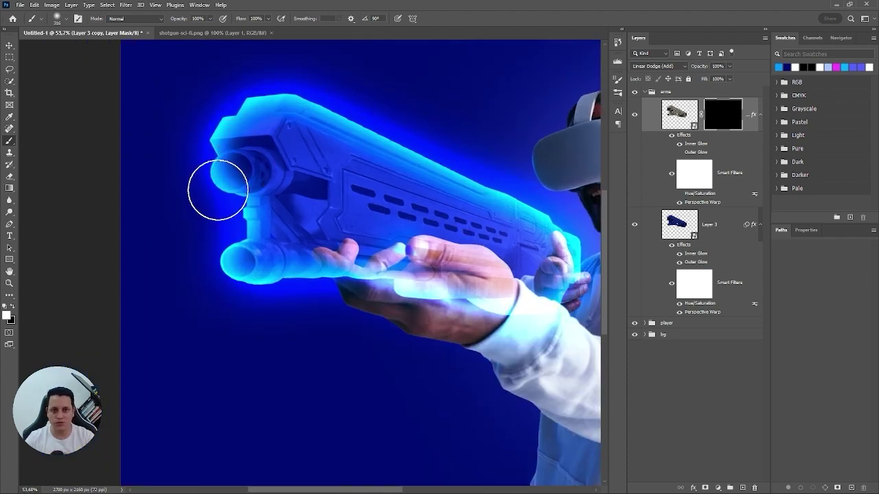
left_click_drag(238, 291, 247, 296)
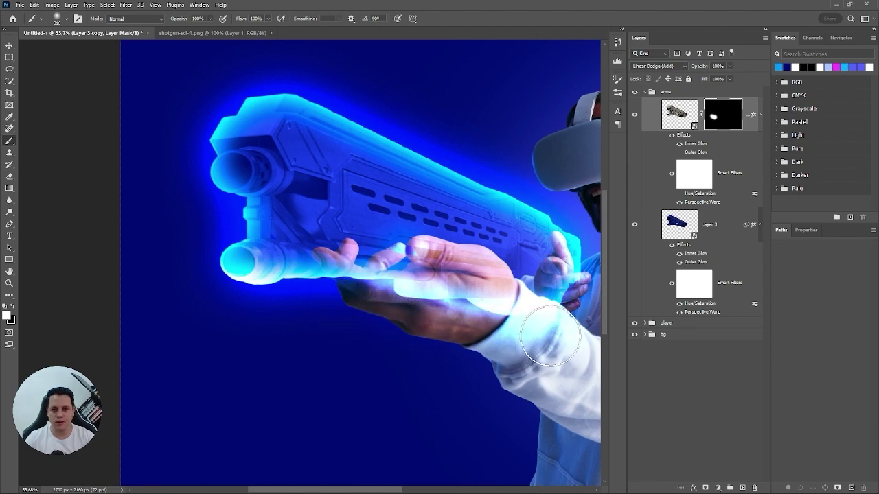
mouse_move(199, 195)
left_mouse_down()
mouse_move(233, 184)
mouse_move(235, 173)
mouse_move(250, 176)
left_mouse_up()
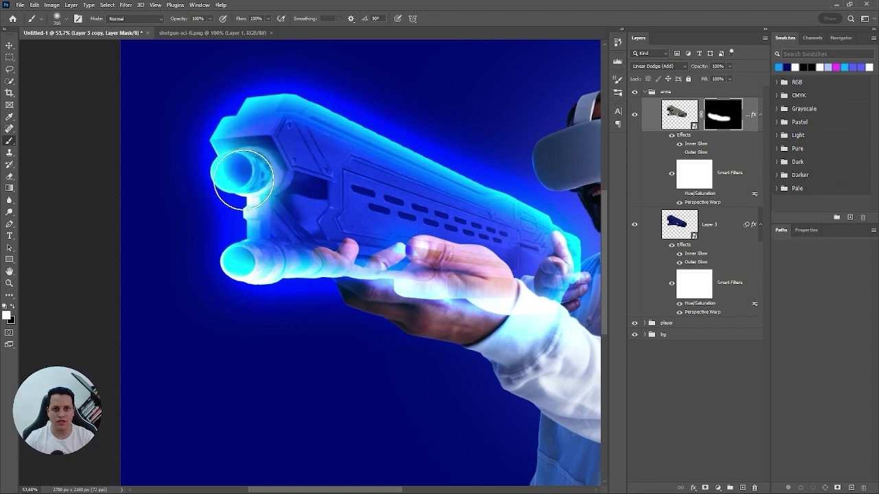
left_click_drag(229, 218, 232, 175)
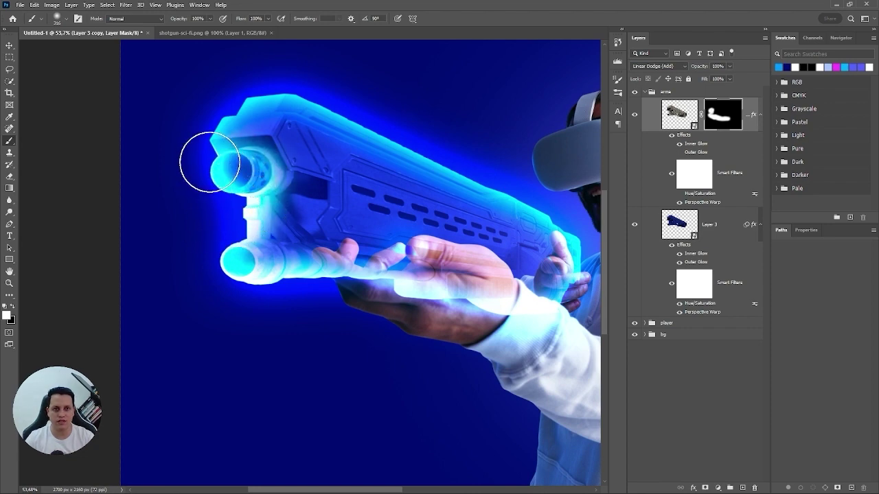
Step: Lower the brush to 43% opacity and 53% flow, and softly paint the mask over the gun's top front edge and barrel area
left_click_drag(187, 20, 183, 21)
left_click_drag(241, 18, 234, 19)
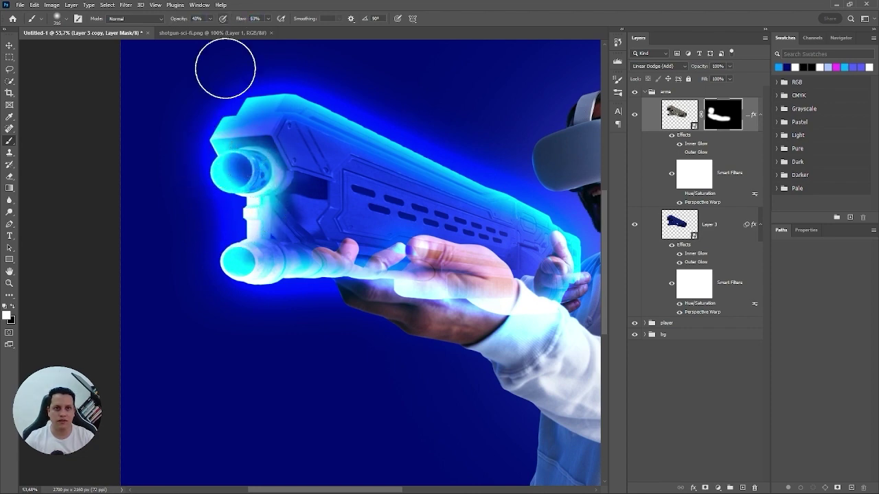
mouse_move(245, 95)
left_mouse_down()
mouse_move(230, 116)
mouse_move(275, 97)
left_mouse_up()
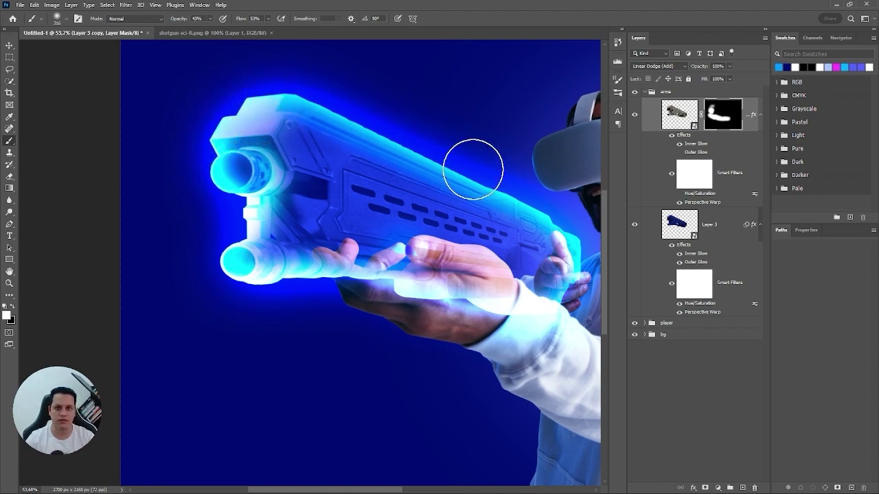
left_click_drag(230, 236, 255, 258)
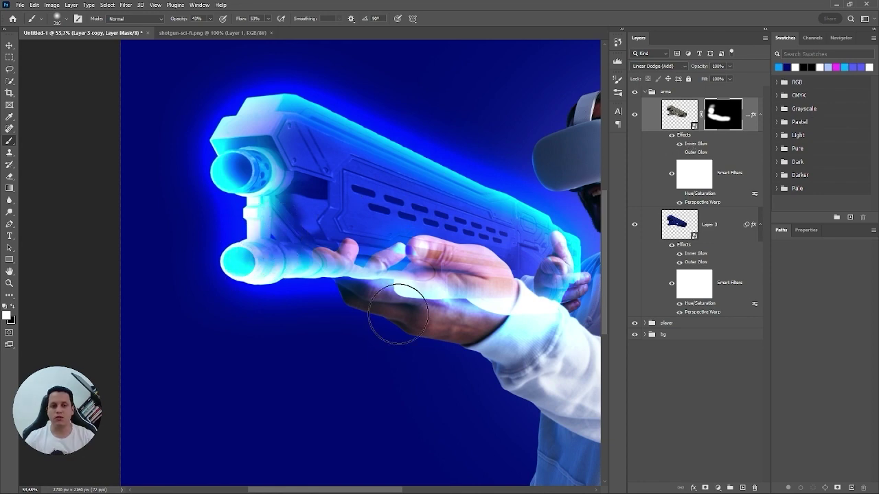
scroll(343, 227, "down", 2)
scroll(222, 180, "up", 1)
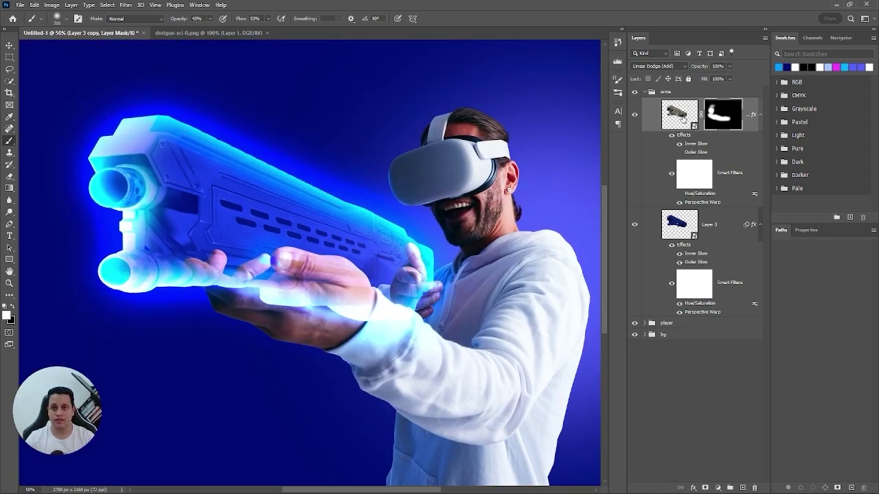
Step: Change the gun copy's Inner Glow color to magenta #ed21ff and apply the layer style
left_click(695, 147)
double_click(695, 144)
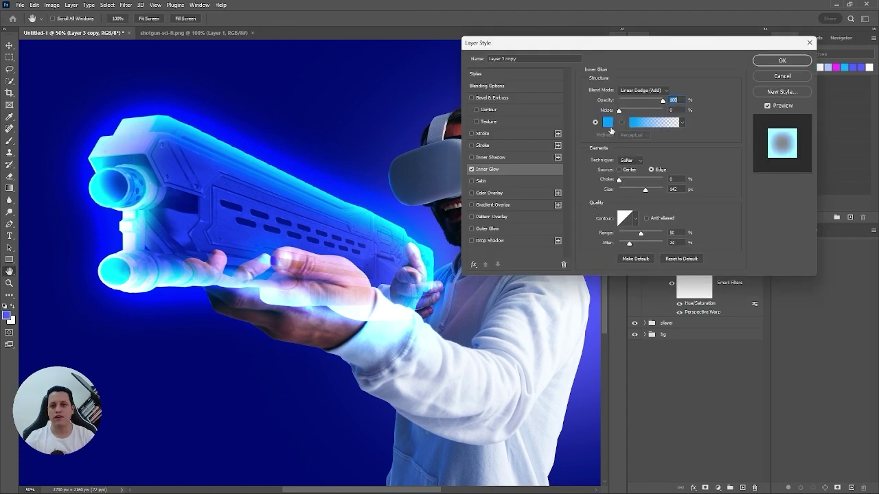
left_click(607, 123)
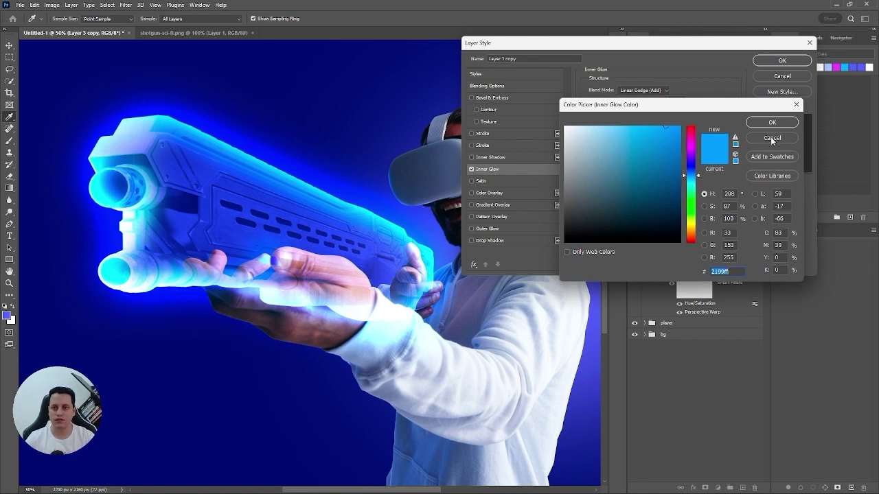
left_click_drag(690, 154, 690, 146)
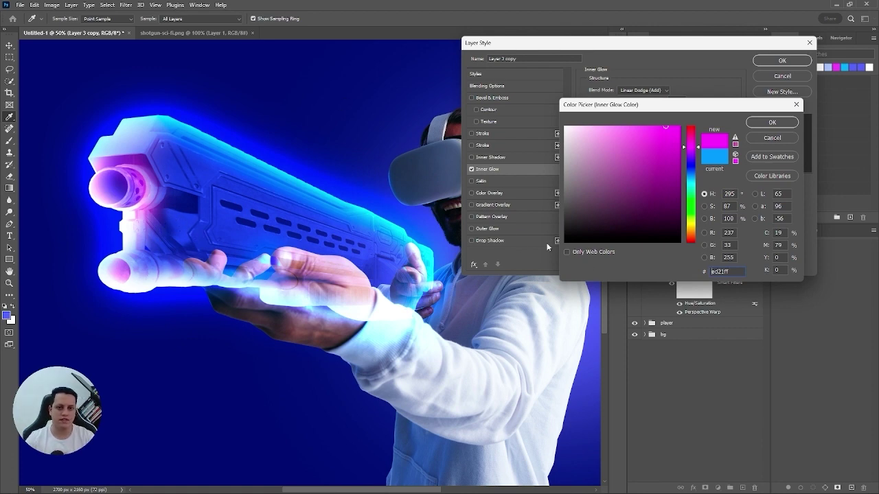
left_click(770, 123)
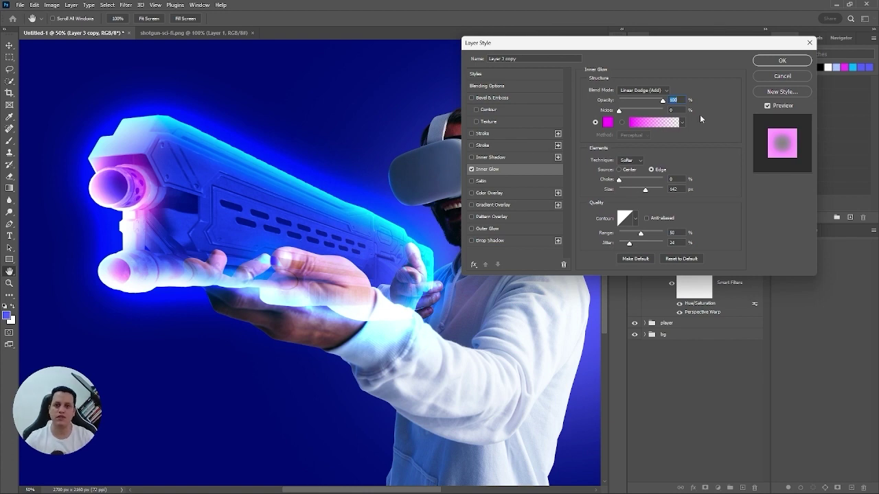
left_click(782, 61)
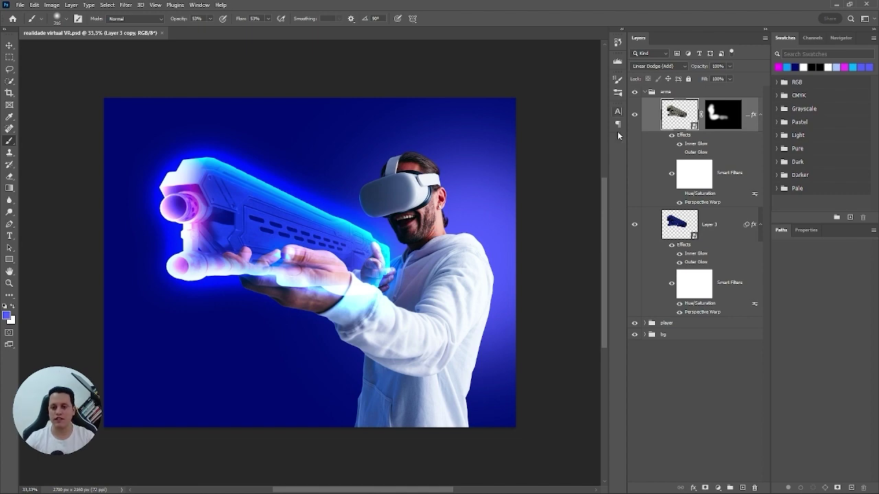
Step: Add a white Solid Color fill layer above the gun copy
scroll(206, 178, "up", 8)
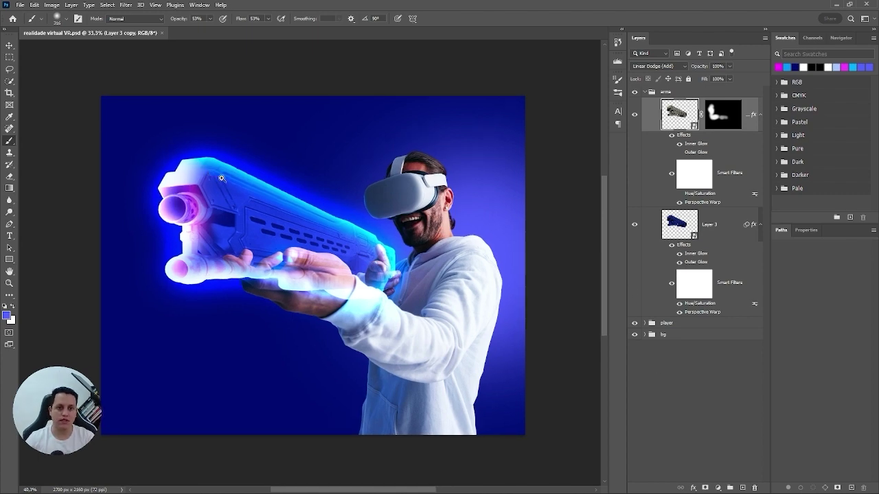
scroll(286, 221, "down", 5)
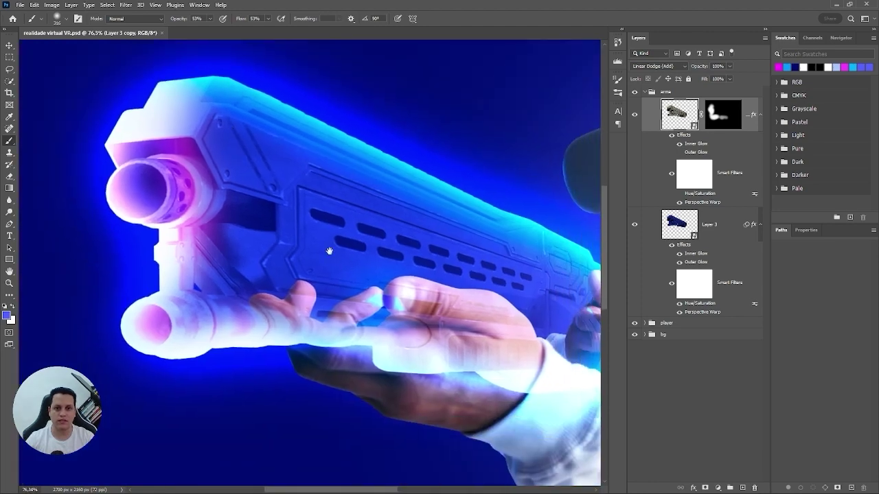
left_click(719, 487)
left_click(740, 322)
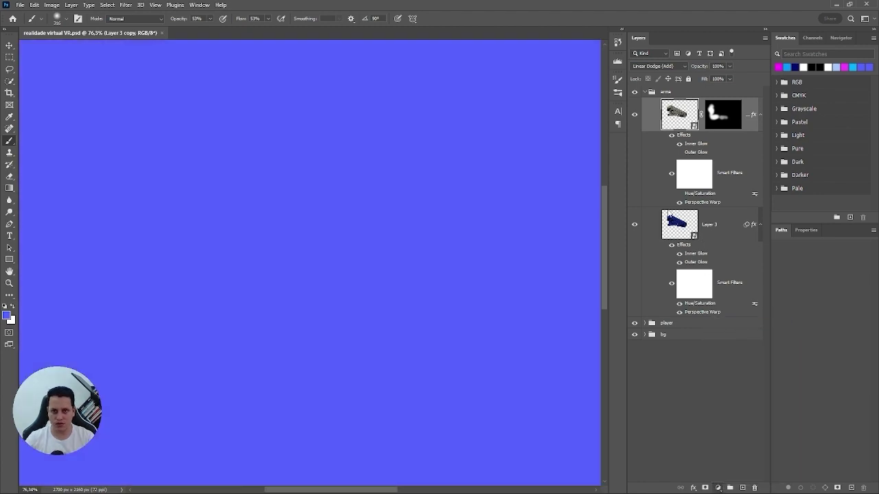
left_click(564, 128)
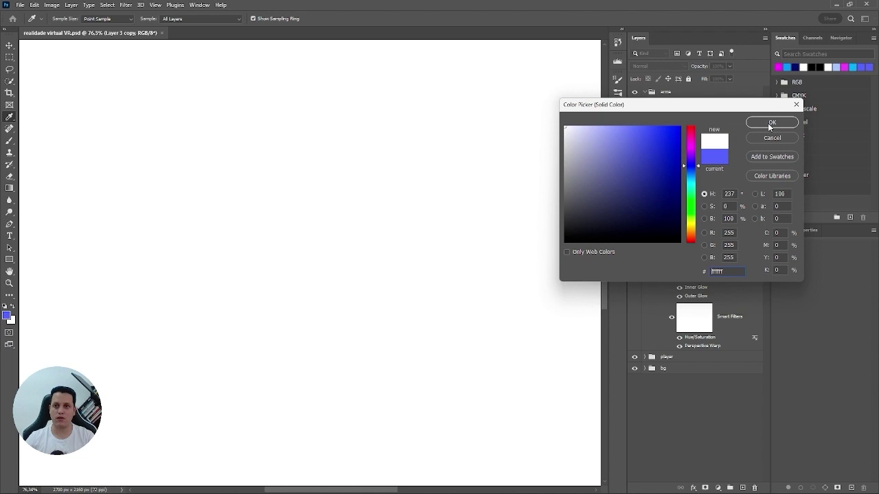
left_click(767, 122)
Step: Set the white fill layer to Linear Dodge (Add) and invert its mask to black
left_click(657, 66)
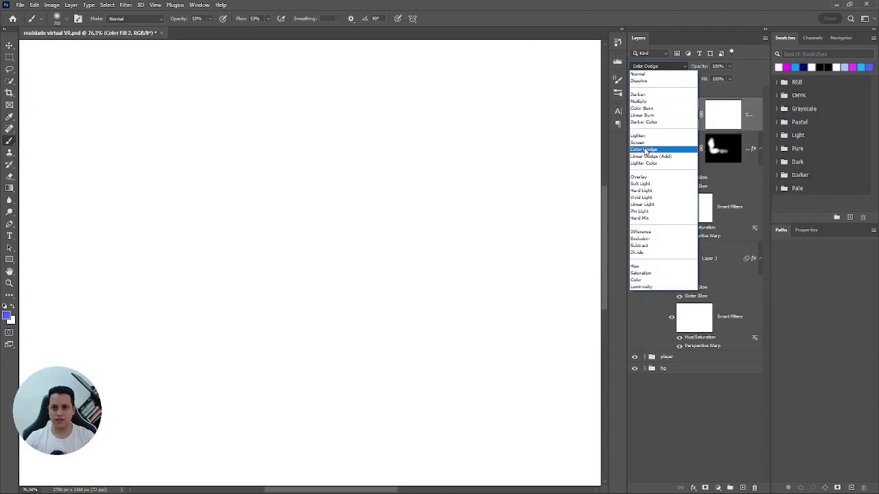
left_click(650, 156)
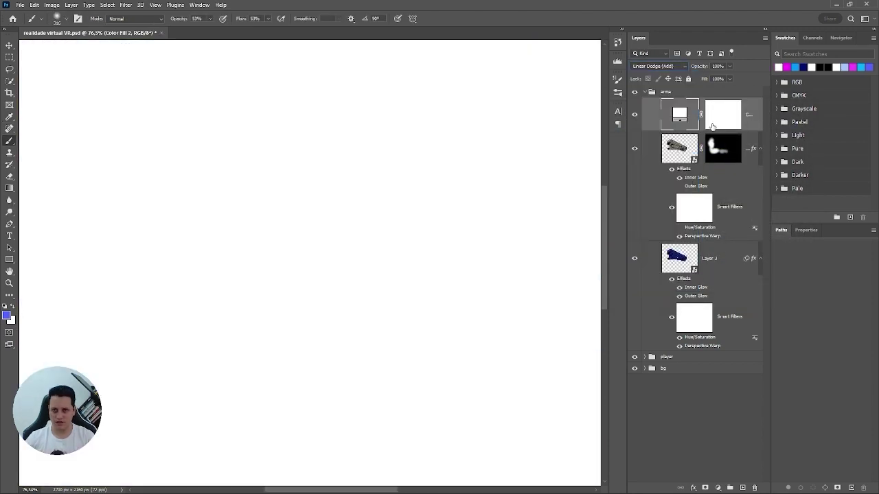
left_click(722, 121)
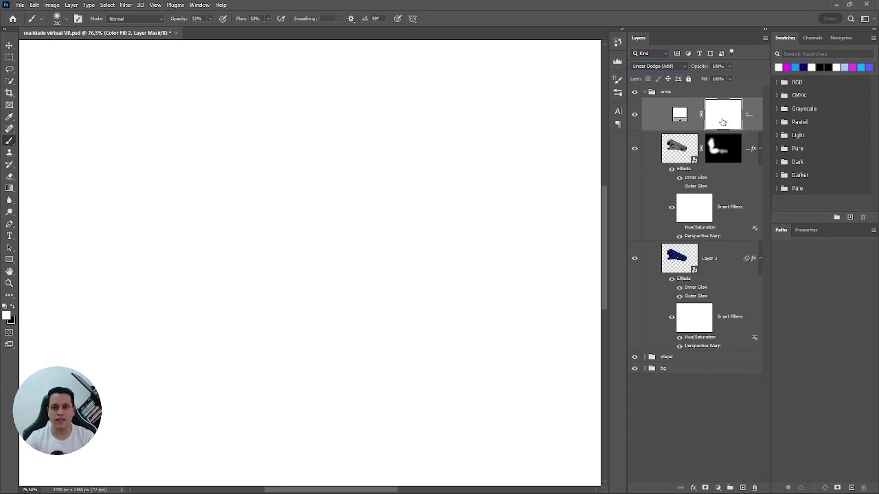
key("ctrl+i")
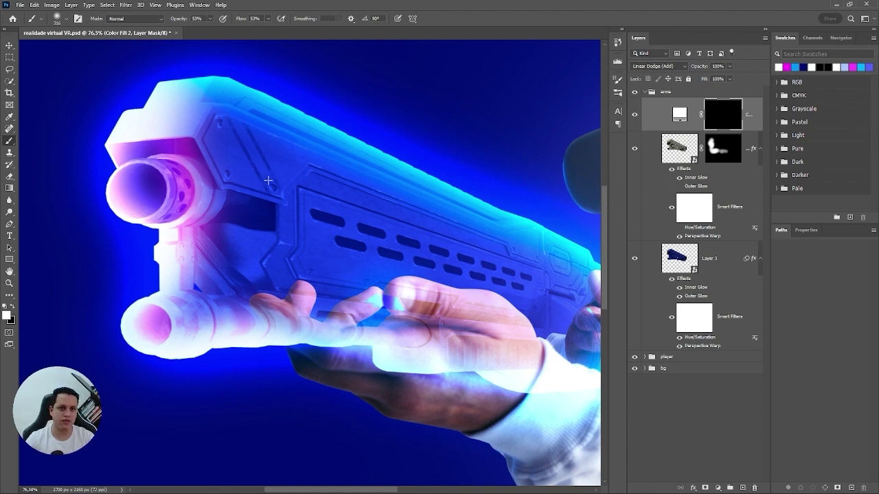
Step: Set the brush to 100% opacity, 100% flow and 100% hardness
key("Caps_Lock")
key("0")
key("shift+0")
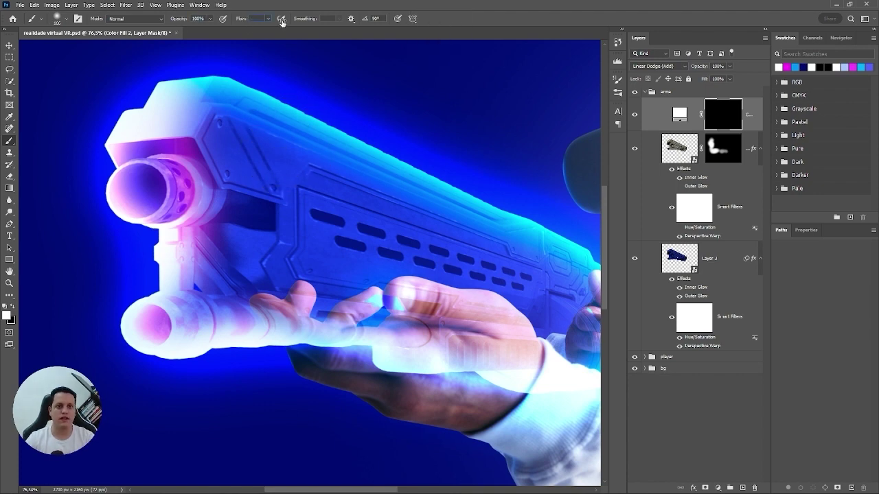
right_click(280, 144)
left_click_drag(334, 191, 385, 190)
left_click(371, 179)
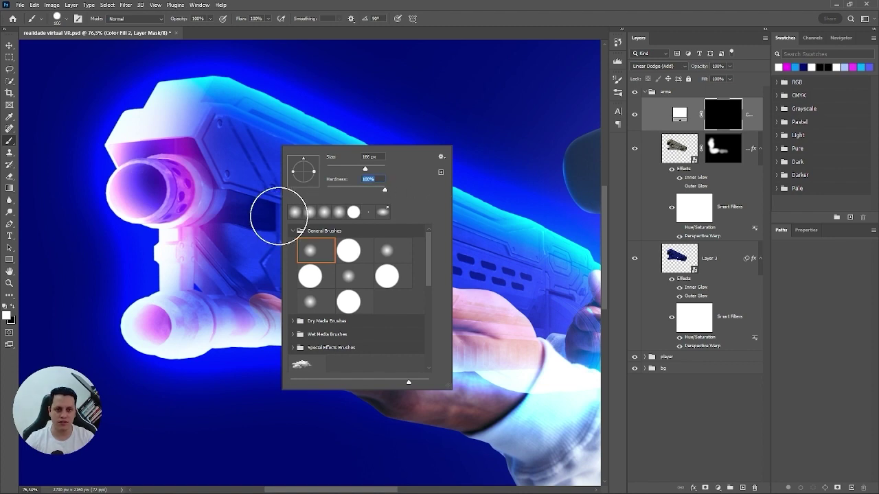
Step: Shrink the hard brush to about 5 px for painting thin lines on the gun's side plate
left_click_drag(233, 114, 312, 115)
left_click_drag(219, 187, 114, 194)
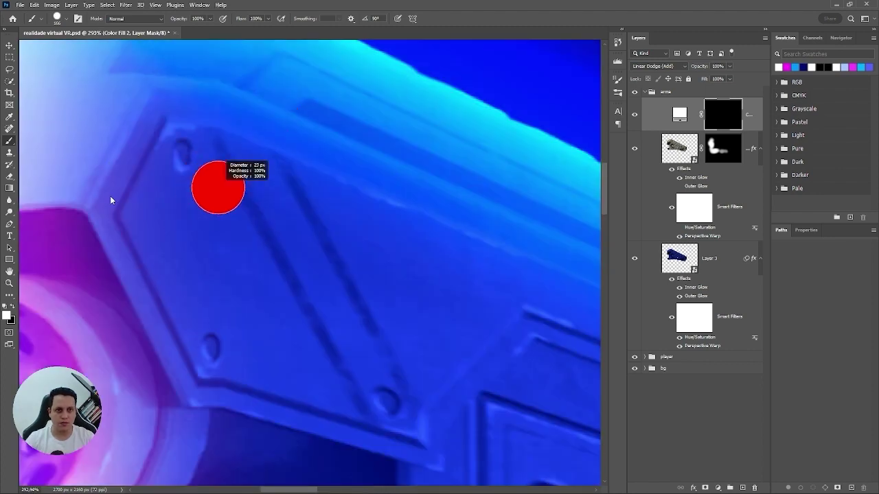
scroll(224, 142, "up", 3)
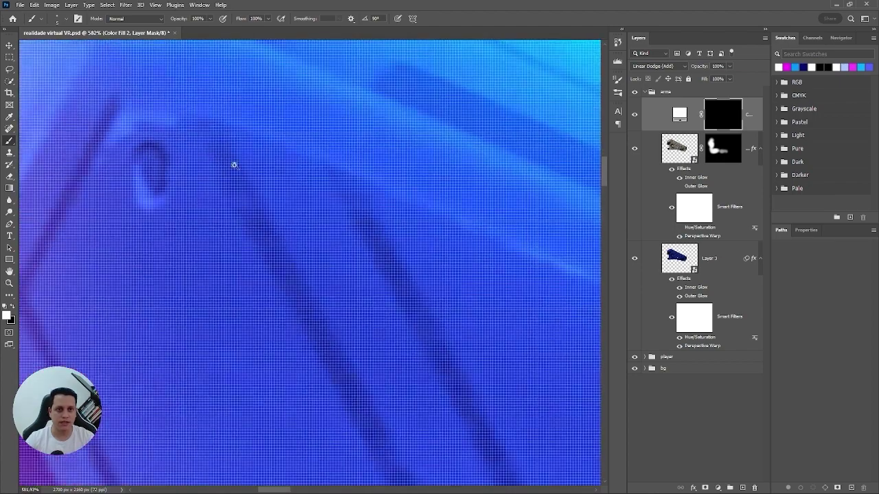
scroll(226, 159, "down", 5)
scroll(238, 112, "up", 3)
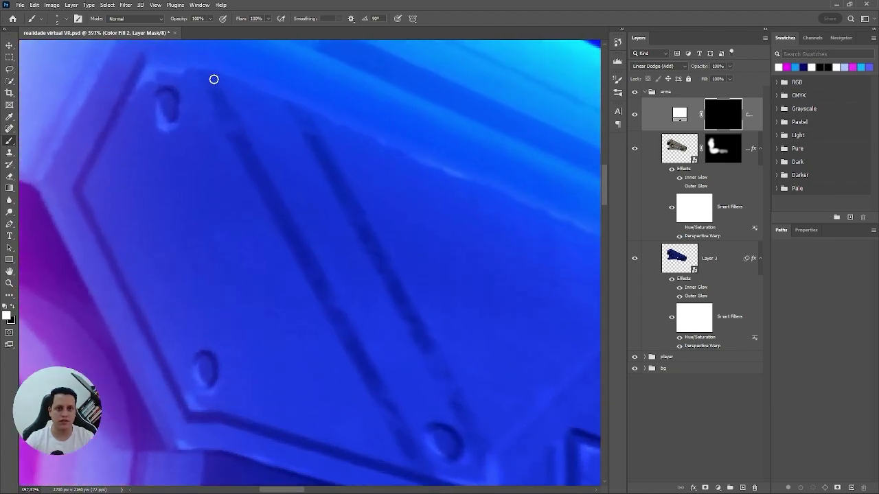
right_click(219, 85)
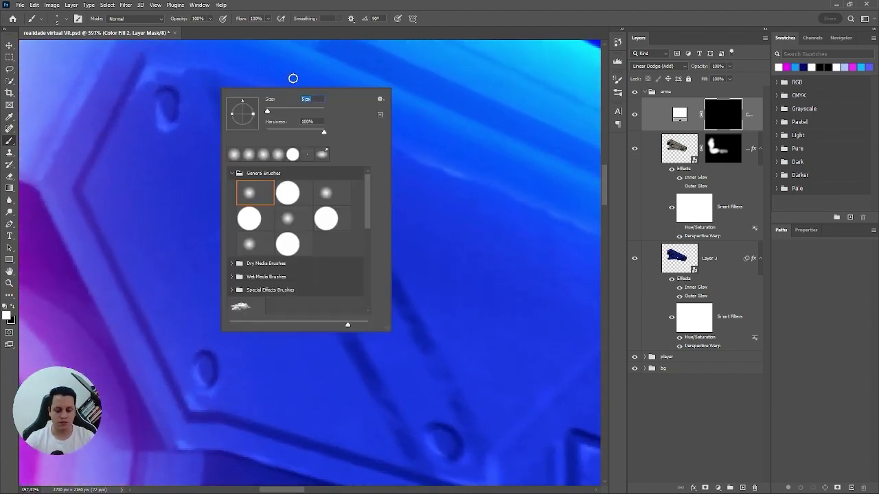
left_click(294, 78)
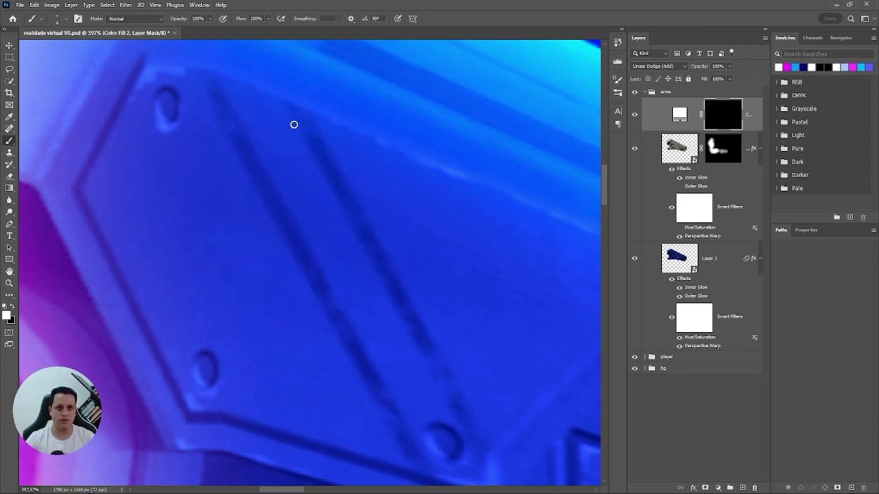
Step: Try painting a freehand white line along the diagonal groove of the gun's front side plate, undoing each attempt
left_click_drag(204, 71, 373, 406)
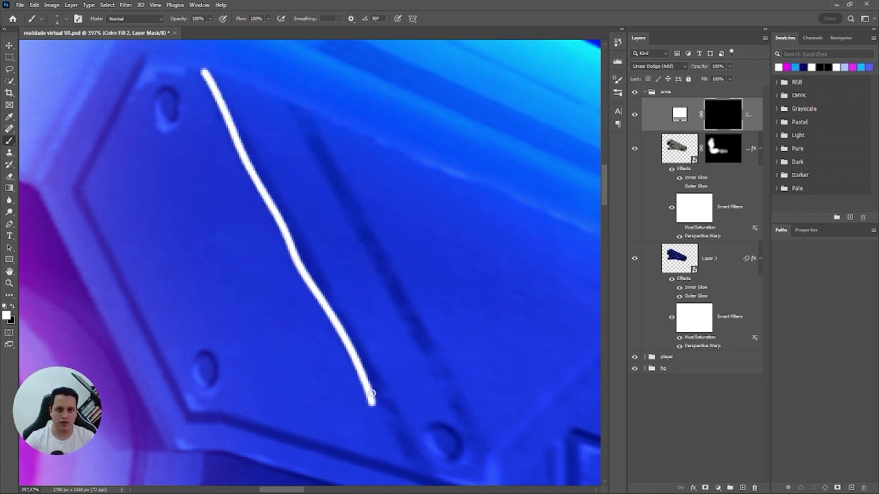
key("ctrl+z")
mouse_move(207, 74)
left_mouse_down()
mouse_move(343, 342)
mouse_move(385, 384)
mouse_move(407, 431)
left_mouse_up()
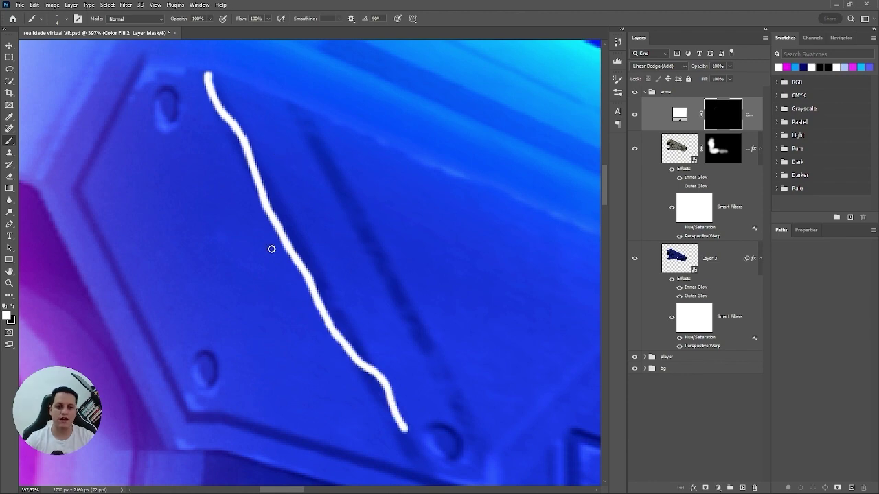
key("ctrl+z")
Step: Outline the gun's front side plate with connected straight white lines following its grooves, forming a closed polygon on the fill layer's mask
scroll(217, 82, "down", 2)
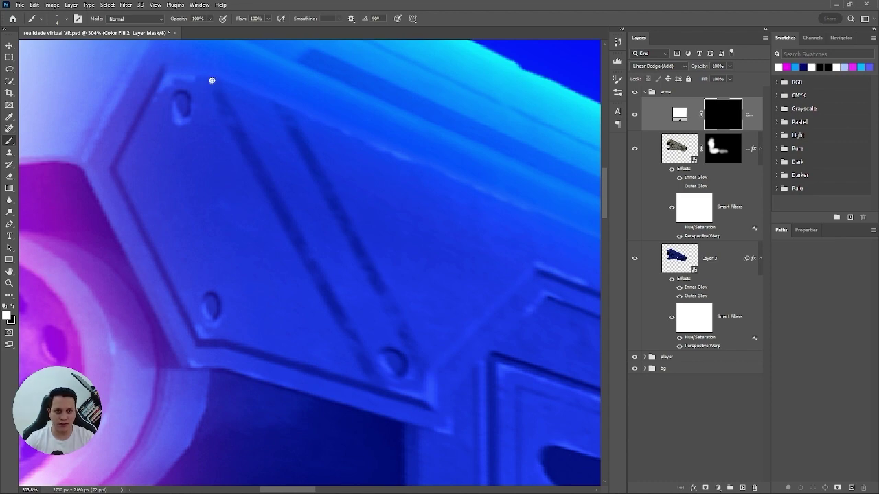
left_click(378, 386, "shift")
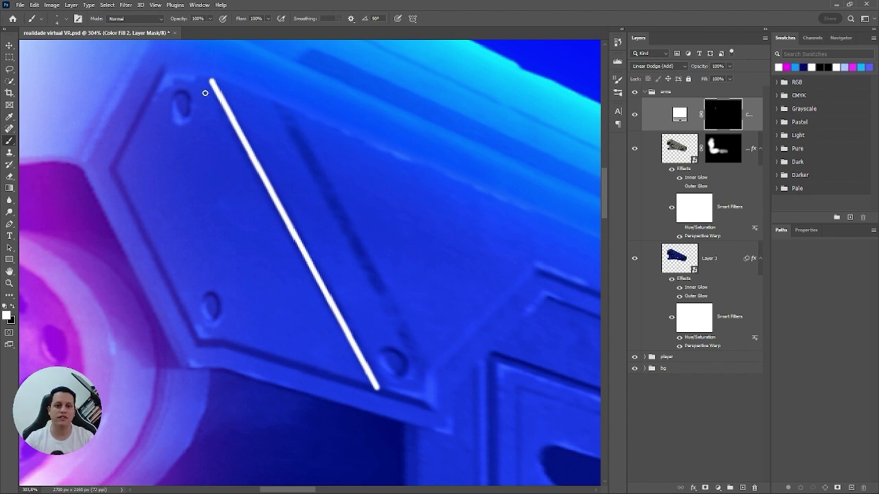
left_click(223, 346)
left_click(374, 392, "shift")
left_click(198, 339, "shift")
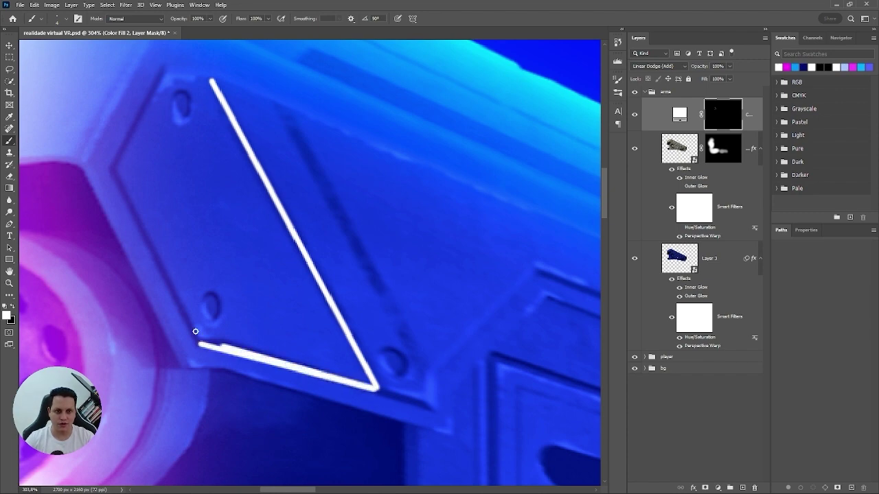
key("ctrl+z")
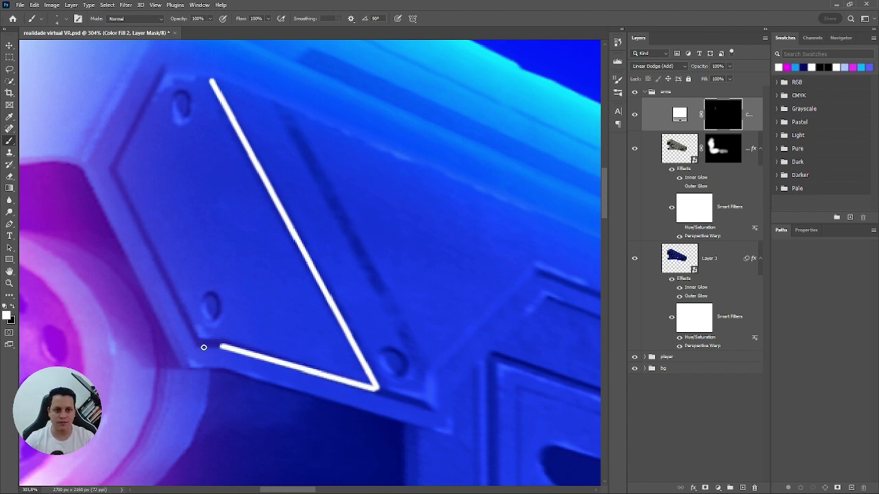
left_click(199, 346, "shift")
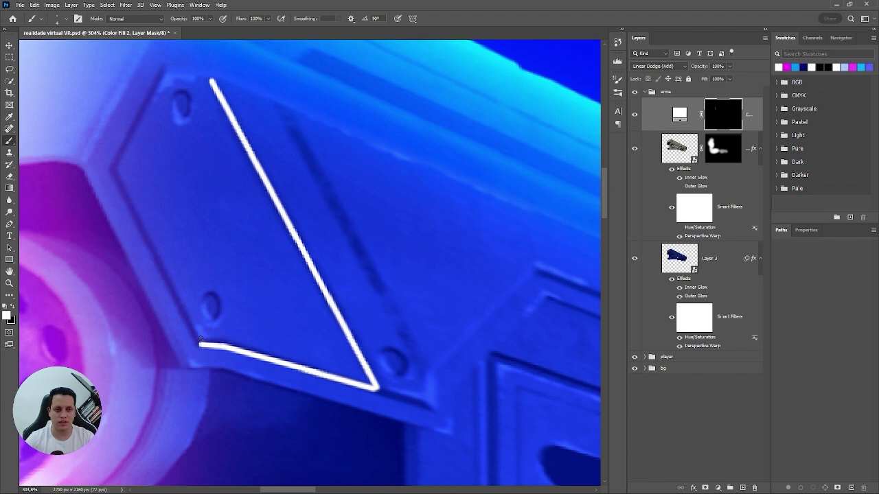
left_click(113, 173, "shift")
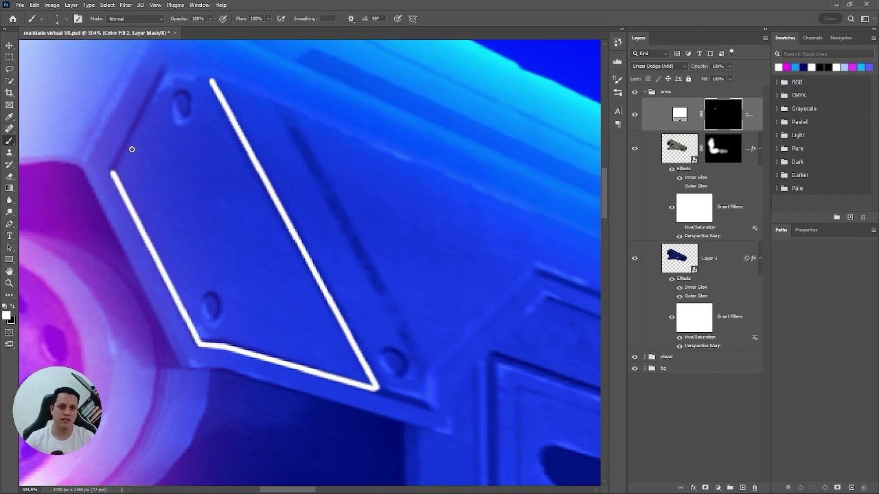
left_click(166, 68, "shift")
left_click(211, 79, "shift")
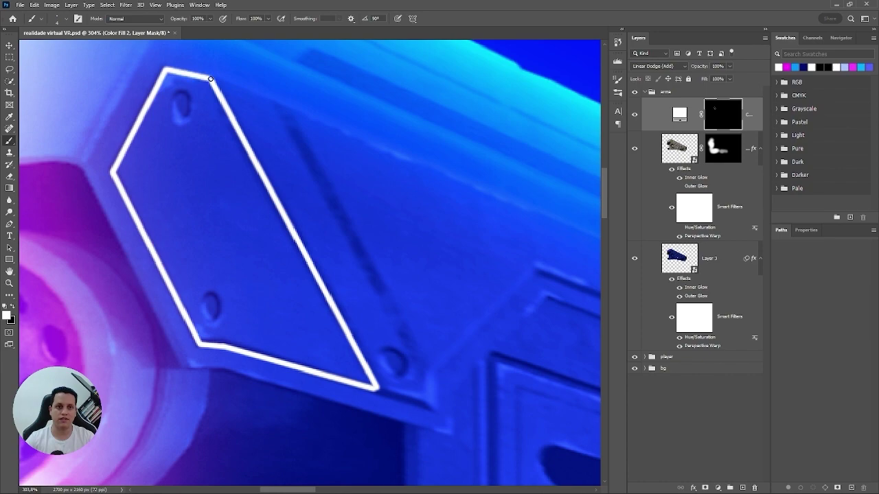
Step: Add a blue Color Dodge Outer Glow to the white fill layer, with a size of 10 px and a slightly raised spread
key("ctrl+0")
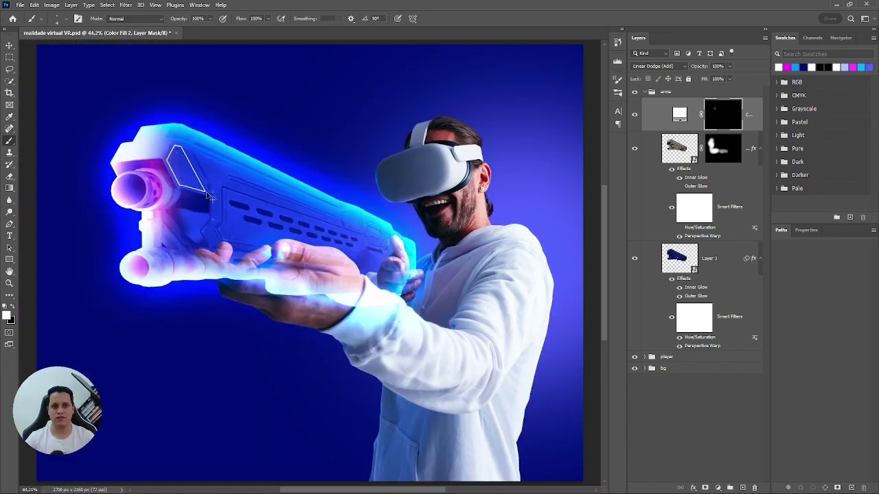
left_click_drag(177, 151, 219, 177)
left_click_drag(251, 221, 191, 171)
left_click_drag(235, 204, 259, 220)
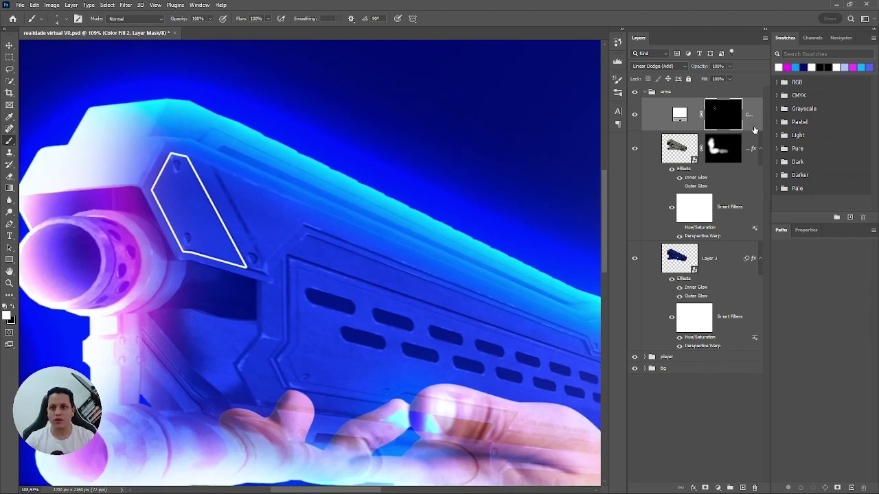
key("ctrl+2")
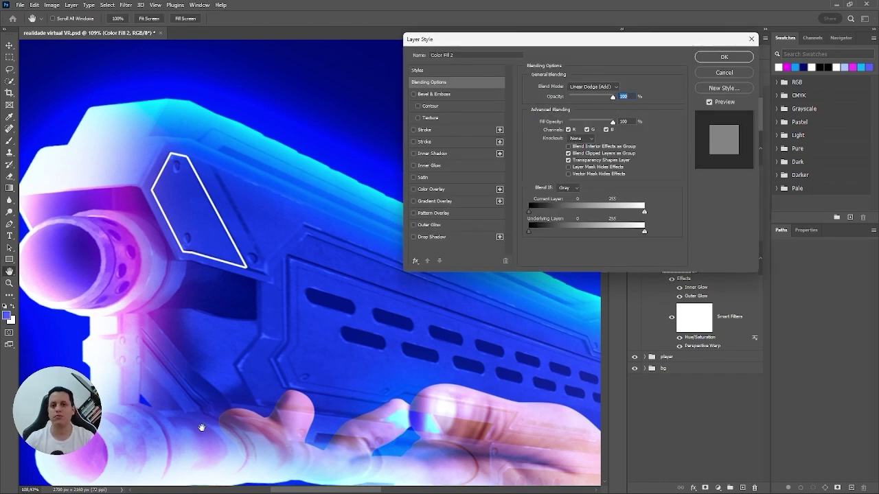
left_click_drag(673, 36, 585, 35)
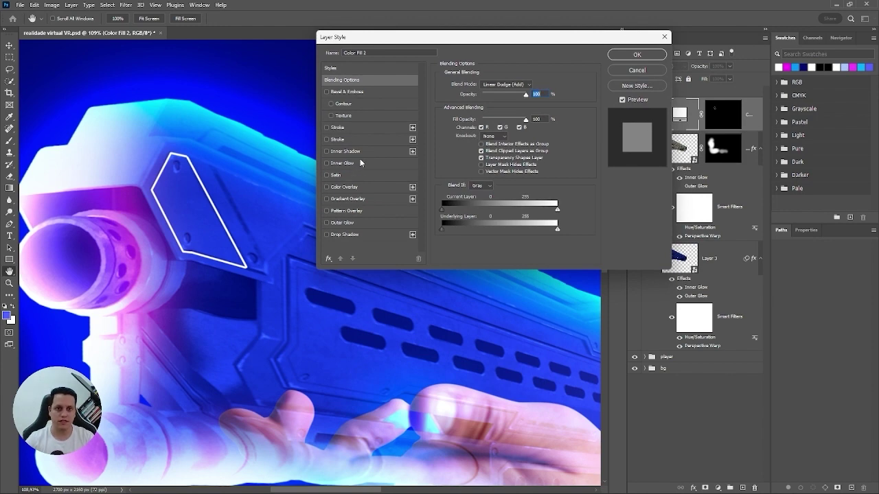
left_click(340, 222)
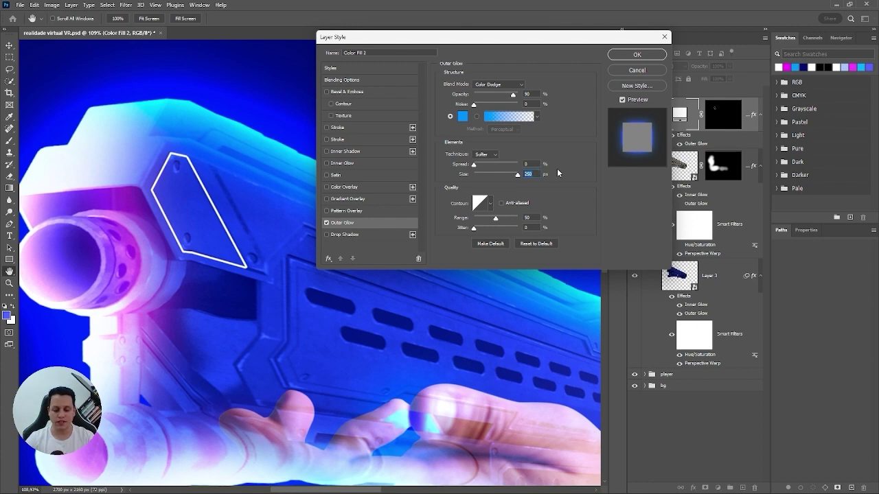
type("10")
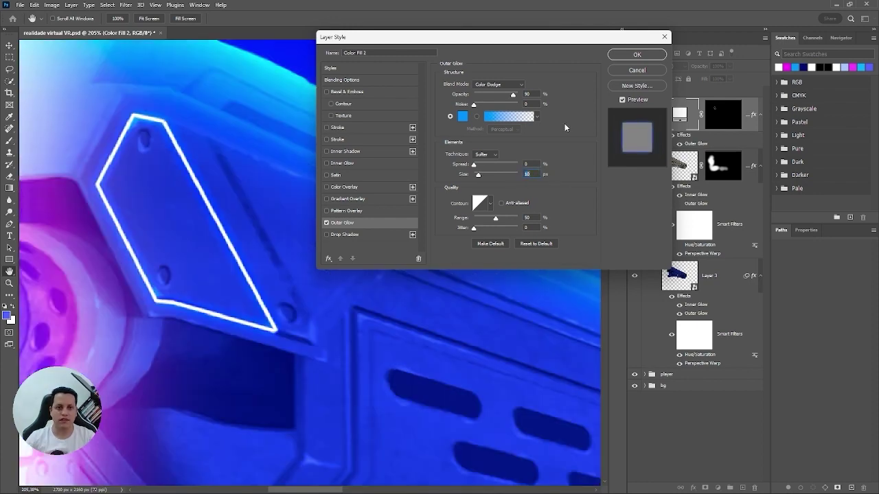
left_click(530, 164)
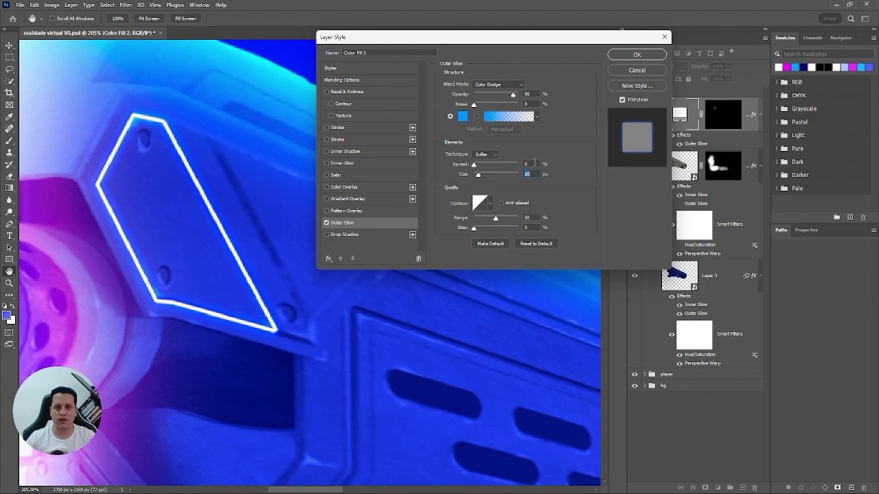
key("Up")
key("Up")
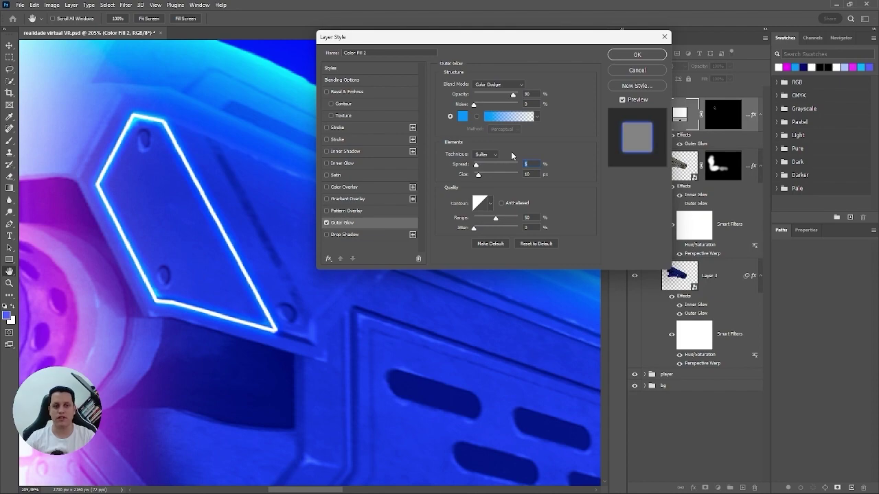
left_click(637, 55)
Step: On the fill layer's mask, extend the line past the plate's lower corner and diagonally up to the long side panel
scroll(327, 206, "down", 4)
scroll(304, 201, "up", 5)
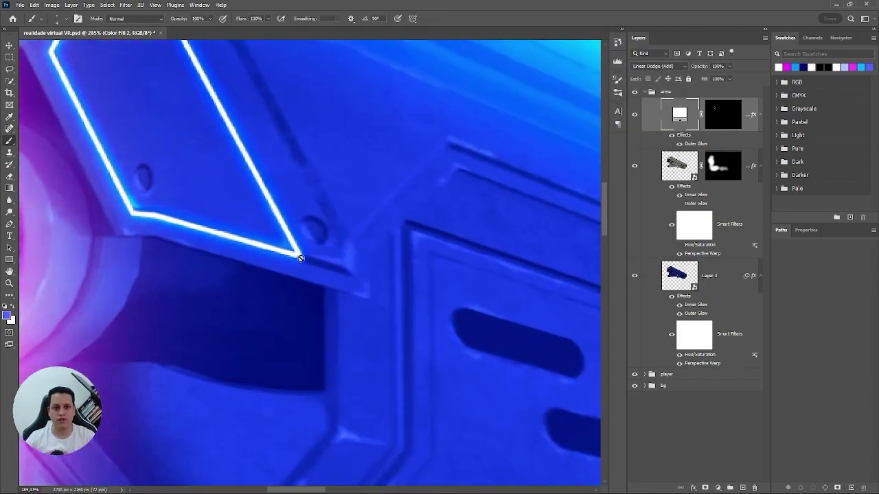
left_click(720, 116)
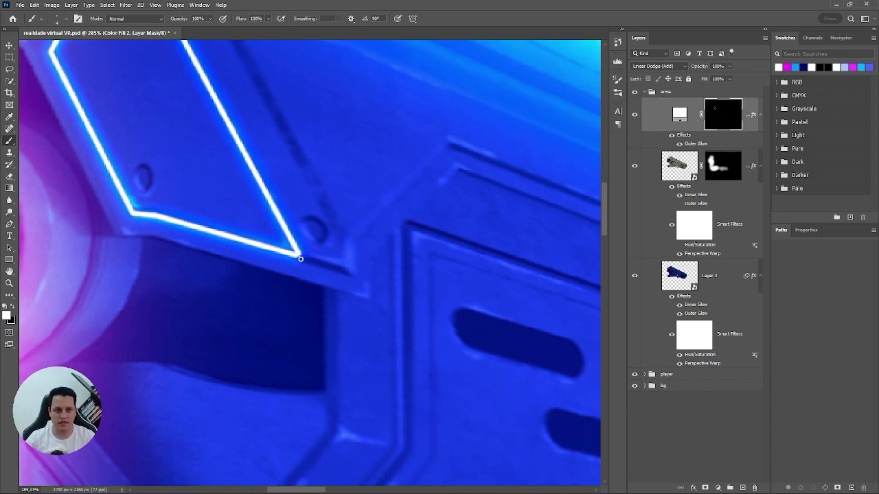
left_click(352, 274, "shift")
scroll(374, 268, "down", 2)
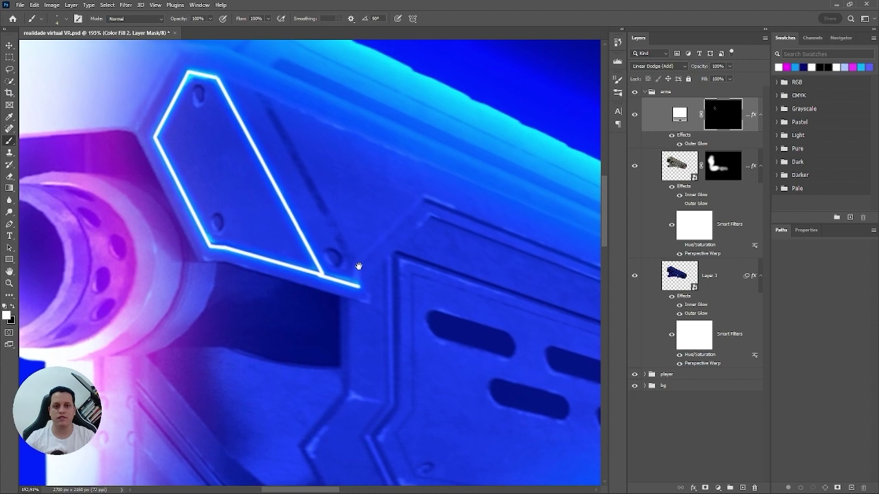
left_click(355, 267, "shift")
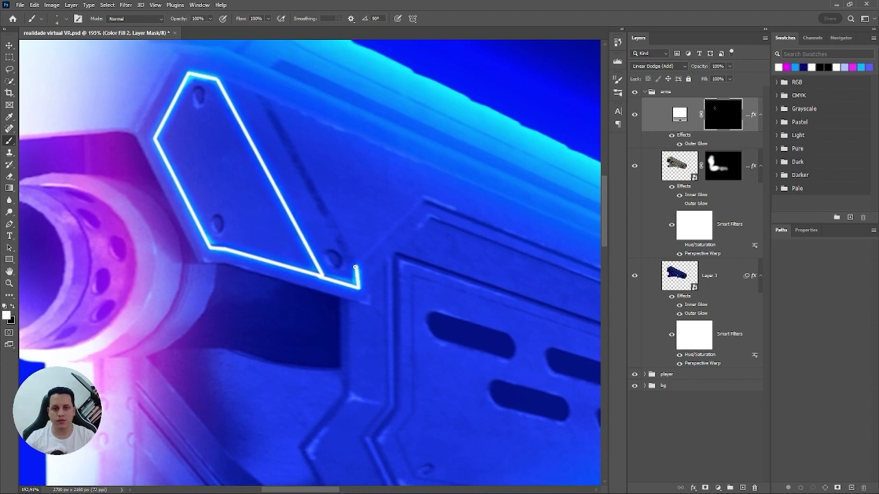
left_click(425, 201, "shift")
Step: Paint white dots over the three screws on the gun's front side plate
left_click(217, 223)
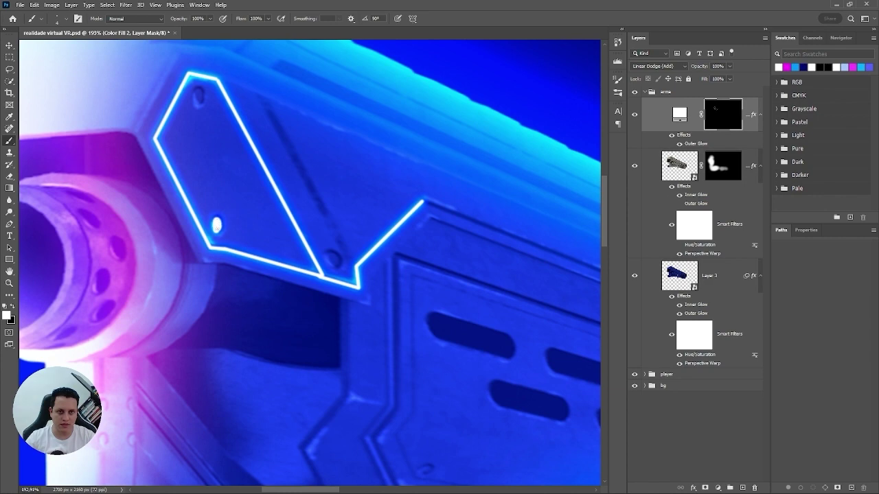
scroll(216, 224, "up", 5)
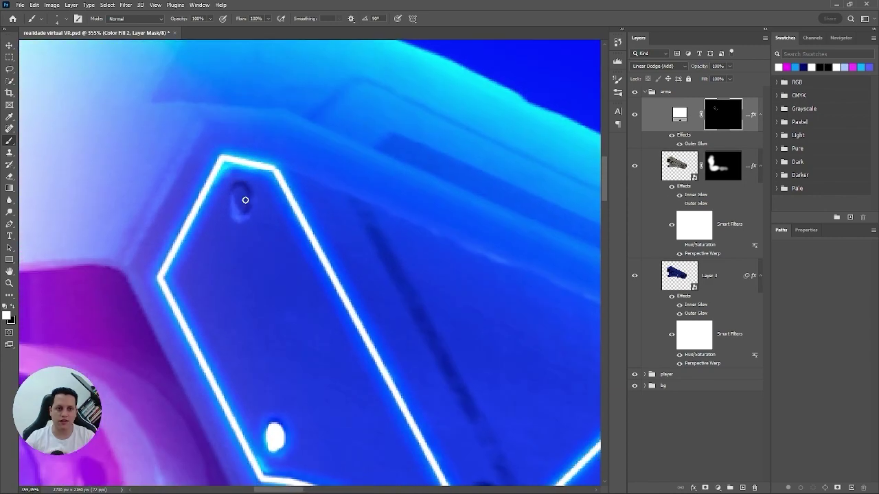
left_click(241, 197)
left_click_drag(242, 195, 243, 204)
left_click_drag(319, 304, 265, 161)
left_click_drag(424, 328, 426, 328)
scroll(391, 264, "down", 5)
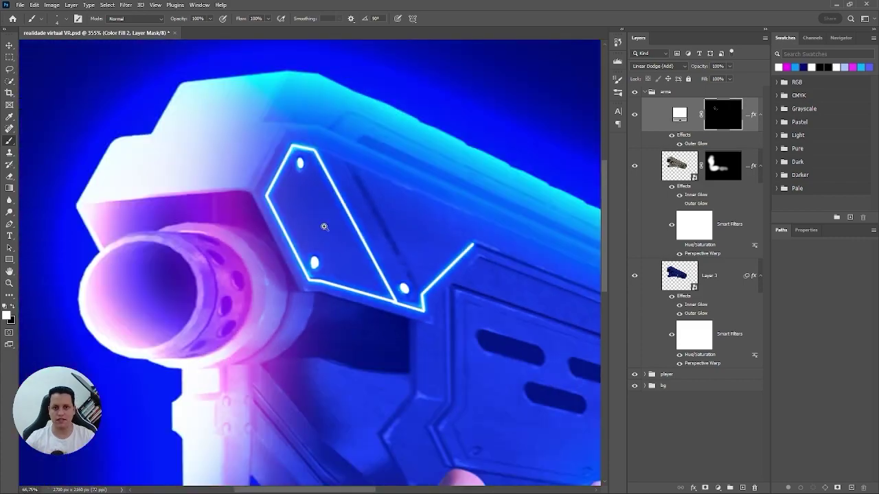
Step: Try painting a short line on the gun's rear panel beside the raised thumb, and undo the attempt
scroll(385, 227, "up", 4)
left_click_drag(405, 255, 448, 254)
left_click_drag(415, 219, 295, 220)
left_click_drag(345, 244, 397, 223)
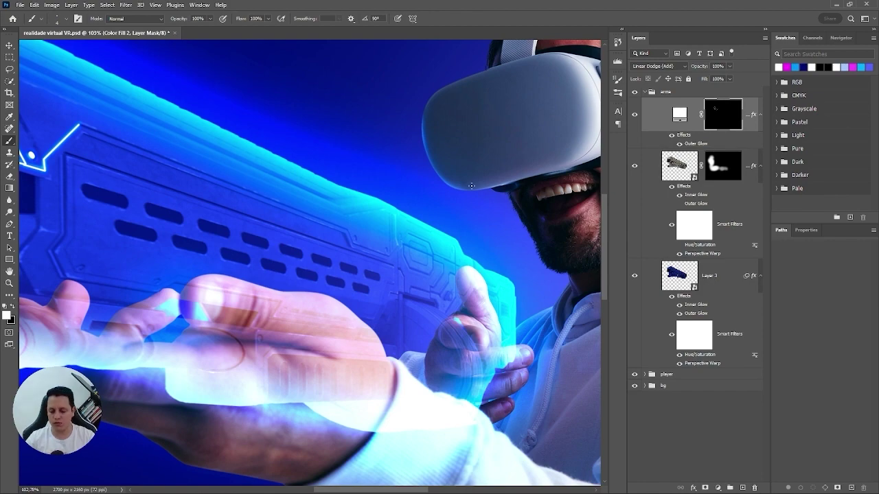
left_click_drag(359, 223, 332, 234)
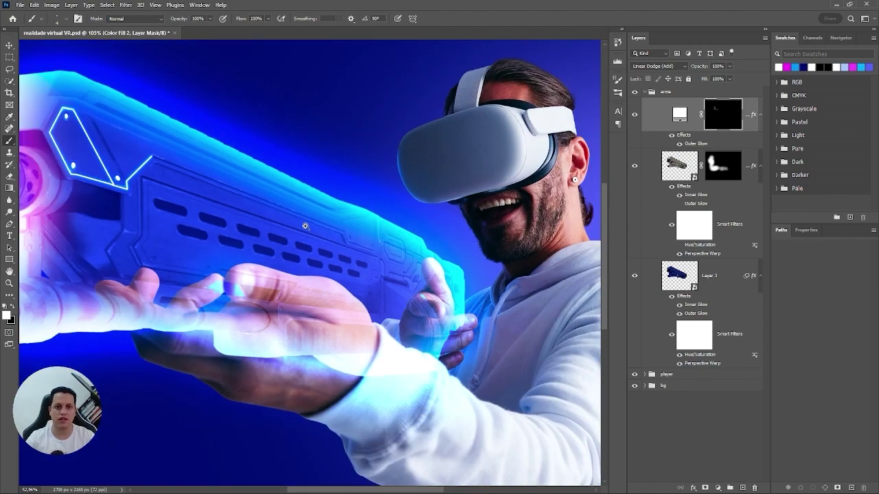
left_click_drag(243, 194, 482, 288)
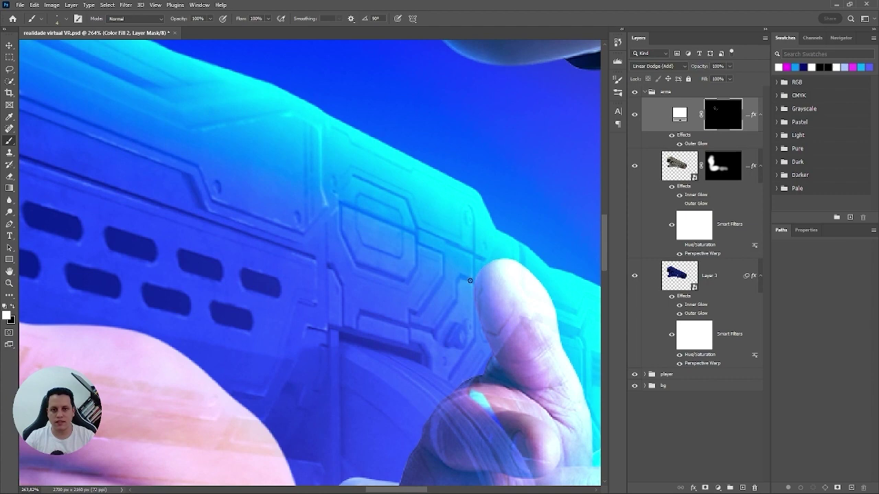
mouse_move(471, 280)
left_mouse_down()
mouse_move(457, 282)
mouse_move(448, 316)
left_mouse_up()
key("ctrl+z")
key("ctrl+z")
key("ctrl+z")
Step: Continue the glowing line from the top of the diagonal along the upper edge of the long side panel
scroll(353, 213, "down", 5)
scroll(403, 233, "up", 3)
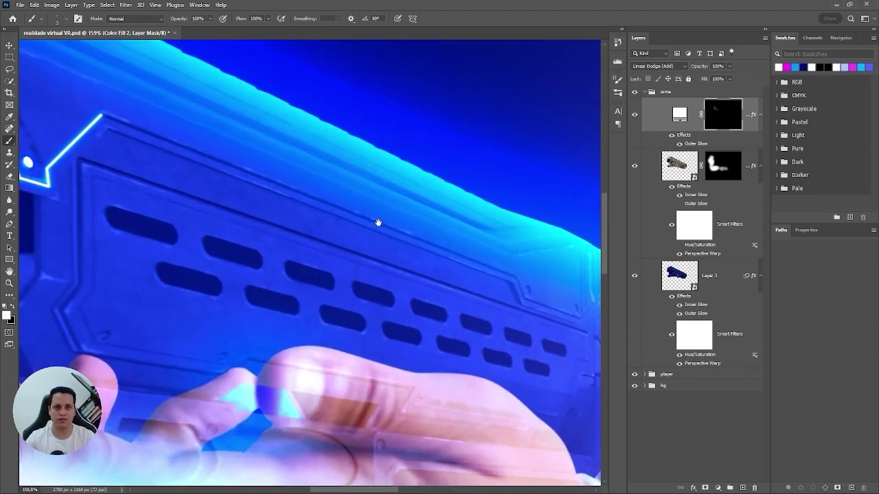
scroll(403, 226, "down", 5)
scroll(236, 244, "up", 4)
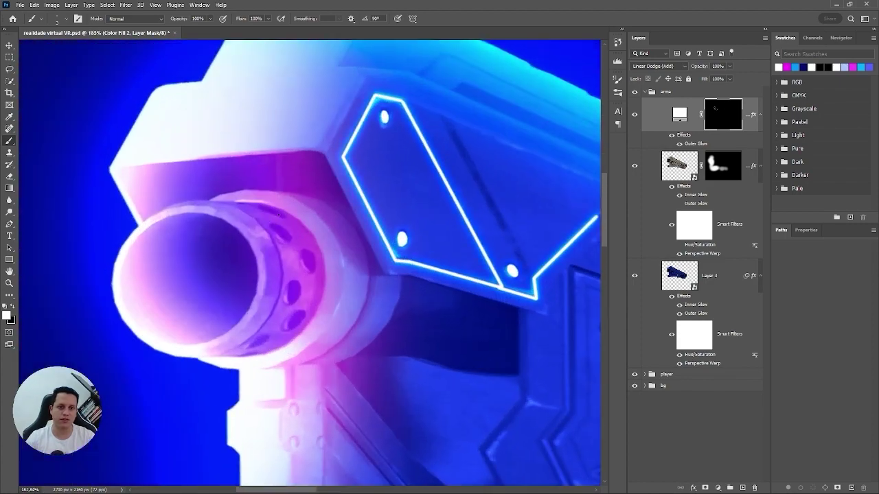
scroll(416, 256, "down", 3)
scroll(392, 202, "up", 5)
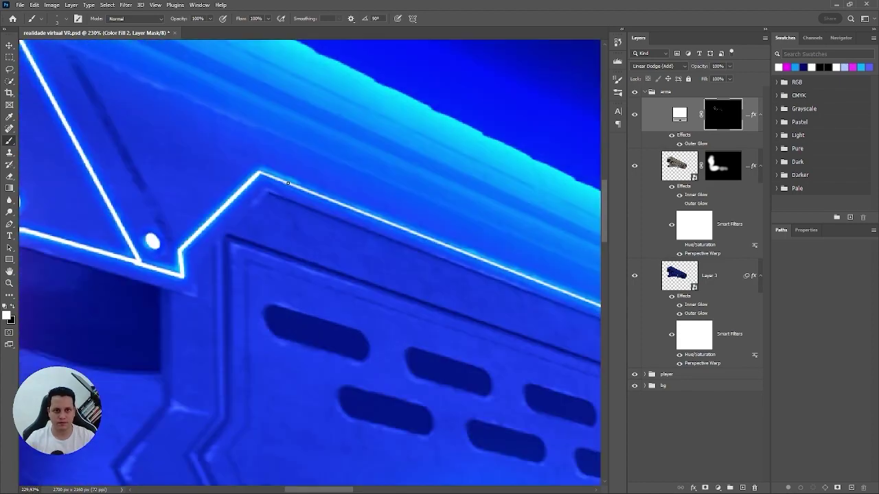
Step: Paint a straight line from the front plate's top corner along the gun's upper groove to the rear panel, redoing the first attempt
scroll(405, 230, "down", 2)
left_click(128, 83)
left_click(148, 96, "shift")
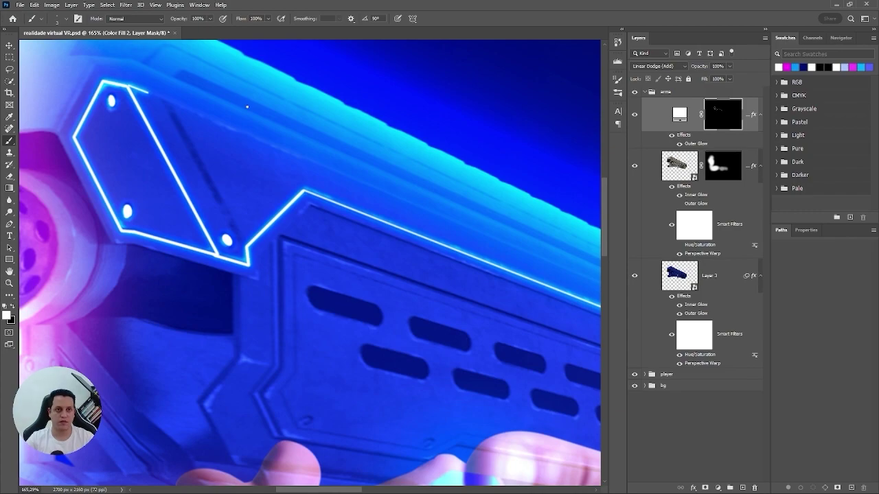
key("ctrl+z")
scroll(245, 105, "down", 3)
scroll(399, 173, "up", 4)
left_click(418, 205, "shift")
Step: Outline the angular panel at the rear end of the upper groove and paint white dots on its two screws
left_click(485, 194, "shift")
left_click(509, 203, "shift")
left_click(514, 262, "shift")
left_click(497, 281, "shift")
left_click(430, 257, "shift")
left_click(419, 230, "shift")
left_click(436, 245)
left_click(493, 268)
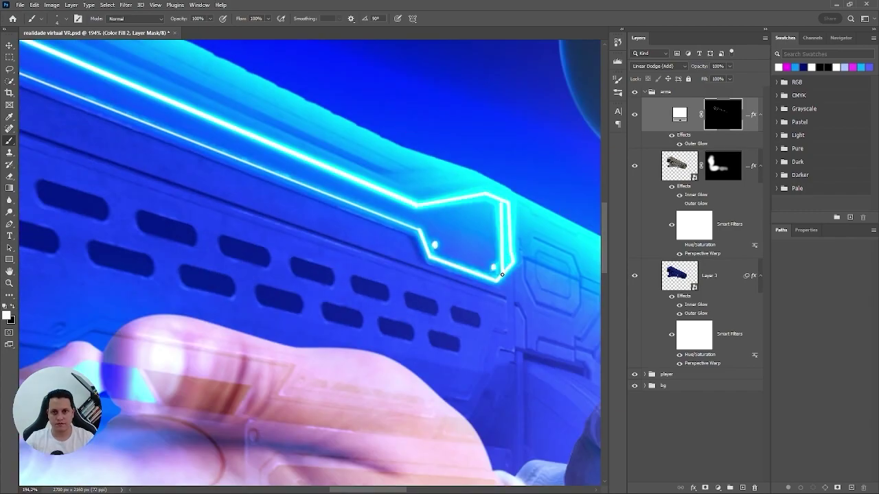
Step: Paint a second, parallel outline around the outer edge of the gun's front side plate
scroll(480, 261, "down", 3)
scroll(591, 252, "down", 3)
left_click(135, 212, "shift")
scroll(390, 231, "down", 3)
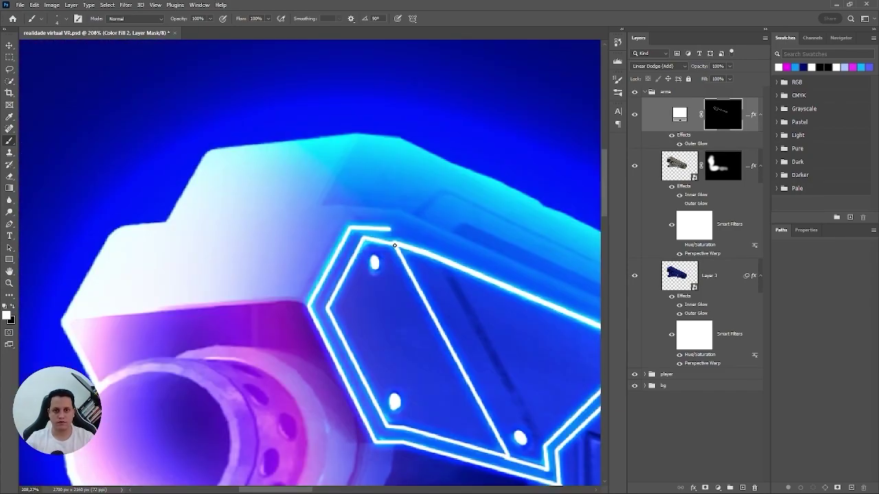
scroll(390, 231, "down", 2)
Step: Paint more straight glowing lines along the upper grooves of the gun's body
left_click(526, 153, "shift")
left_click(518, 135, "shift")
scroll(482, 192, "up", 2)
left_click(425, 196, "shift")
scroll(424, 196, "down", 3)
scroll(404, 196, "up", 2)
scroll(404, 196, "down", 3)
scroll(384, 261, "up", 3)
left_click(436, 258, "shift")
left_click(379, 286, "shift")
Step: Trace the front and lower edges of the long vented side panel with straight glowing lines
scroll(380, 286, "down", 3)
left_click_drag(232, 343, 200, 190)
left_click(210, 173)
left_click(209, 280, "shift")
left_click(214, 352, "shift")
left_click(471, 394, "shift")
Step: Trace the notched rear end and remaining edges of the vented side panel, and enlarge the brush slightly
left_click(252, 138)
left_click(390, 348, "shift")
left_click(502, 232, "shift")
left_click(513, 233, "shift")
left_click(513, 206, "shift")
left_click_drag(227, 137, 446, 249)
left_click(218, 148, "shift")
scroll(218, 148, "down", 5)
scroll(237, 157, "up", 4)
key("bracketright")
key("bracketright")
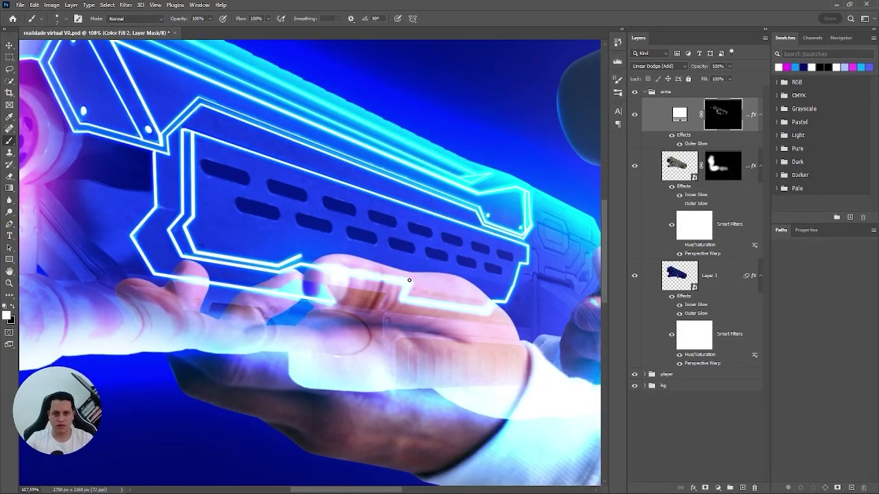
Step: Paint thin straight lines along the front and lower edges of the octagonal panel at the gun's rear
scroll(410, 285, "down", 3)
scroll(346, 190, "up", 8)
left_click(345, 190)
left_click(316, 237, "shift")
left_click(319, 300, "shift")
left_click(350, 369, "shift")
left_click(329, 284)
left_click(239, 255, "shift")
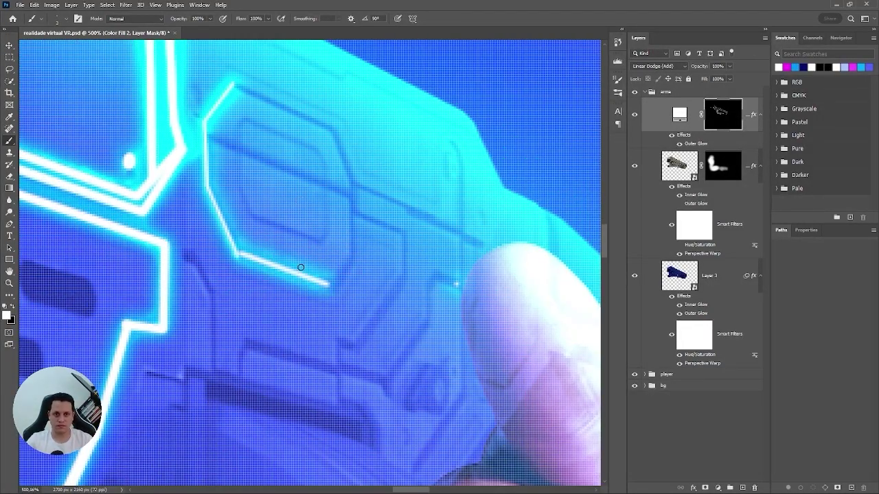
Step: Close the octagonal panel's outline and trace the grooves inside and below it
left_click(329, 285)
left_click(350, 261, "shift")
left_click(352, 191, "shift")
left_click(332, 129, "shift")
left_click(234, 84, "shift")
left_click(318, 149, "shift")
scroll(258, 137, "down", 5)
scroll(326, 157, "up", 3)
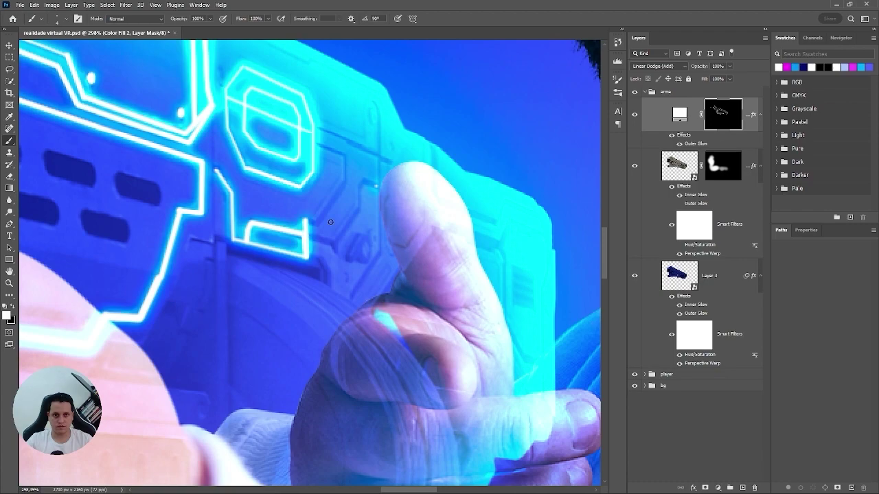
Step: Trace the upper, rear and lower edges of the narrow inner panel on the bracket joining the two barrels
scroll(350, 300, "down", 4)
scroll(284, 190, "up", 4)
scroll(314, 265, "down", 2)
scroll(162, 177, "up", 3)
scroll(172, 183, "down", 4)
scroll(392, 241, "down", 4)
scroll(190, 188, "up", 4)
left_click(223, 186)
left_click(254, 183, "shift")
left_click(256, 338, "shift")
left_click(219, 336, "shift")
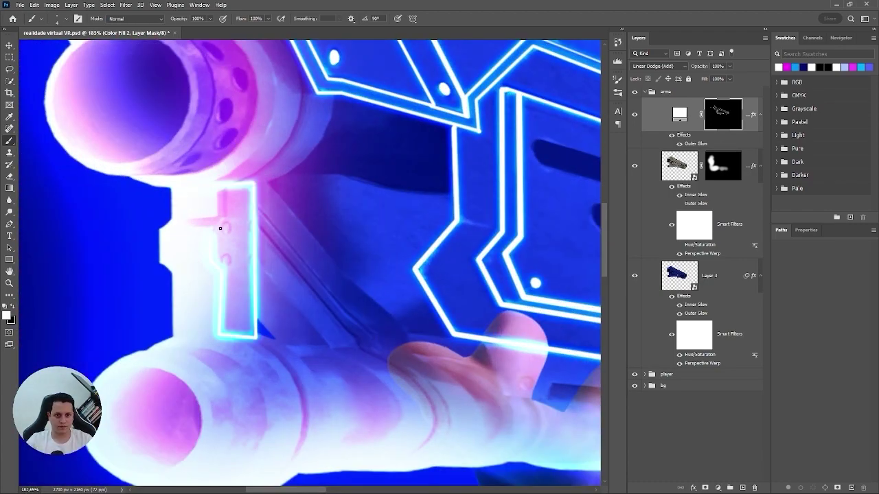
Step: Outline the outer section of the barrel bracket with straight glowing lines and mark its small bolts with dots
left_click(174, 337, "shift")
left_click(164, 264)
left_click(160, 229, "shift")
left_click(172, 190, "shift")
left_click(227, 227)
Step: Trace the diagonal strut behind the bracket with parallel lines and fill the upper barrel's oval vent holes with white
left_click(259, 208)
left_click(374, 335, "shift")
left_click(413, 371, "shift")
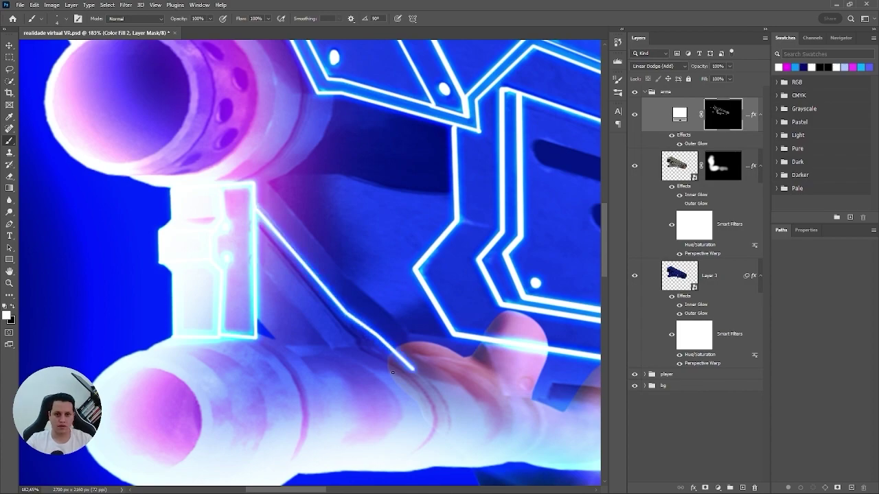
scroll(359, 237, "down", 4)
scroll(227, 220, "up", 8)
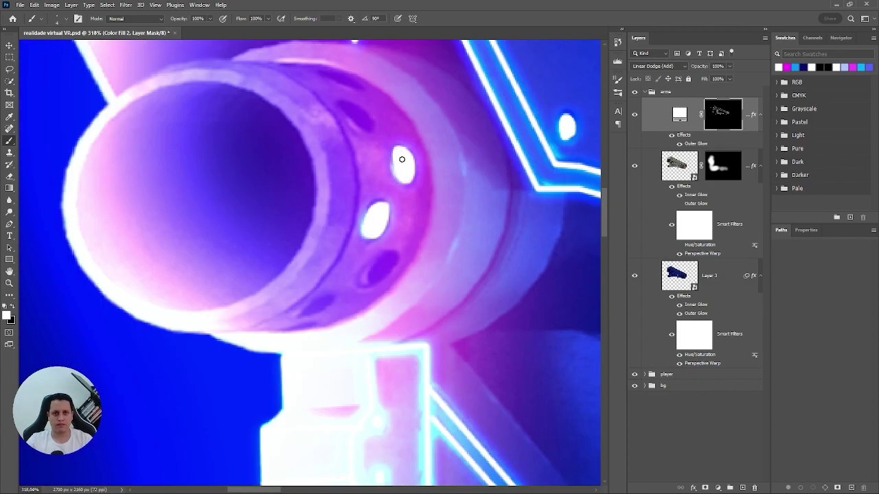
scroll(365, 129, "down", 6)
scroll(362, 183, "up", 4)
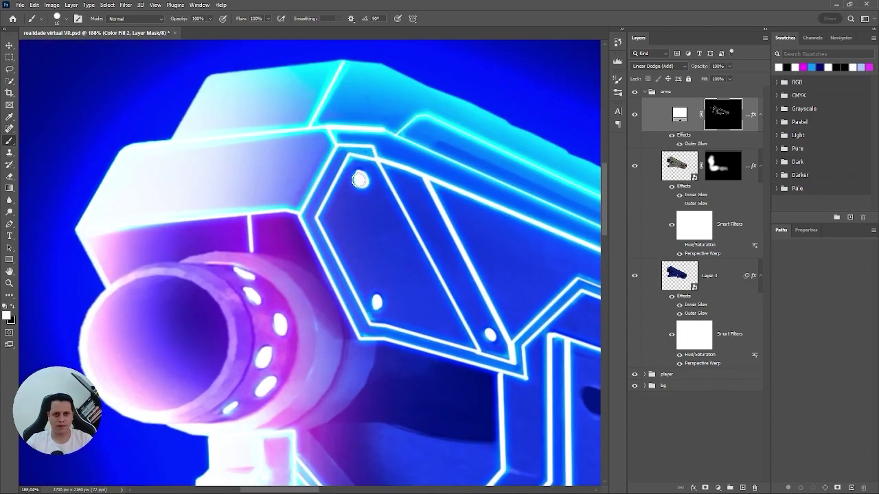
Step: Enlarge the bolt dot on the front plate and paint the short angled panel lines beside the thumb at the gun's rear
scroll(429, 219, "down", 6)
scroll(429, 220, "up", 8)
left_click(410, 156)
left_click(379, 193, "shift")
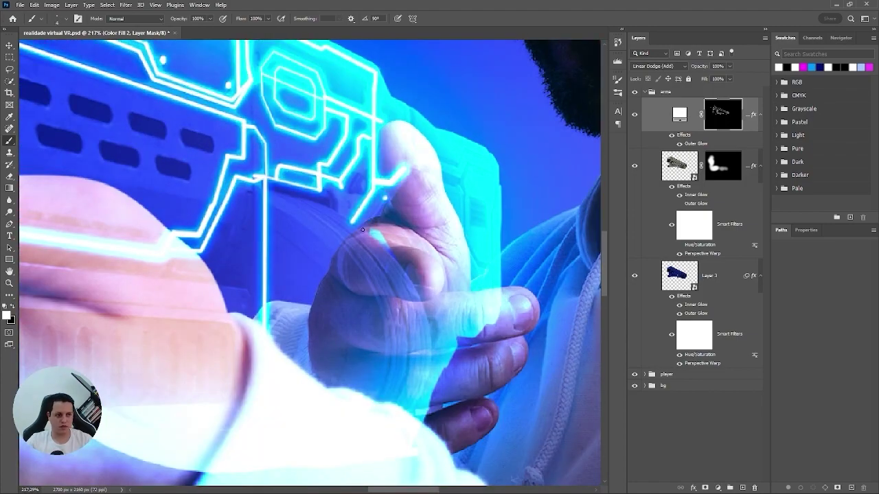
left_click(386, 200)
left_click(352, 236, "shift")
scroll(413, 199, "down", 6)
scroll(163, 153, "up", 4)
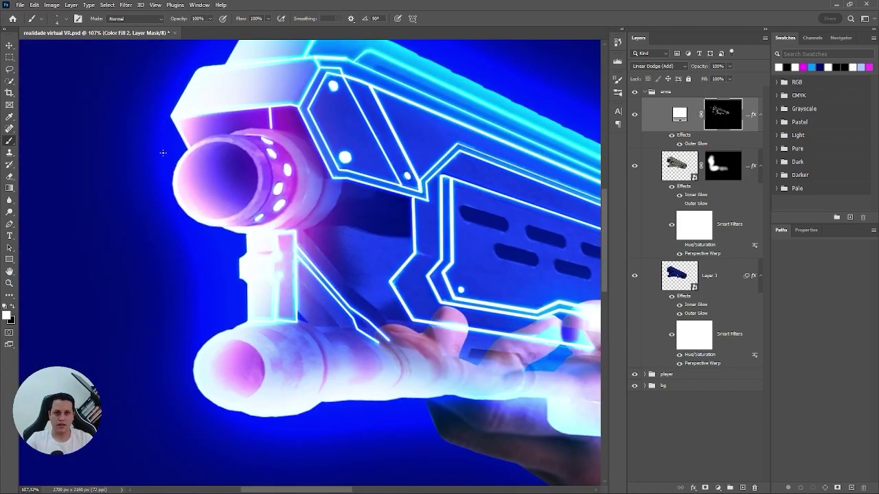
Step: Try to paint glowing curves freehand along the upper barrel's muzzle rings, and undo the strokes
scroll(342, 175, "down", 2)
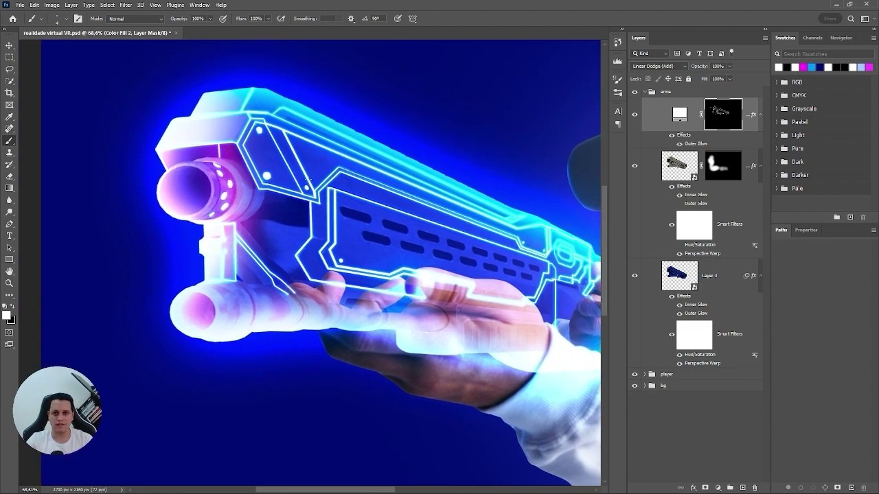
scroll(170, 168, "up", 3)
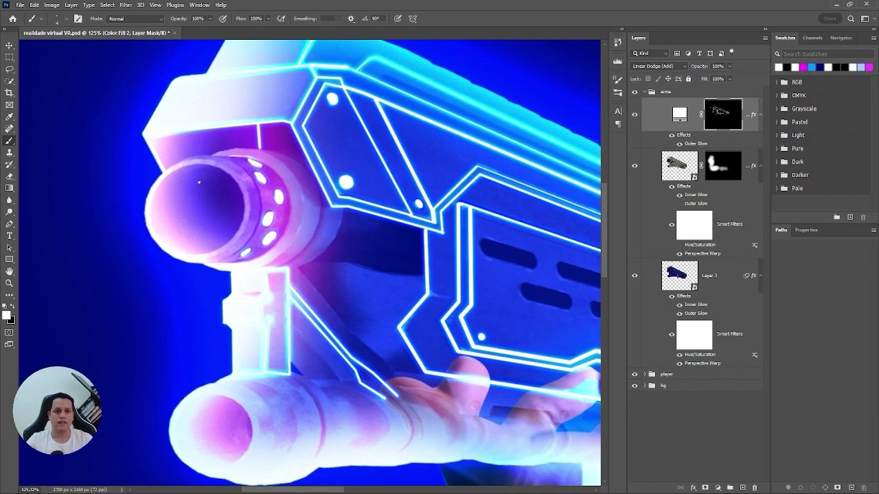
scroll(178, 175, "up", 2)
mouse_move(155, 169)
left_mouse_down()
mouse_move(210, 155)
mouse_move(280, 171)
mouse_move(311, 229)
mouse_move(305, 277)
mouse_move(250, 324)
left_mouse_up()
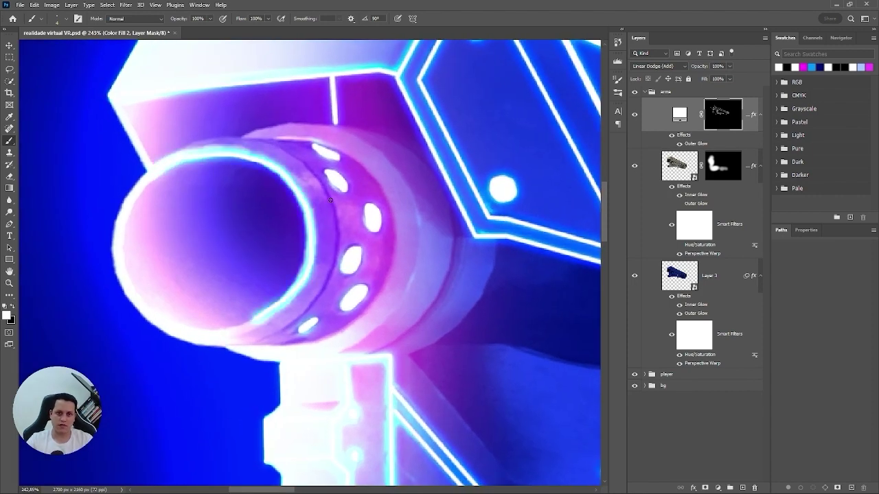
mouse_move(258, 142)
left_mouse_down()
mouse_move(277, 141)
mouse_move(333, 213)
mouse_move(306, 306)
left_mouse_up()
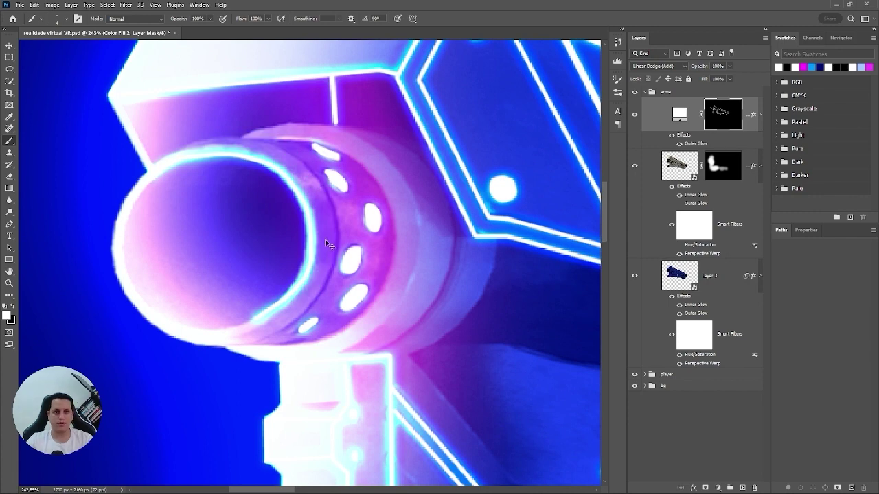
key("ctrl+z")
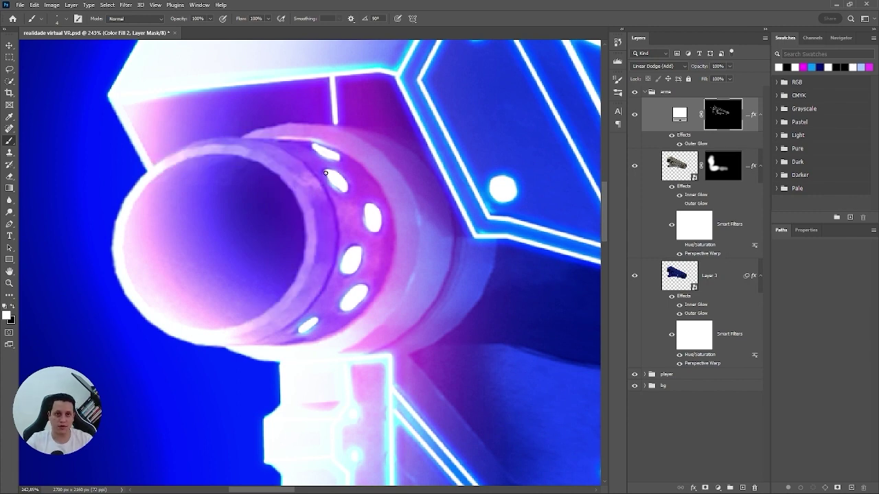
Step: Draw a closed curved Pen path around the opening of the upper barrel's muzzle
key("p")
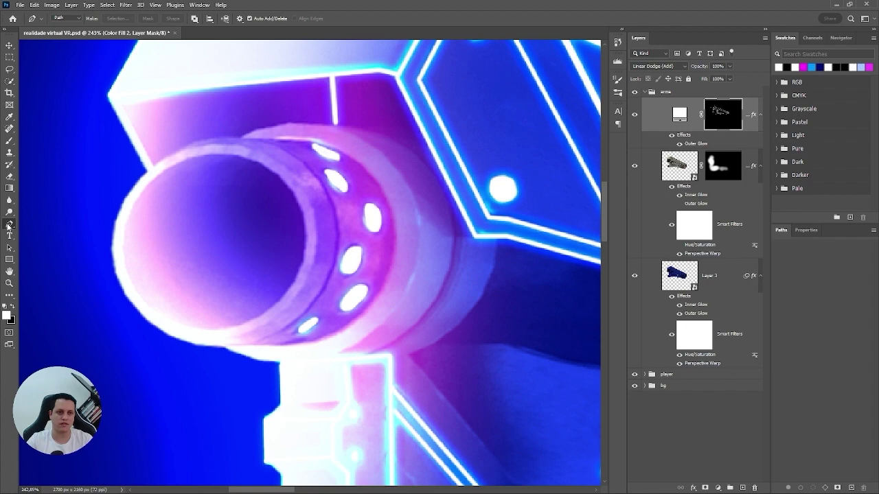
left_click(129, 201)
left_click_drag(194, 151, 248, 144)
left_click_drag(309, 223, 318, 274)
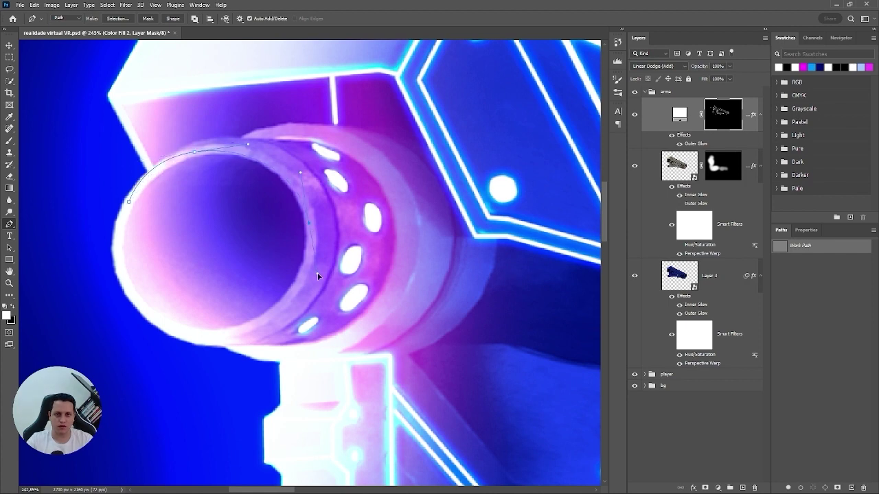
left_click_drag(236, 332, 193, 343)
left_click_drag(129, 291, 116, 260)
left_click_drag(129, 203, 145, 176)
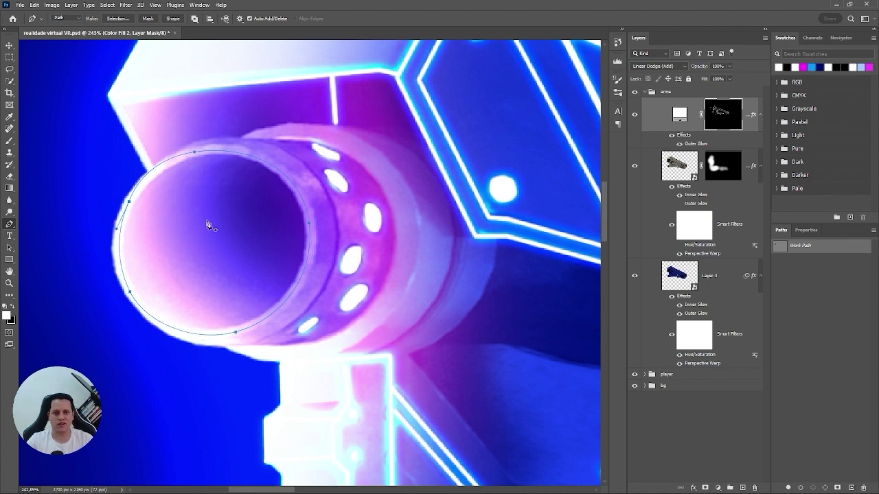
Step: Stroke the muzzle path with the Brush and Simulate Pressure enabled, and dismiss the path
right_click(309, 243)
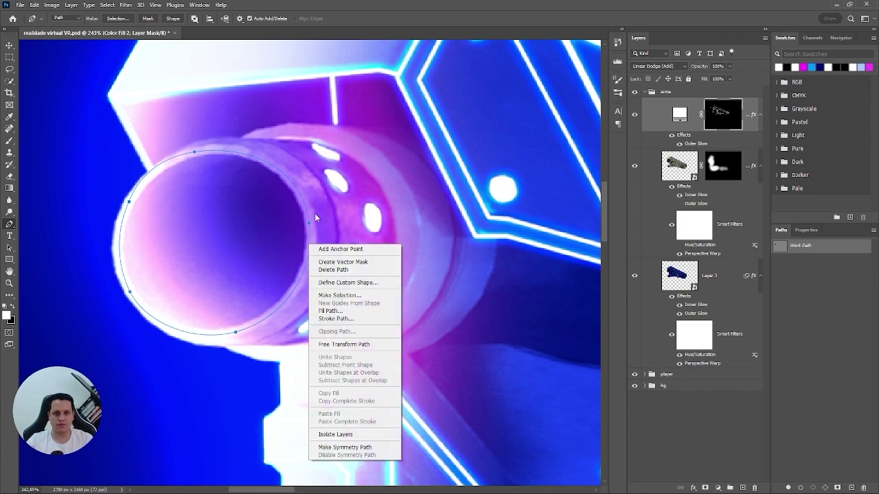
left_click(336, 319)
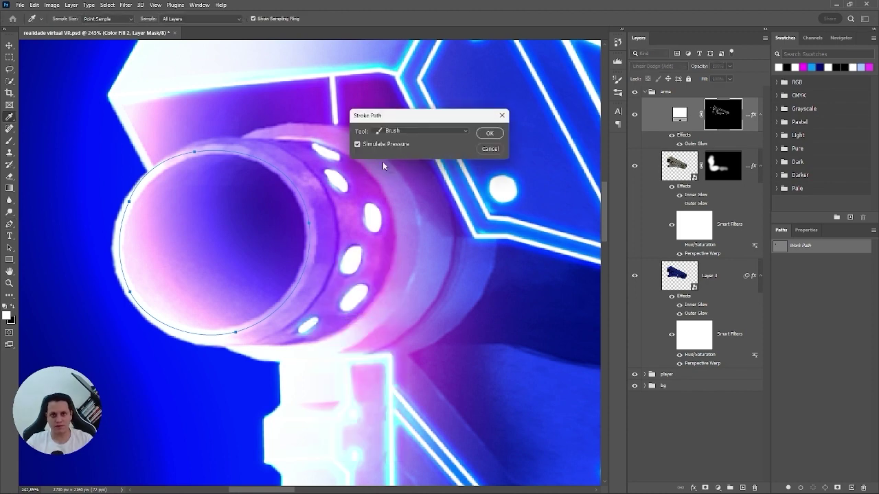
left_click_drag(380, 120, 427, 116)
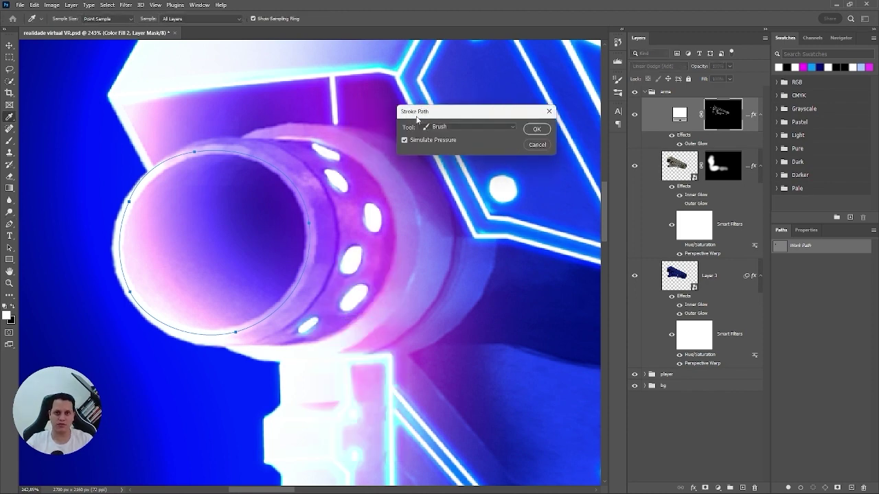
left_click(448, 129)
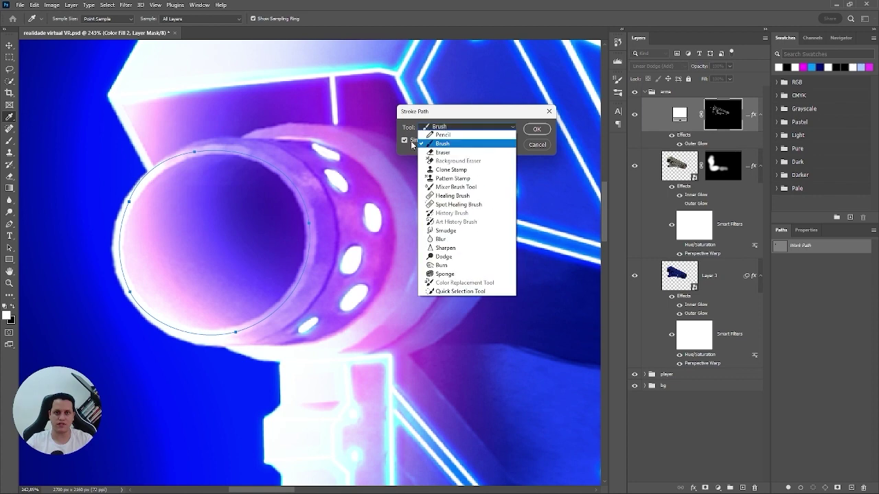
left_click(446, 144)
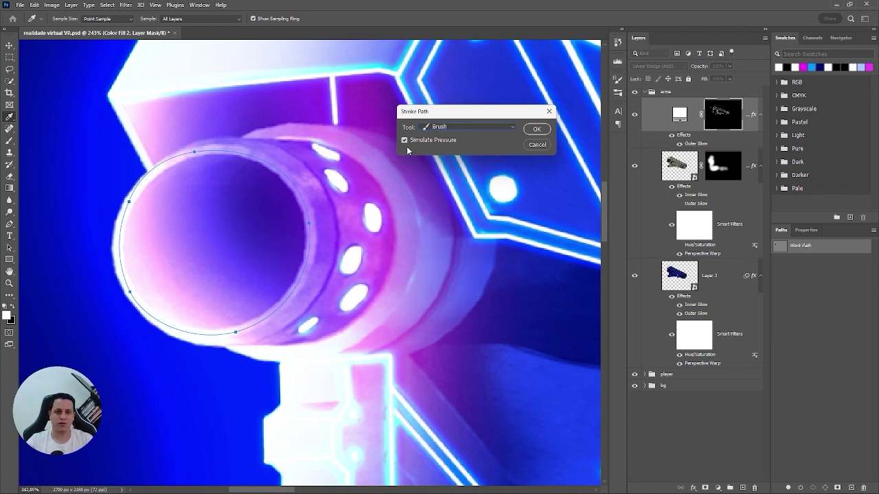
left_click(538, 130)
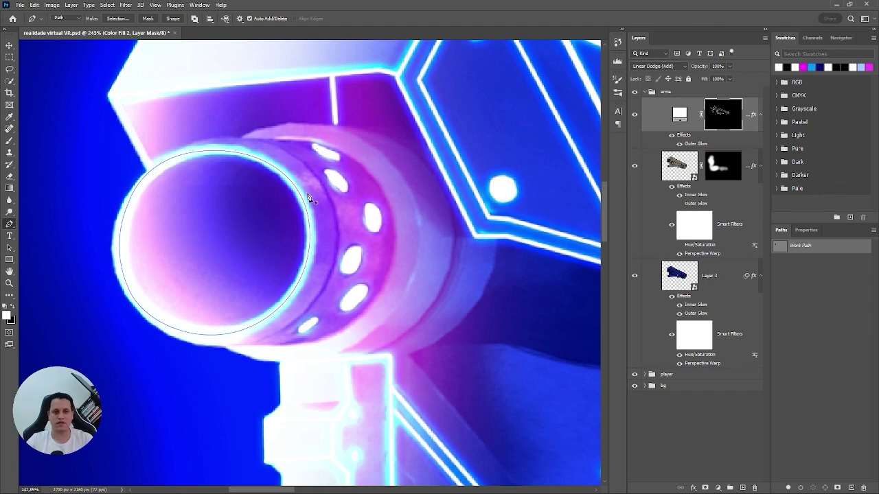
key("Escape")
Step: Draw a curved path along the dark seam behind the muzzle rim and stroke it with the pressure-simulated Brush
left_click_drag(331, 203, 419, 268)
left_click(200, 178)
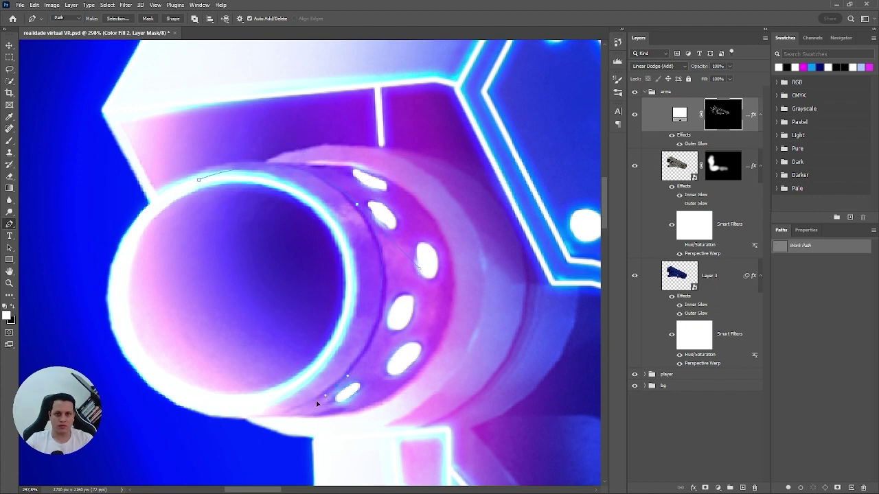
left_click_drag(231, 414, 146, 363)
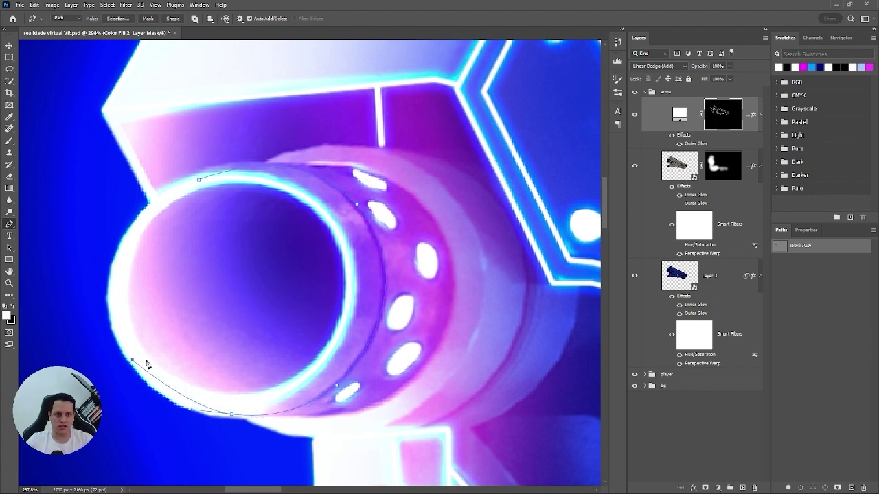
right_click(385, 289)
left_click(413, 149)
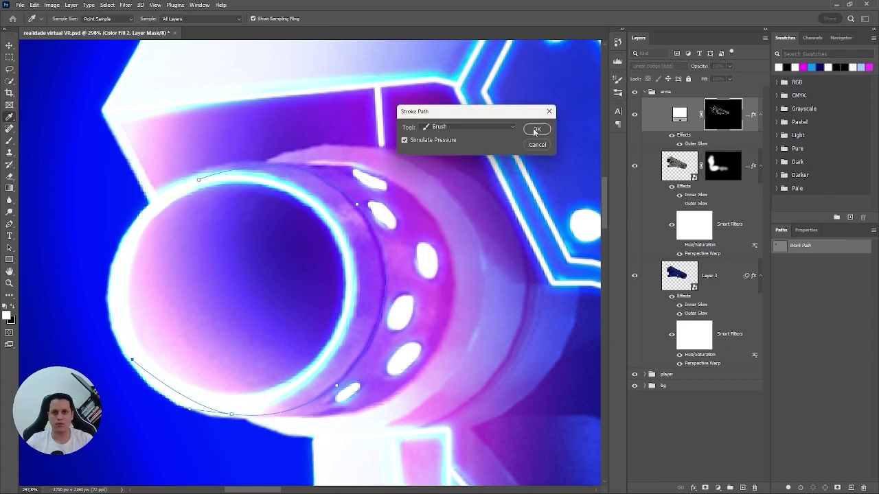
left_click(537, 129)
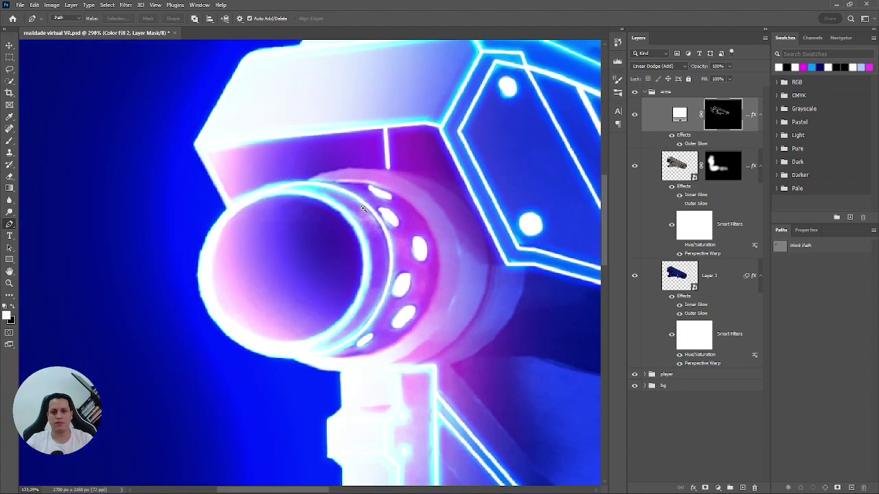
Step: Draw a curved path along the rear edge of the upper barrel's vented band and stroke it with the Brush
scroll(363, 208, "down", 3)
scroll(340, 206, "up", 3)
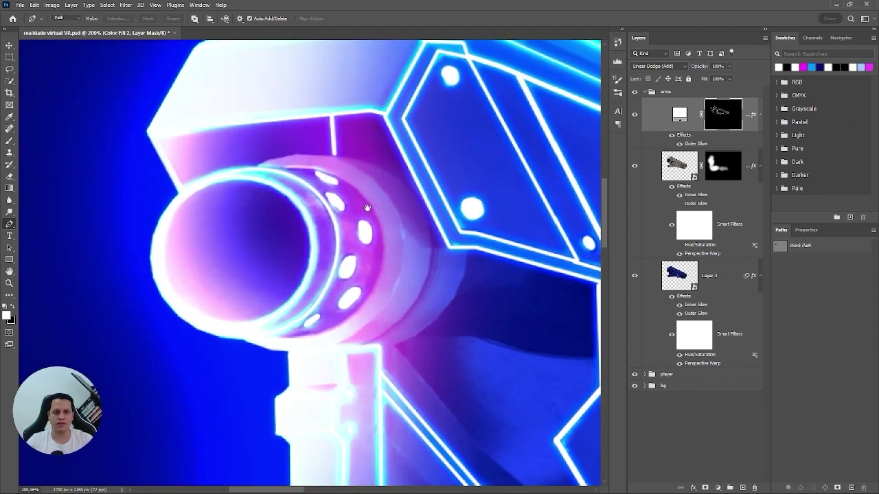
scroll(303, 172, "up", 2)
scroll(312, 174, "up", 1)
left_click(248, 176)
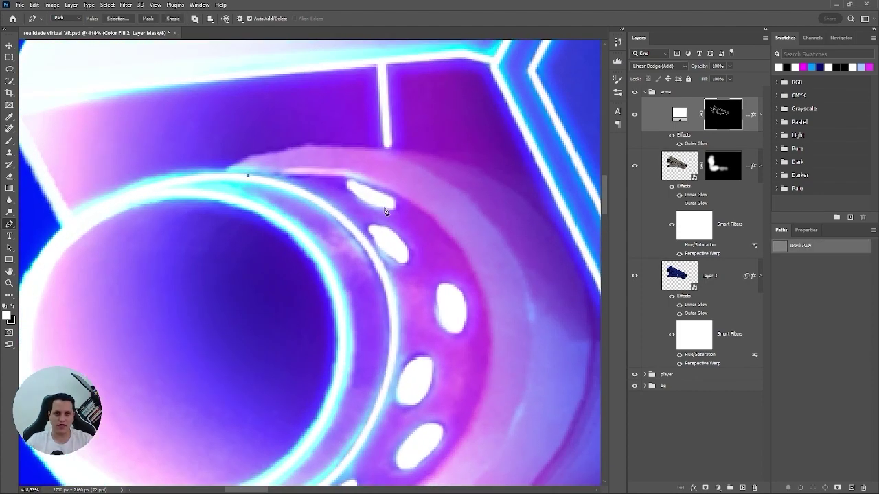
scroll(438, 228, "down", 3)
scroll(422, 198, "up", 2)
left_click_drag(421, 194, 460, 287)
scroll(444, 210, "down", 4)
left_click_drag(403, 248, 351, 282)
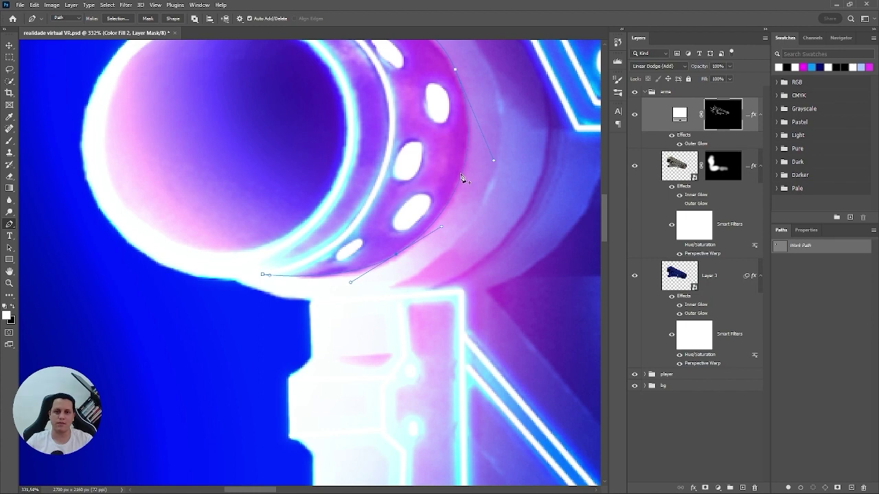
right_click(462, 177)
left_click(489, 251)
left_click(536, 129)
key("p")
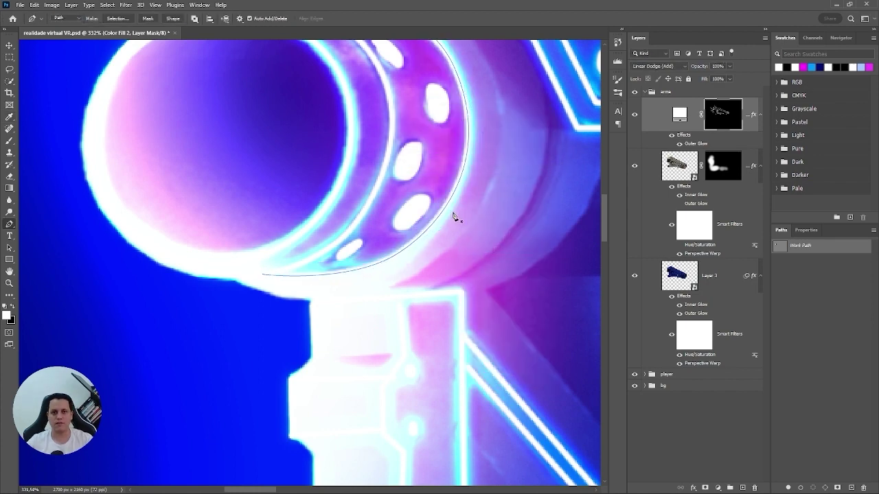
Step: Draw a curved path around the pale collar behind the vented band and stroke it with the Brush
scroll(471, 211, "down", 5)
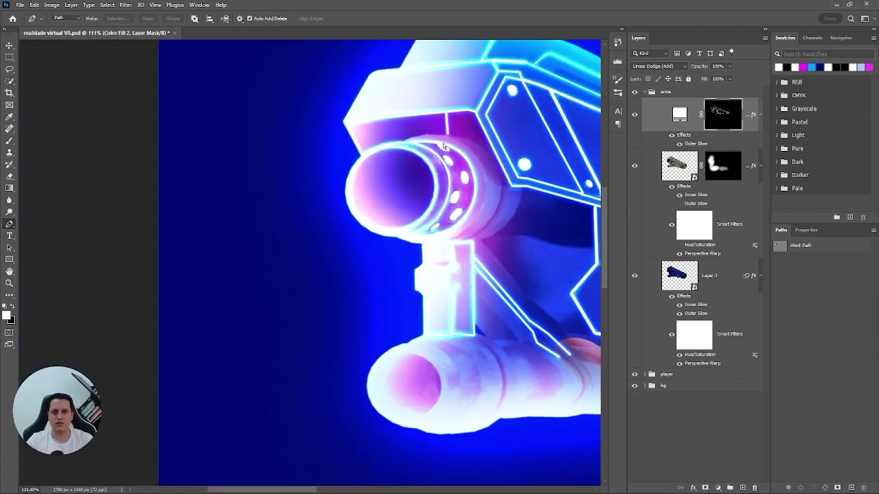
scroll(452, 137, "down", 3)
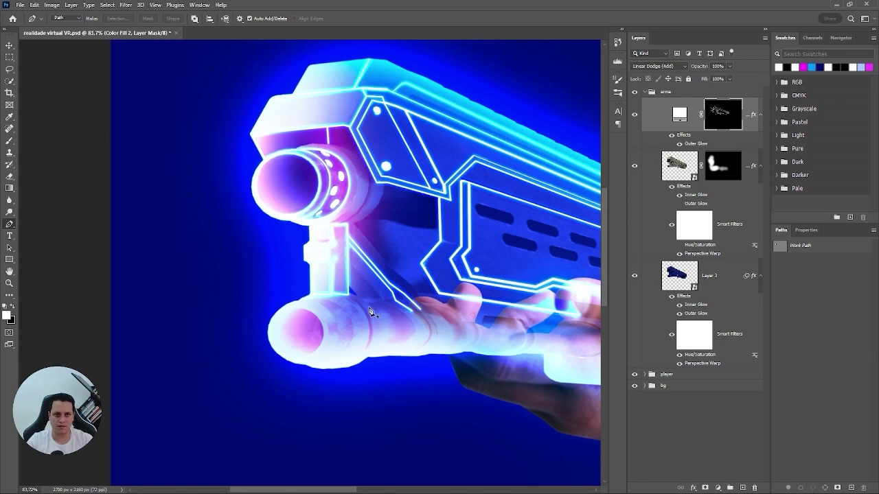
scroll(471, 273, "right", 5)
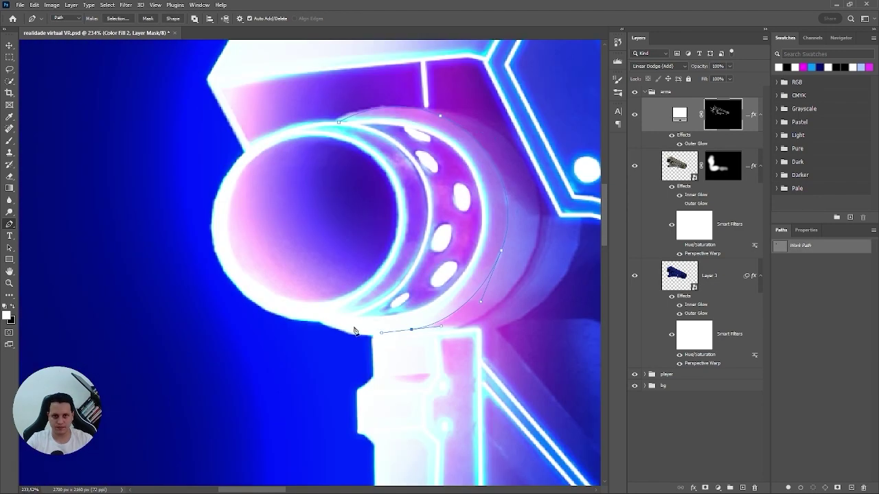
left_click(322, 322)
right_click(508, 223)
left_click(539, 296)
key("Return")
key("Return")
Step: Add a Brush-stroked curved path along the next collar edge farther back on the upper barrel
left_click(424, 110)
left_click_drag(538, 197, 548, 289)
left_click_drag(446, 332, 417, 345)
left_click(362, 331)
right_click(537, 249)
left_click(567, 322)
key("Return")
key("Return")
Step: Shape another curved path along the rearmost seam of the upper barrel and stroke it with the Brush
mouse_move(508, 172)
left_mouse_down()
mouse_move(463, 171)
mouse_move(493, 171)
left_mouse_up()
left_click(492, 185)
left_click_drag(425, 273, 364, 287)
left_click(425, 273, "alt")
left_click(404, 278)
right_click(474, 241)
left_click(505, 314)
key("Return")
key("Return")
Step: Draw a closed curved path around the lower barrel's muzzle opening and stroke it with the Brush
left_click_drag(512, 167, 502, 167)
left_click_drag(403, 417, 482, 98)
left_click(417, 82)
left_click_drag(478, 134, 478, 184)
left_click_drag(418, 195, 368, 197)
left_click_drag(367, 129, 367, 110)
left_click(417, 82)
right_click(476, 125)
left_click(506, 202)
key("Return")
key("Return")
Step: Draw a curved path along the ring behind the lower barrel's muzzle and stroke it with the Brush
left_click(426, 79)
left_click_drag(519, 122, 533, 174)
left_click_drag(469, 208, 442, 216)
right_click(521, 161)
left_click(547, 235)
key("Return")
Step: Stroke another curved path along the next seam farther back on the lower barrel
left_click_drag(529, 112, 480, 185)
right_click(496, 227)
left_click(525, 287)
left_click(540, 131)
key("Return")
Step: Draw the inner arc of the curved section below the gun's rear end and stroke it with the Brush
scroll(334, 176, "down", 6)
scroll(532, 178, "up", 6)
left_click(373, 151)
left_click_drag(422, 254, 396, 313)
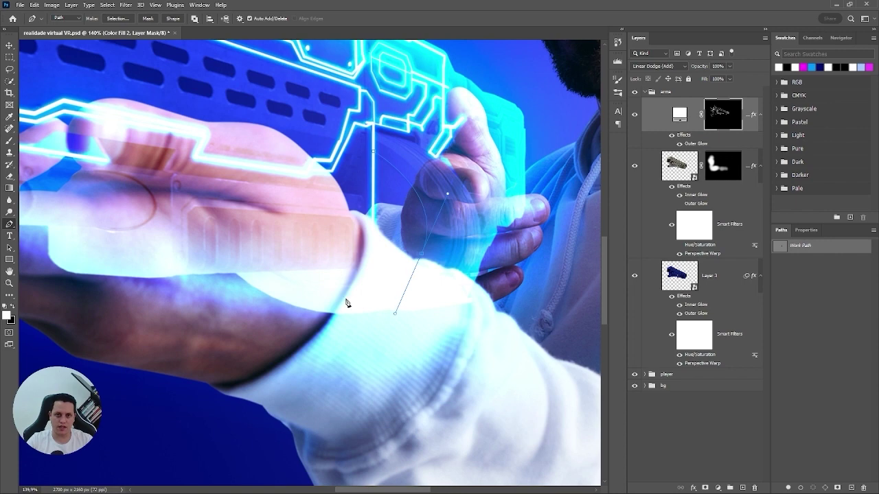
left_click(341, 305)
scroll(436, 196, "up", 5)
right_click(411, 239)
left_click(440, 298)
left_click(537, 131)
Step: Draw and stroke larger arcs outside the inner one on the gun's curved rear section, and return to the Brush tool
scroll(450, 161, "down", 3)
left_click(355, 86)
left_click_drag(472, 230, 473, 336)
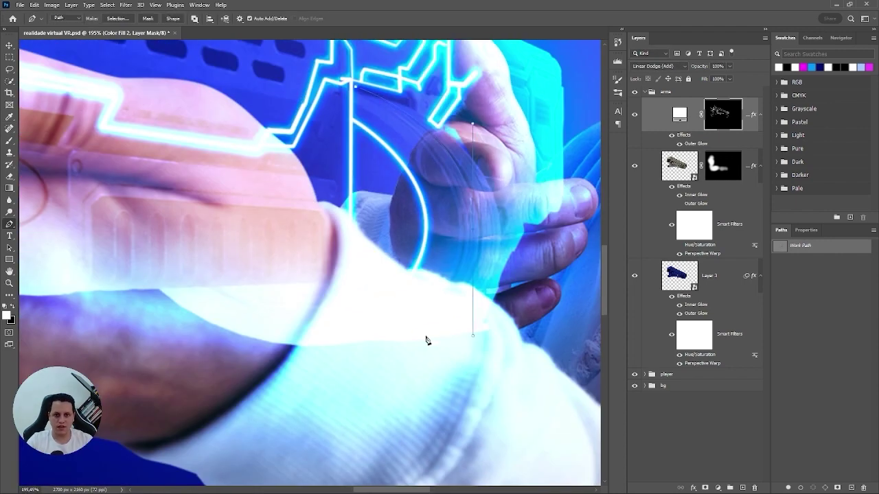
left_click(539, 130)
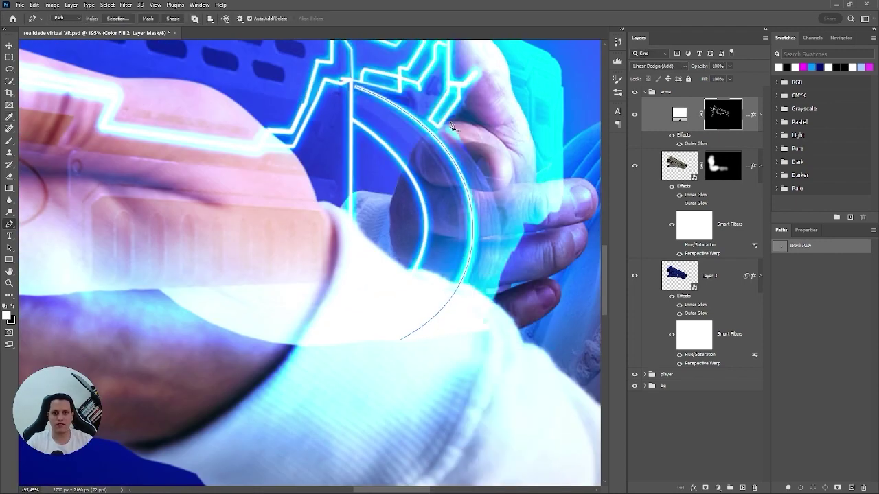
right_click(488, 333)
left_click(518, 393)
left_click(536, 130)
scroll(412, 206, "down", 3)
scroll(322, 145, "up", 8)
key("b")
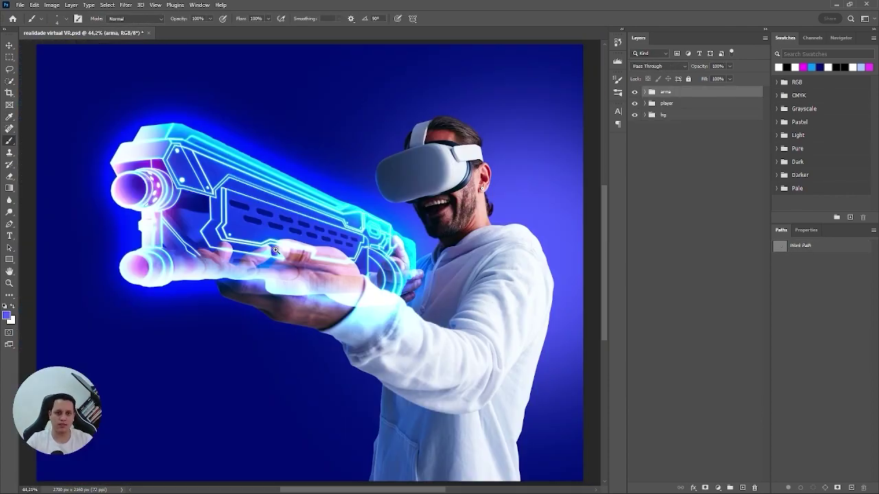
Step: Add a layer mask to the arma group and load the outline of the man's layer in the player group as a selection
scroll(275, 251, "up", 3)
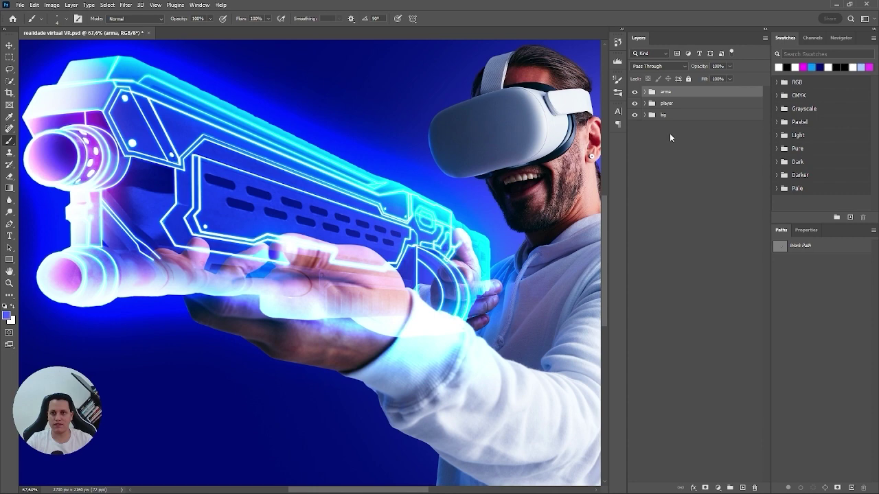
left_click(645, 92)
left_click(644, 92)
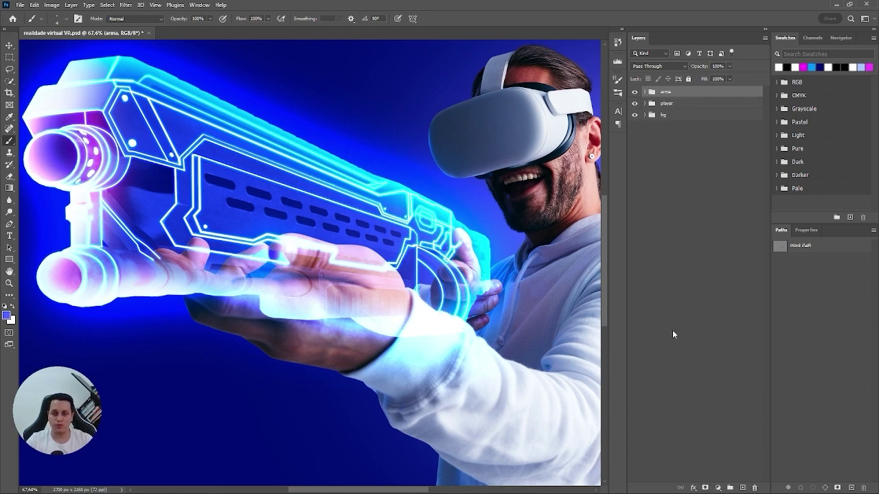
left_click(707, 488)
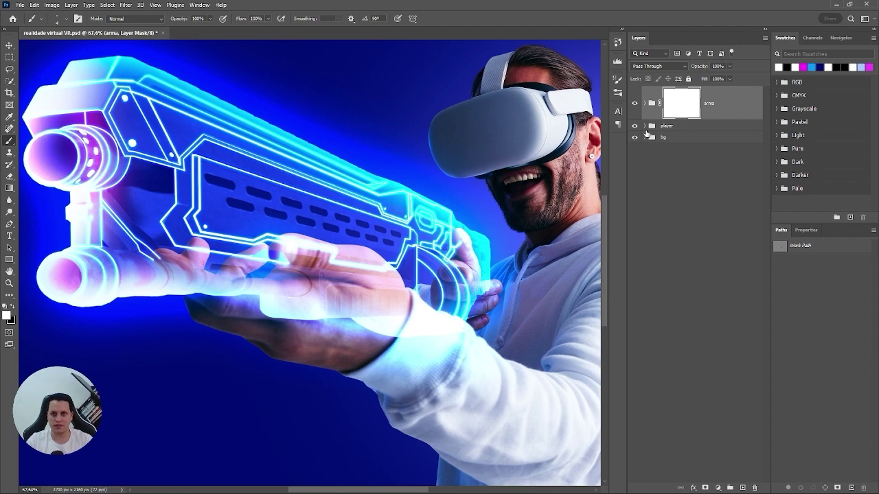
left_click(645, 126)
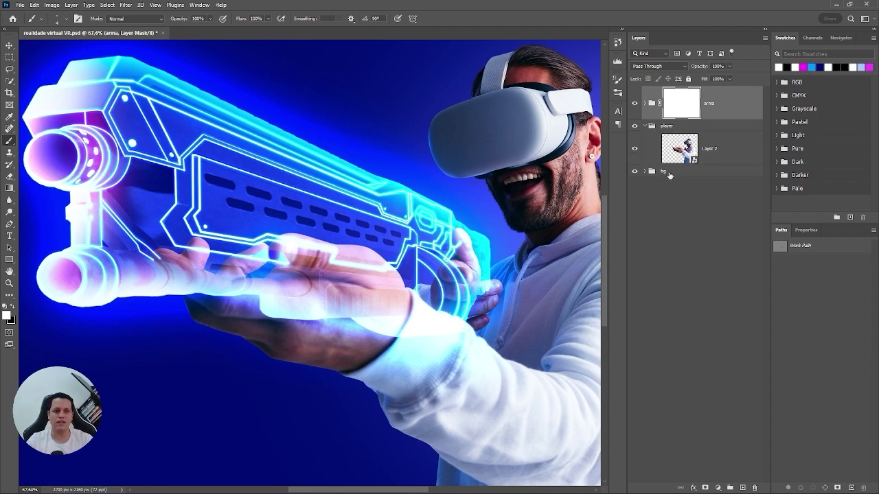
left_click(682, 149, "ctrl")
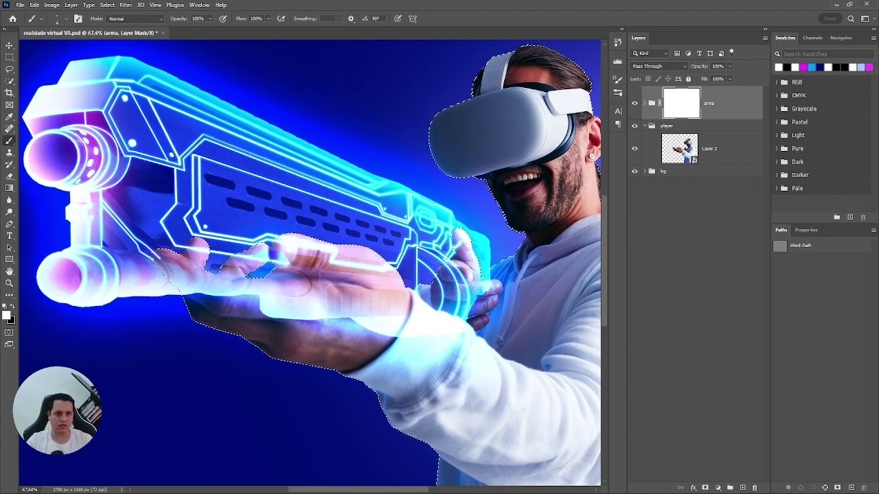
Step: Paint black on the arma group's mask with a soft brush to hide the gun over the front hand's thumb and wrist
left_click_drag(419, 227, 459, 226)
key("x")
mouse_move(379, 332)
left_mouse_down()
mouse_move(304, 353)
mouse_move(311, 324)
left_mouse_up()
left_click(287, 281)
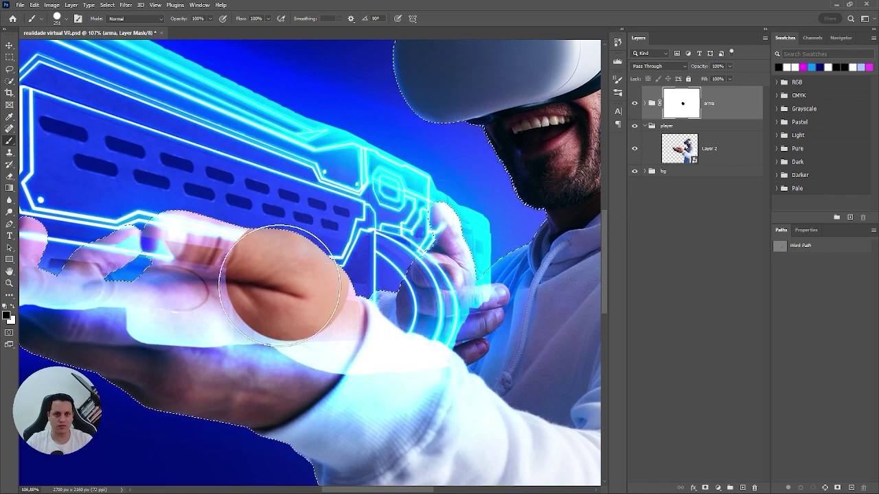
right_click(269, 282)
key("ctrl+z")
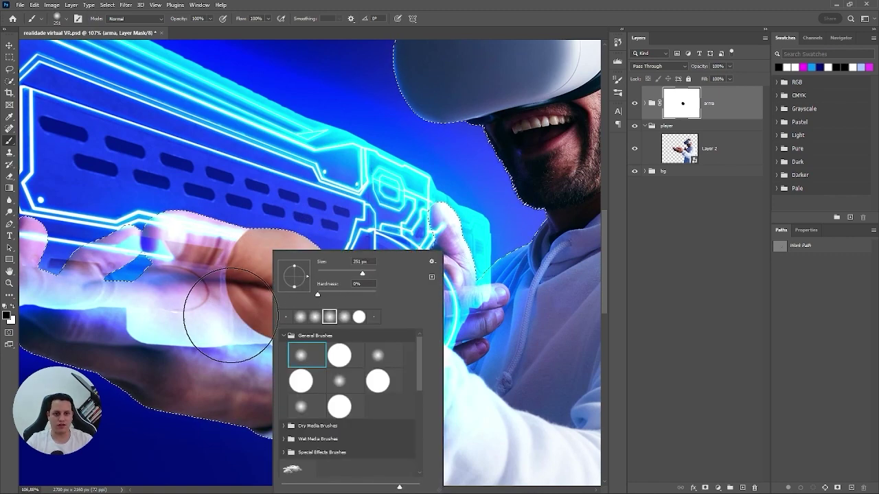
mouse_move(206, 294)
left_mouse_down()
mouse_move(225, 252)
mouse_move(200, 230)
mouse_move(211, 227)
mouse_move(196, 243)
mouse_move(182, 235)
mouse_move(211, 246)
left_mouse_up()
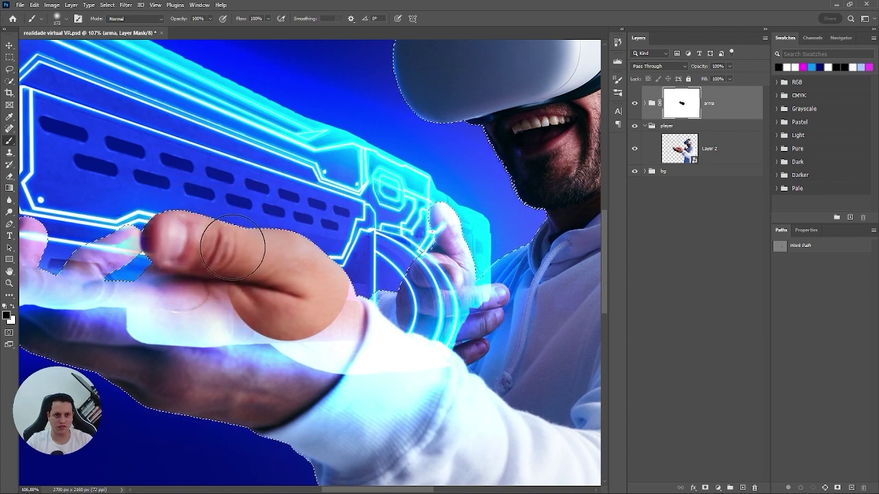
mouse_move(339, 294)
left_mouse_down()
mouse_move(390, 379)
mouse_move(400, 374)
mouse_move(382, 379)
mouse_move(361, 361)
mouse_move(417, 390)
mouse_move(431, 392)
mouse_move(414, 375)
mouse_move(441, 379)
left_mouse_up()
Step: Mask the gun and its glow off the lower palm and the adjoining edge of the sleeve cuff
scroll(442, 379, "up", 3)
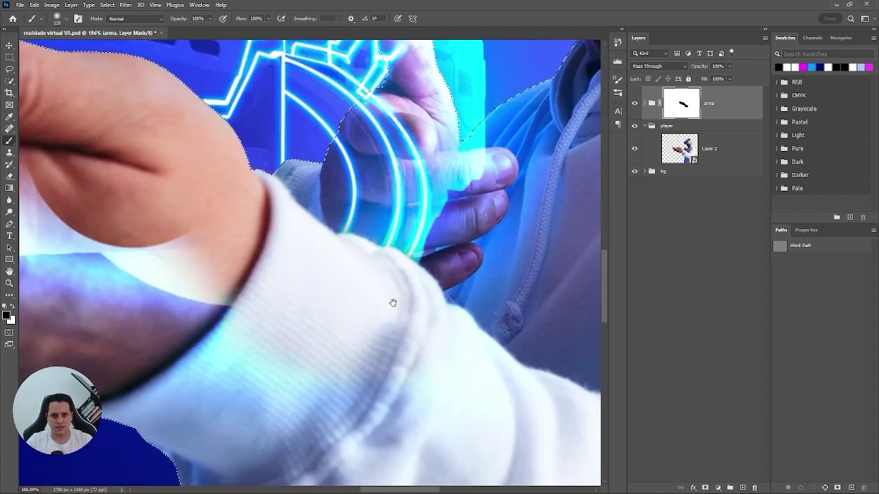
left_click_drag(401, 320, 371, 293)
scroll(268, 302, "down", 3)
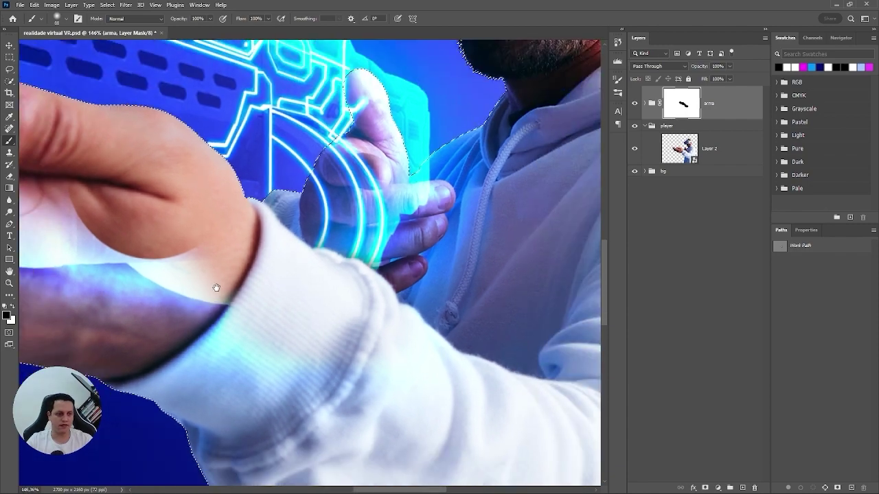
left_click_drag(215, 291, 335, 258)
mouse_move(345, 290)
left_mouse_down()
mouse_move(353, 293)
mouse_move(314, 259)
mouse_move(258, 268)
left_mouse_up()
mouse_move(215, 261)
left_mouse_down()
mouse_move(349, 291)
mouse_move(299, 299)
mouse_move(212, 261)
mouse_move(290, 265)
mouse_move(251, 265)
mouse_move(293, 257)
left_mouse_up()
scroll(316, 243, "down", 5)
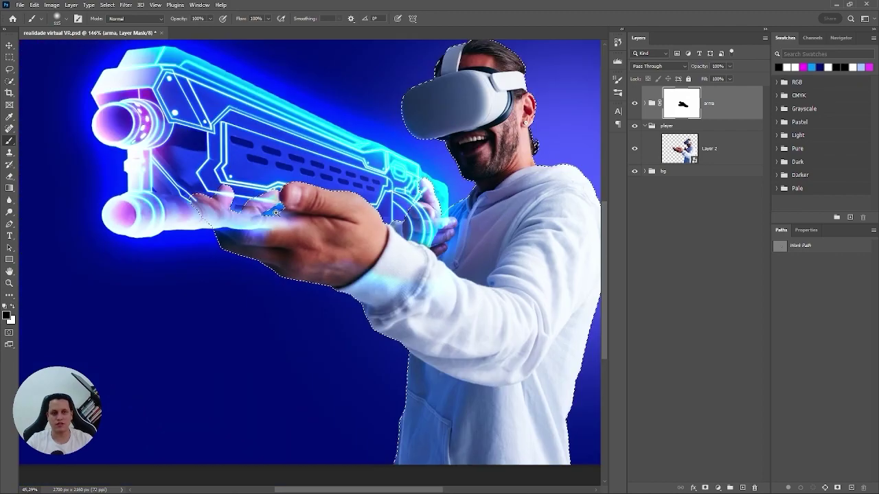
Step: Paint white on the arma mask beneath the thumb to bring back the lower barrel, and touch up its edge with black
scroll(339, 227, "up", 5)
right_click(352, 172, "alt")
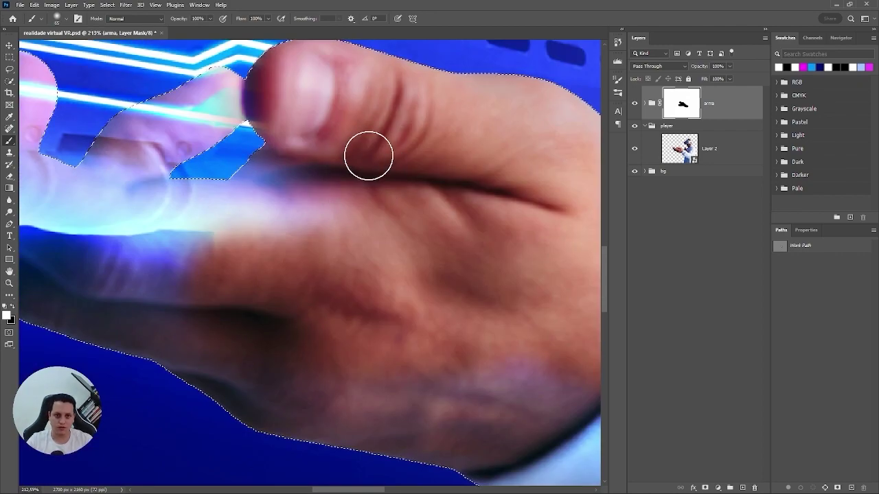
mouse_move(364, 185)
left_mouse_down()
mouse_move(300, 183)
mouse_move(410, 190)
mouse_move(295, 199)
mouse_move(299, 212)
left_mouse_up()
key("x")
mouse_move(314, 246)
left_mouse_down()
mouse_move(393, 236)
mouse_move(347, 241)
mouse_move(438, 210)
left_mouse_up()
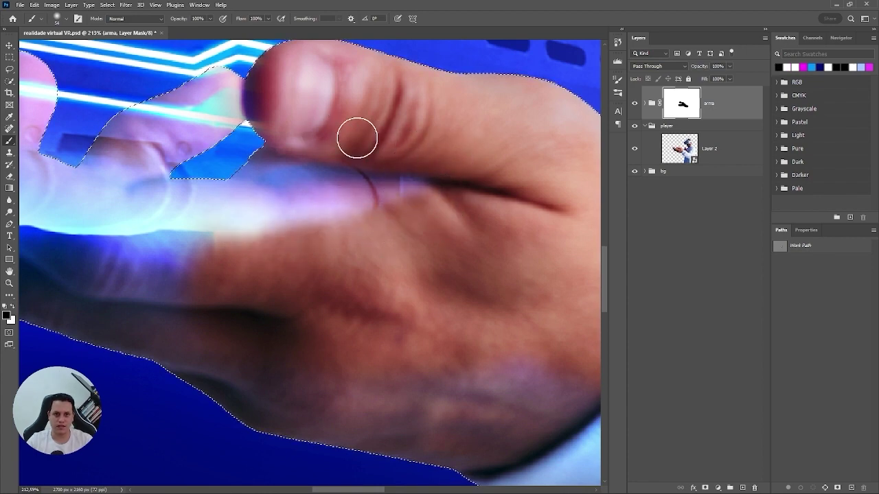
Step: Refine the arma mask with a smaller brush along the barrel's lower edge so the front fingers wrap under the gun
key("x")
scroll(388, 182, "down", 3)
key("x")
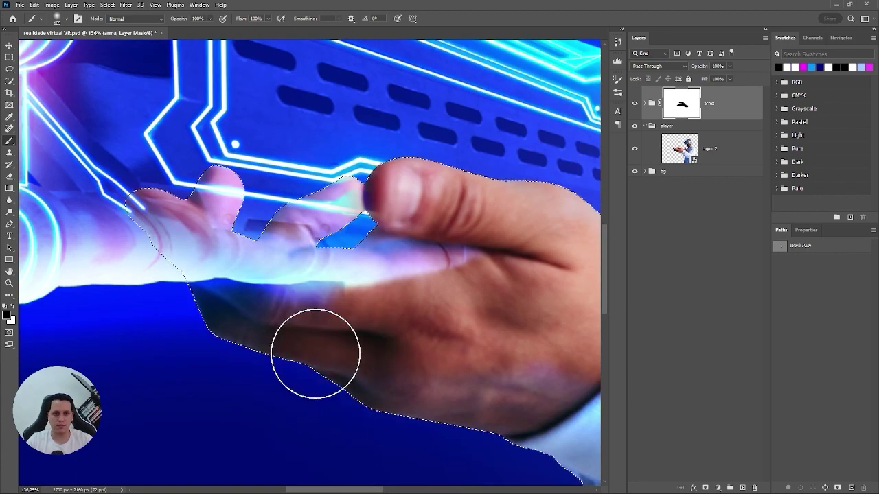
mouse_move(371, 336)
left_mouse_down("alt")
mouse_move(352, 333)
mouse_move(411, 315)
mouse_move(351, 309)
left_mouse_up("alt")
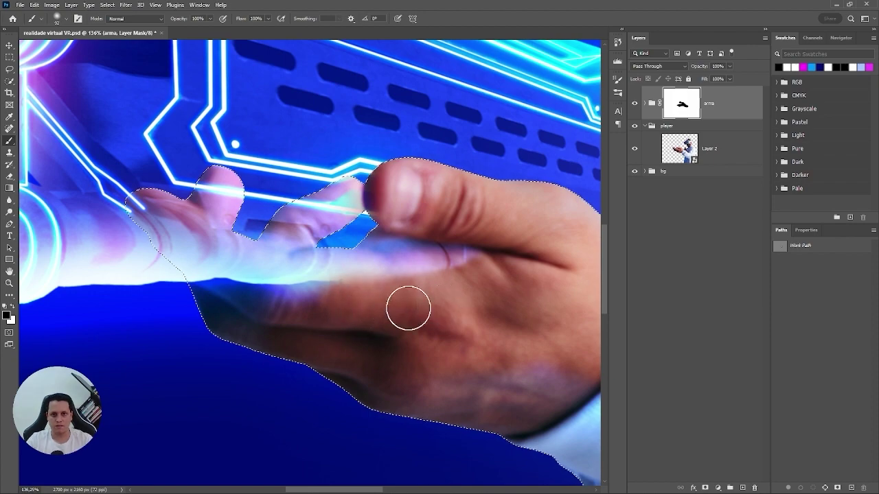
mouse_move(469, 291)
left_mouse_down("ctrl")
mouse_move(389, 239)
mouse_move(350, 233)
mouse_move(412, 254)
mouse_move(408, 243)
mouse_move(418, 255)
left_mouse_up("ctrl")
key("x")
left_click_drag(237, 318, 212, 301, "alt")
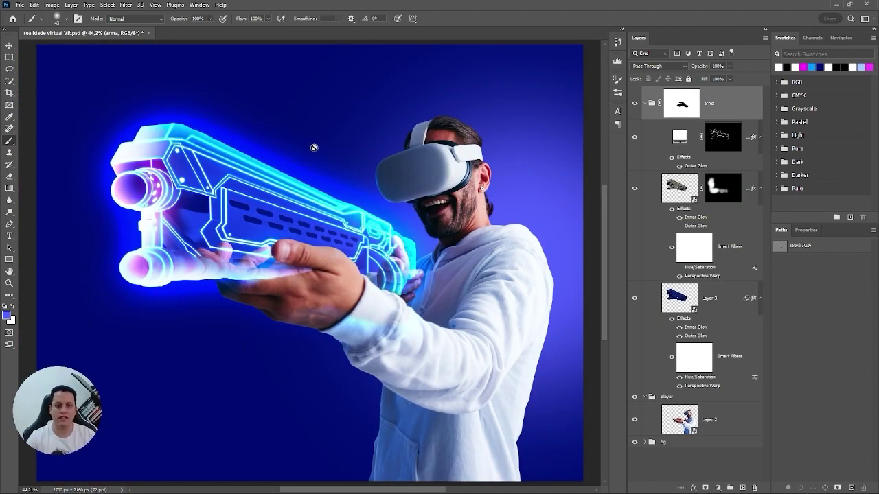
Step: Bring the light-streak image sl_122019_26260_37.jpg into the composite above the collapsed arma group and convert it to a smart object
scroll(343, 175, "down", 3)
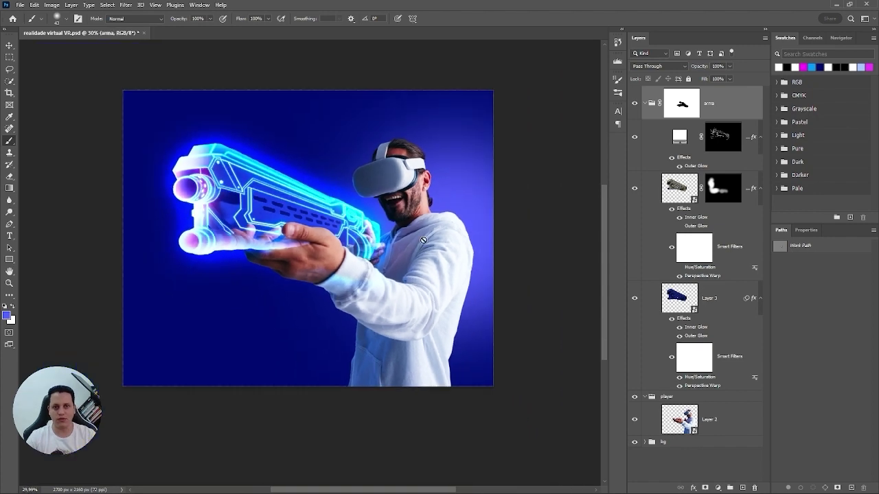
scroll(281, 200, "up", 3)
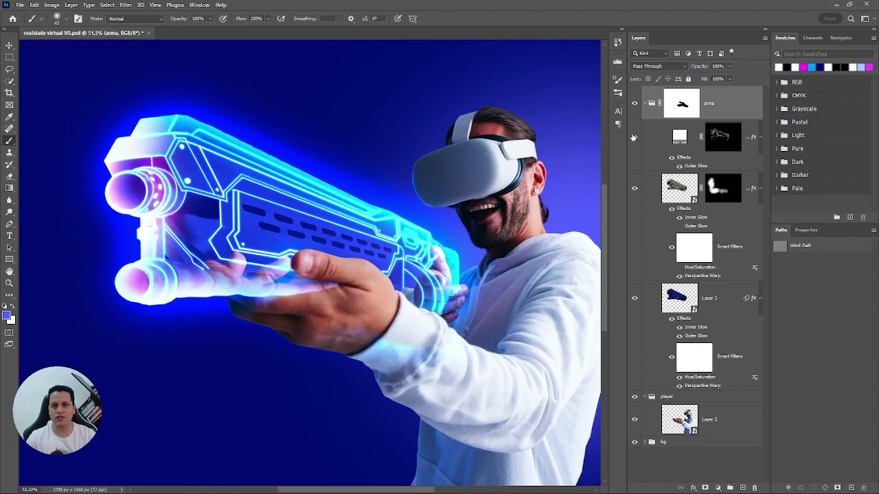
scroll(103, 192, "down", 2)
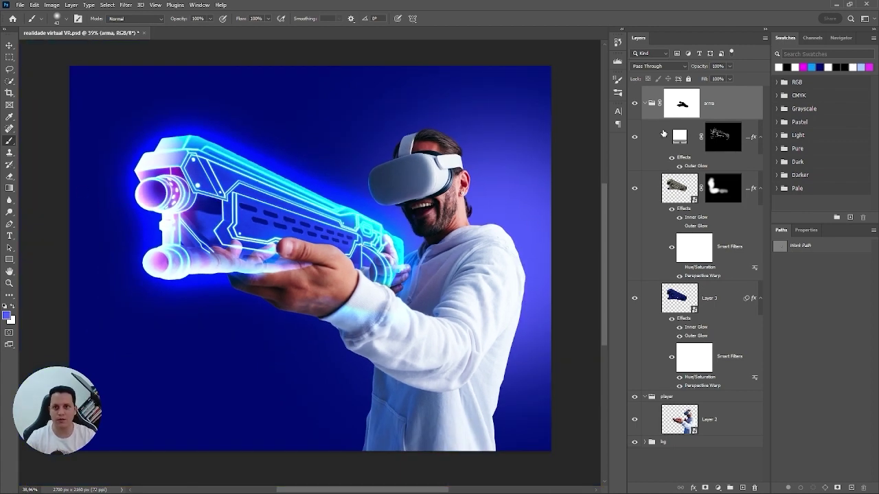
left_click(646, 103)
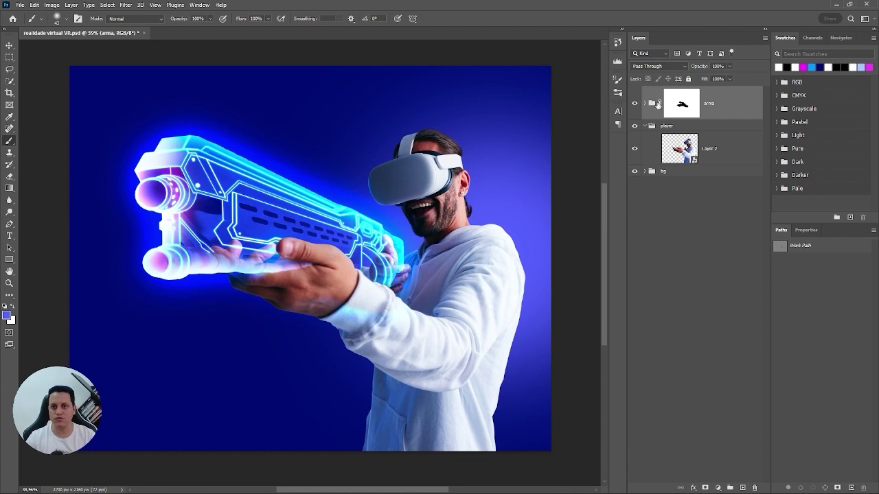
key("ctrl+o")
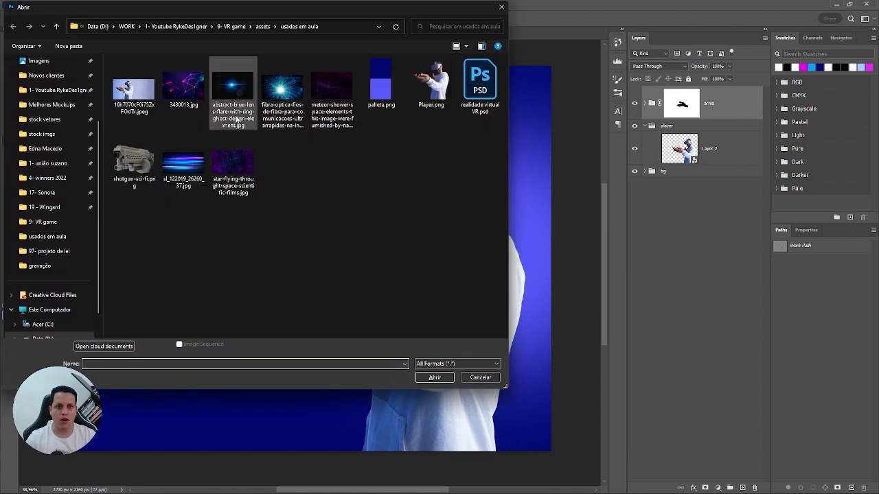
left_click(184, 165)
left_click(434, 378)
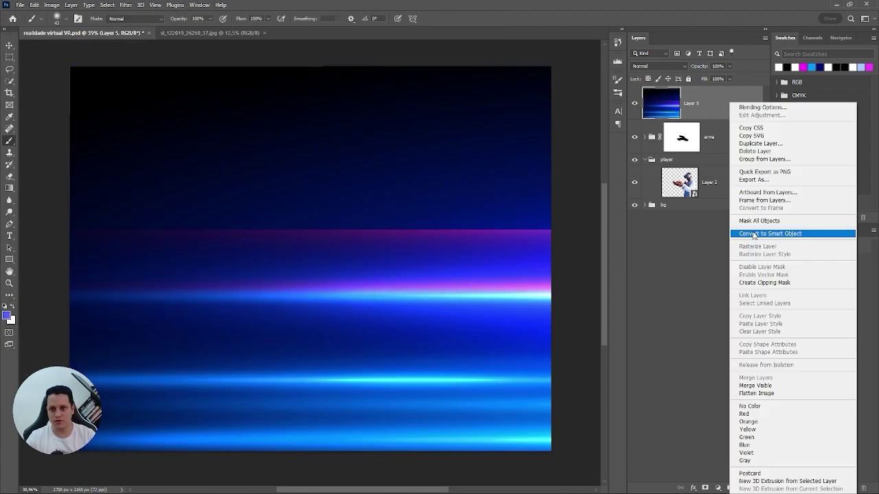
left_click(738, 231)
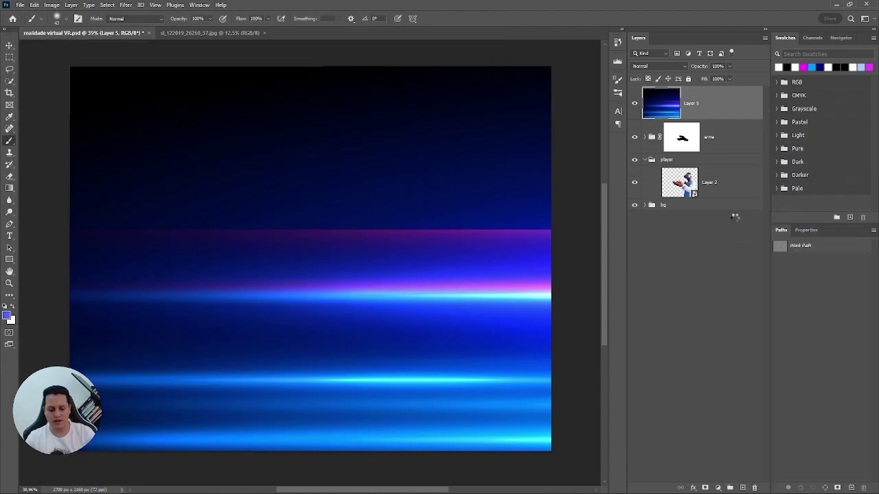
Step: Scale the light streaks to about 33%, tilt them about 5° over the gun, and set the blend mode to Screen
key("ctrl+t")
left_click_drag(70, 64, 210, 108)
left_click_drag(363, 212, 177, 178)
left_click_drag(504, 108, 510, 133)
key("Return")
left_click(657, 66)
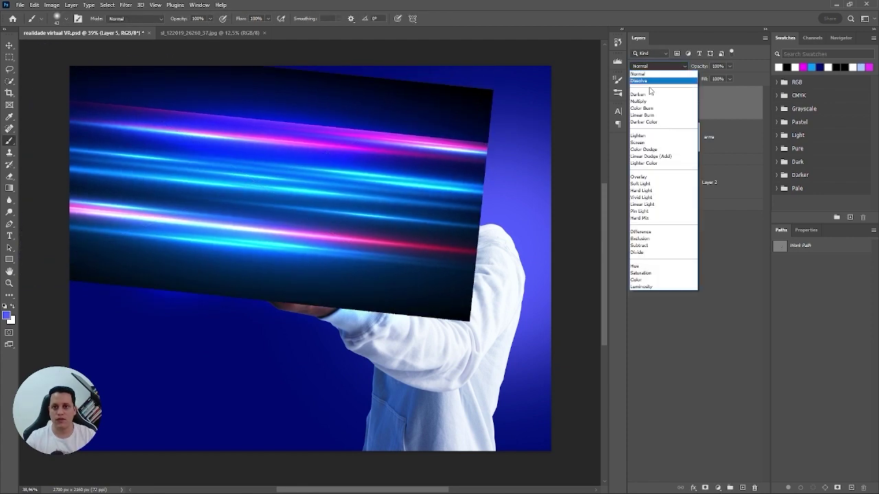
left_click(643, 143)
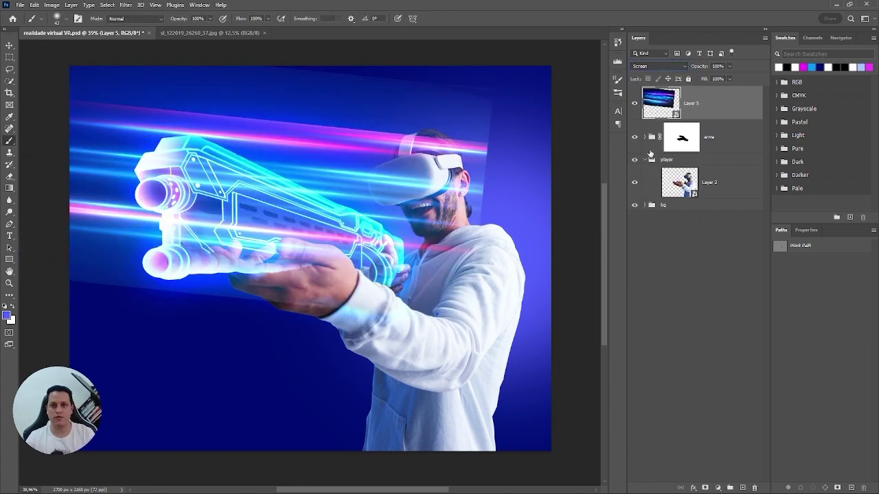
Step: Distort the light streaks in perspective so they widen away from the man, and shift them over the gun
key("ctrl+t")
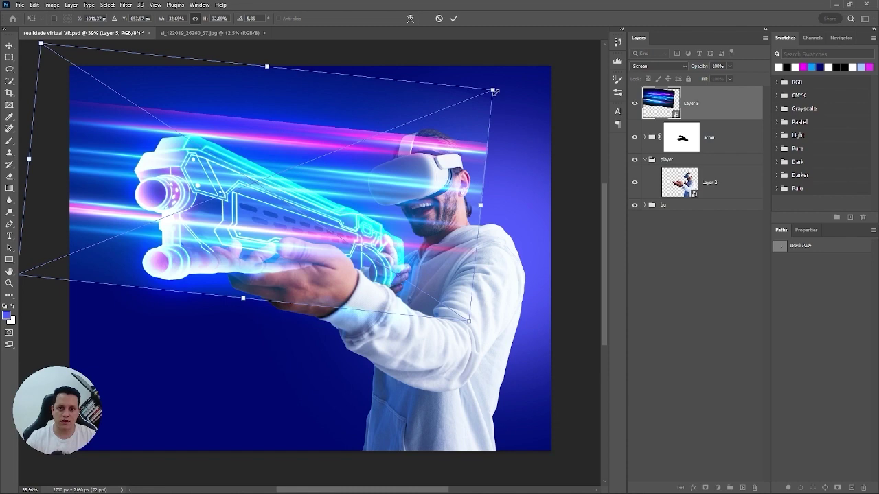
left_click_drag(489, 91, 467, 124)
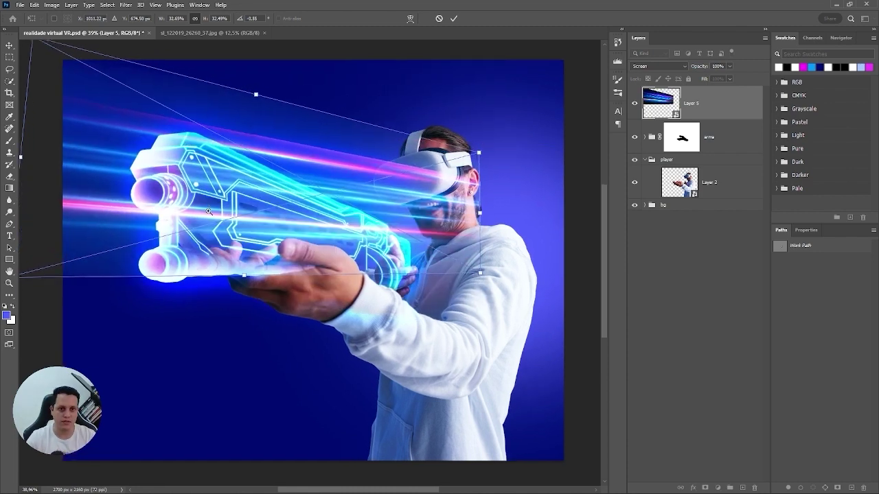
scroll(247, 206, "down", 5)
left_click_drag(137, 201, 117, 268)
left_click_drag(136, 118, 117, 105)
key("Return")
mouse_move(300, 191)
left_mouse_down()
mouse_move(278, 148)
mouse_move(265, 178)
left_mouse_up()
Step: Rotate the light streaks to about 22° and reposition them so a bright streak lines up with the upper barrel's muzzle
key("ctrl+t")
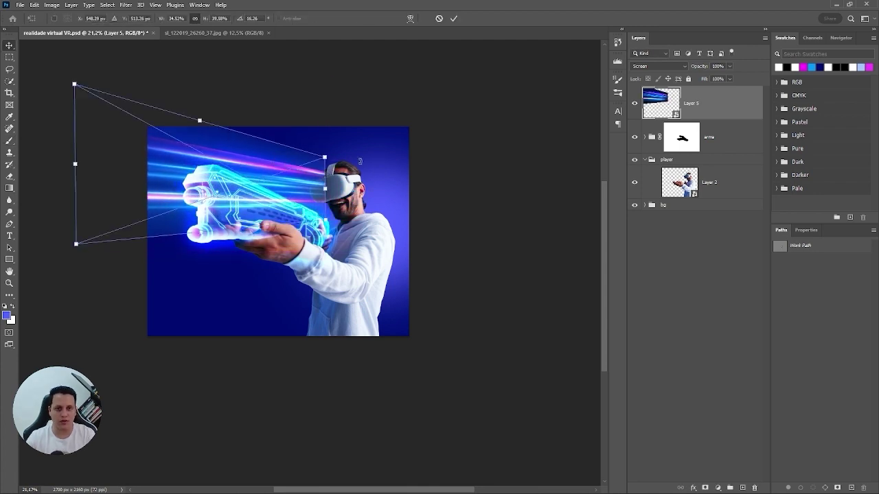
left_click_drag(356, 144, 370, 163)
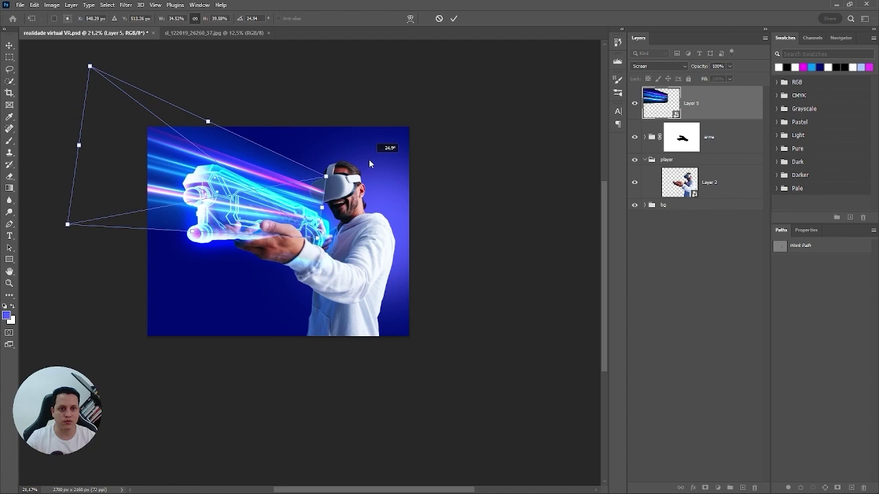
left_click_drag(192, 189, 277, 191)
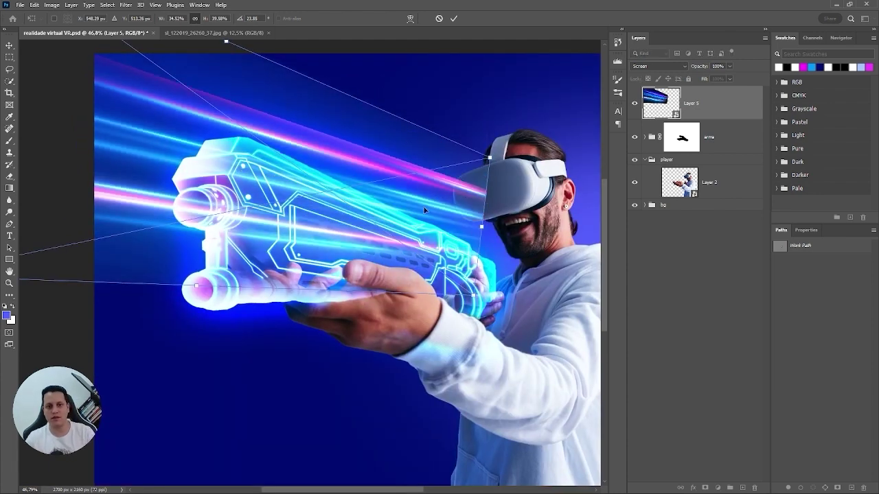
mouse_move(508, 149)
left_mouse_down()
mouse_move(519, 159)
mouse_move(515, 138)
left_mouse_up()
left_click_drag(451, 199, 449, 204)
key("Return")
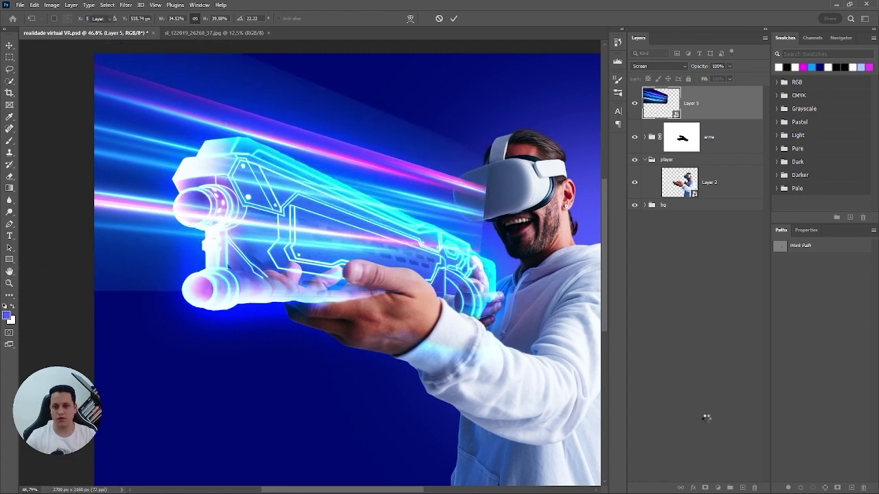
Step: Add an inverted black mask to the light-streak layer and paint it to reveal only the beam leaving the upper barrel's muzzle
left_click(704, 488)
key("ctrl+i")
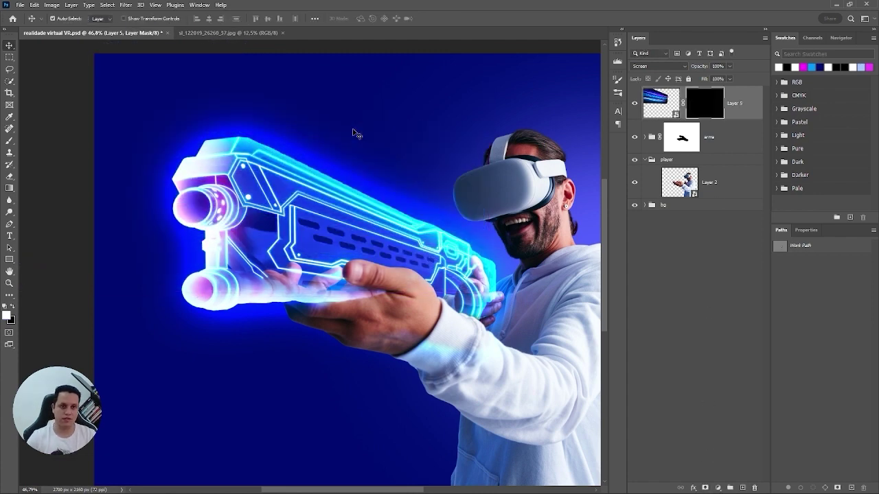
key("b")
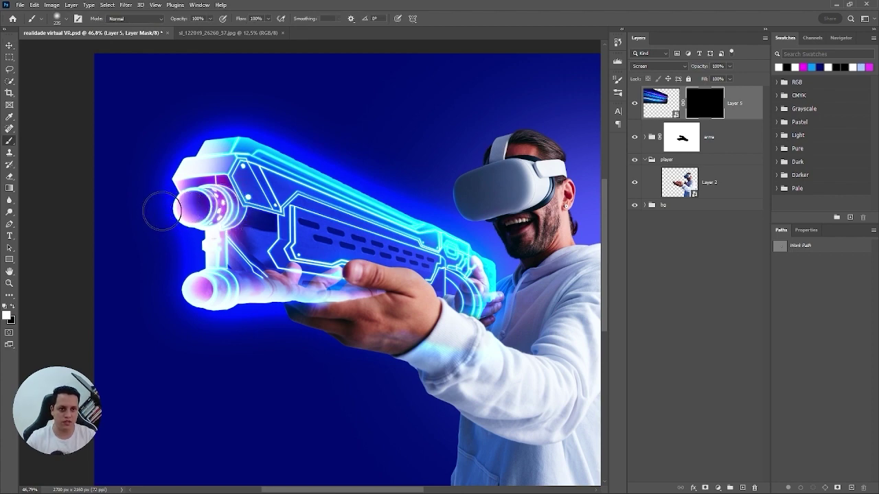
mouse_move(209, 199)
left_mouse_down()
mouse_move(165, 208)
mouse_move(62, 184)
left_mouse_up()
key("x")
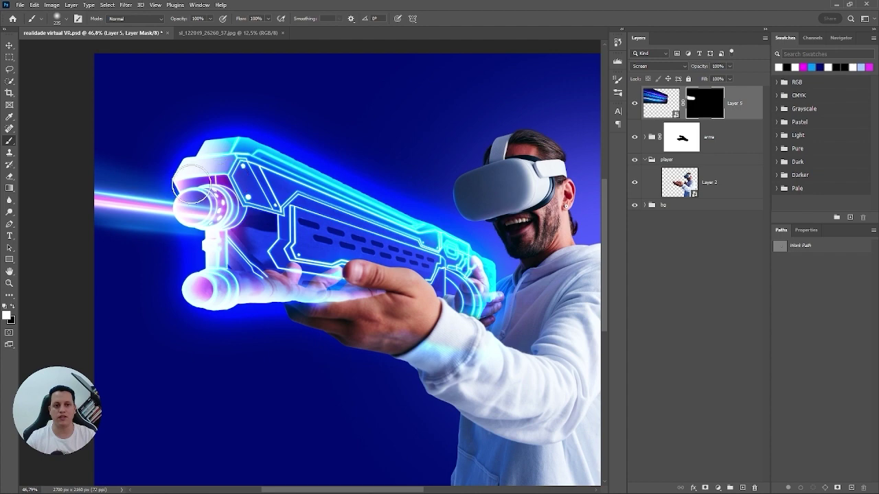
left_click_drag(138, 182, 110, 180)
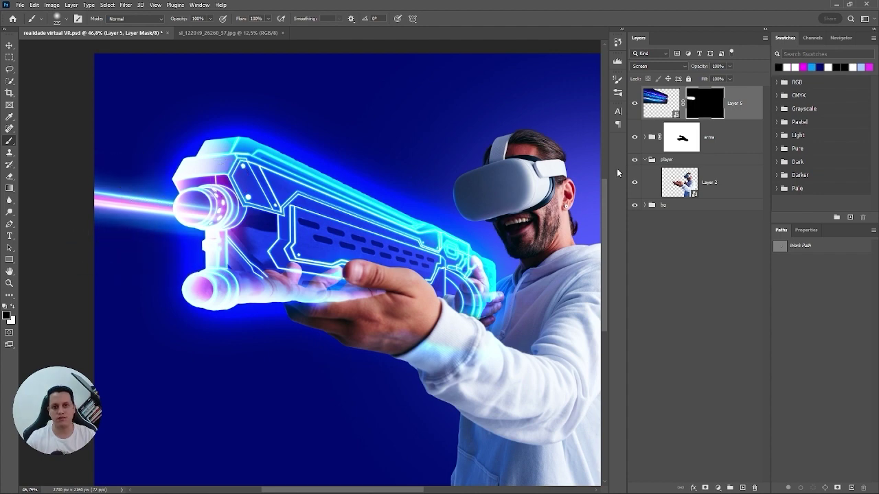
Step: Duplicate the light-beam layer, raise the copy slightly above the original at the upper muzzle, and rotate it about 4.6°
left_click(657, 110)
key("ctrl+j")
key("ctrl+t")
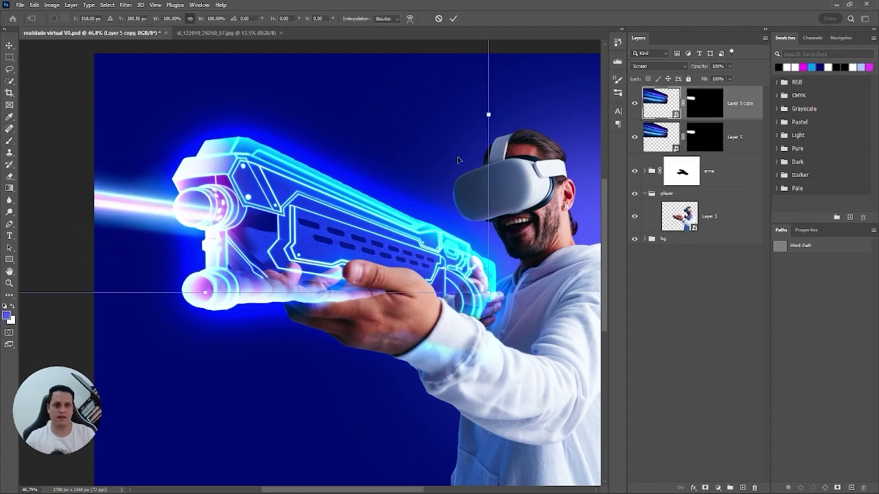
left_click_drag(267, 188, 267, 169)
left_click_drag(524, 107, 526, 127)
left_click_drag(393, 136, 397, 143)
key("shift+Right")
key("shift+Right")
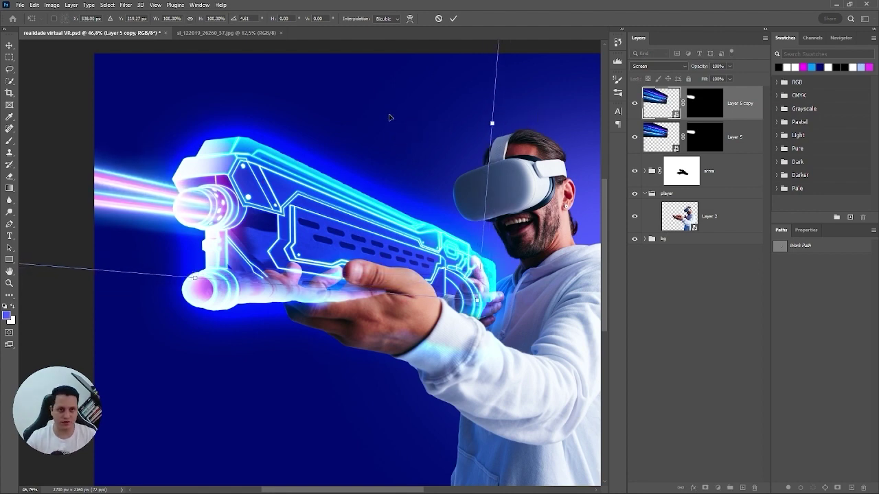
key("Return")
Step: Group the two light-beam layers and name the group "tiros 01"
scroll(390, 113, "down", 3)
left_click(659, 140, "shift")
key("ctrl+g")
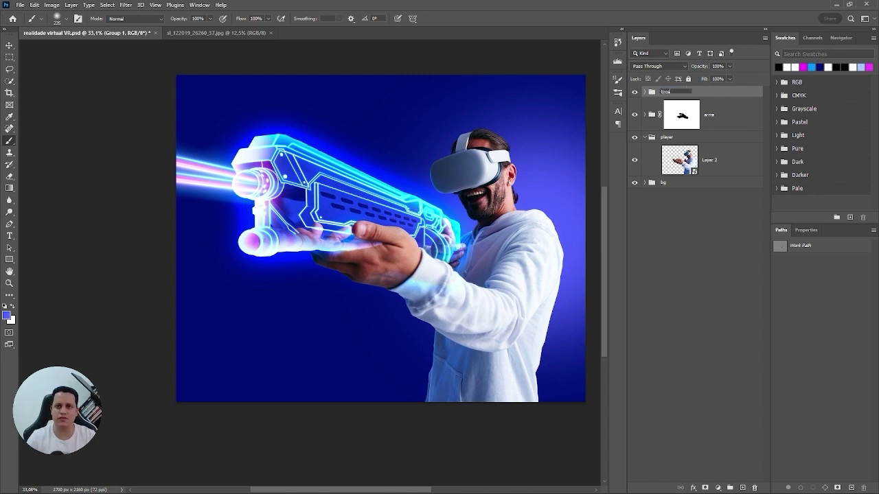
type("tiros 01")
key("Return")
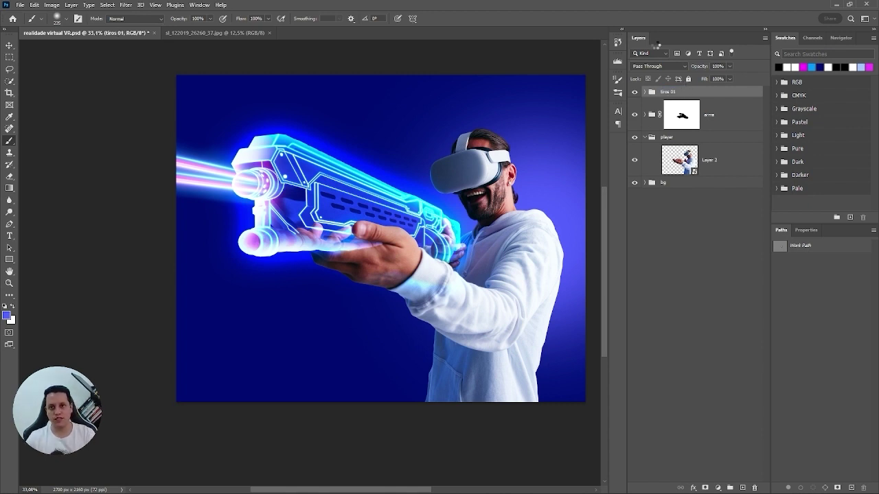
Step: Duplicate the tiros 01 group, move the copy to the lower barrel's muzzle, and rotate it to about -8°
key("ctrl+j")
key("ctrl+t")
left_click_drag(298, 121, 294, 180)
left_click_drag(481, 103, 464, 63)
left_click_drag(493, 112, 494, 114)
left_click_drag(366, 168, 358, 165)
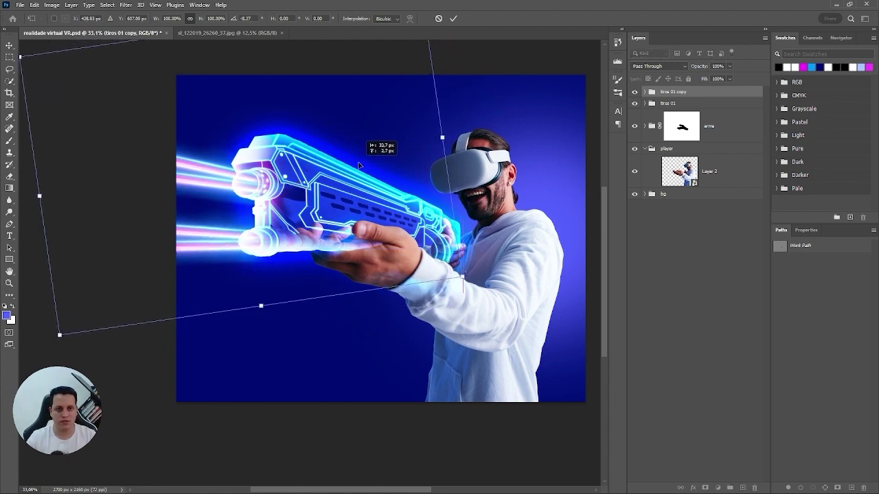
left_click_drag(501, 110, 500, 103)
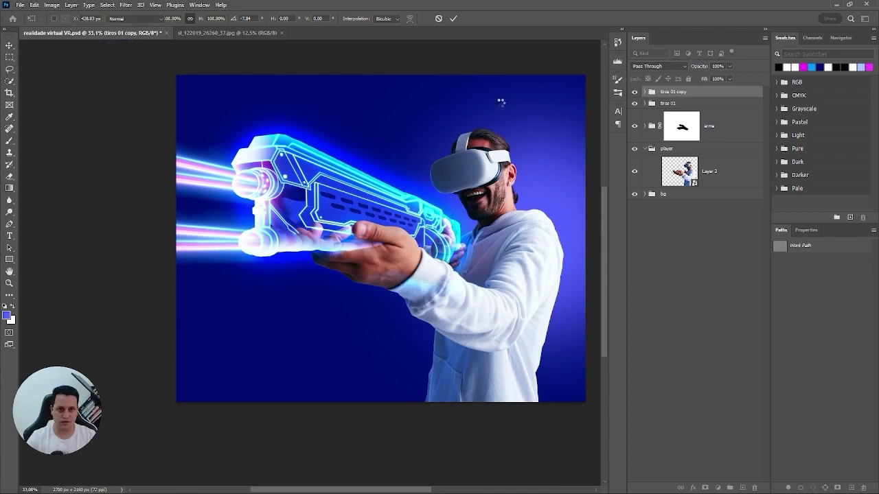
key("Return")
scroll(501, 104, "up", 1)
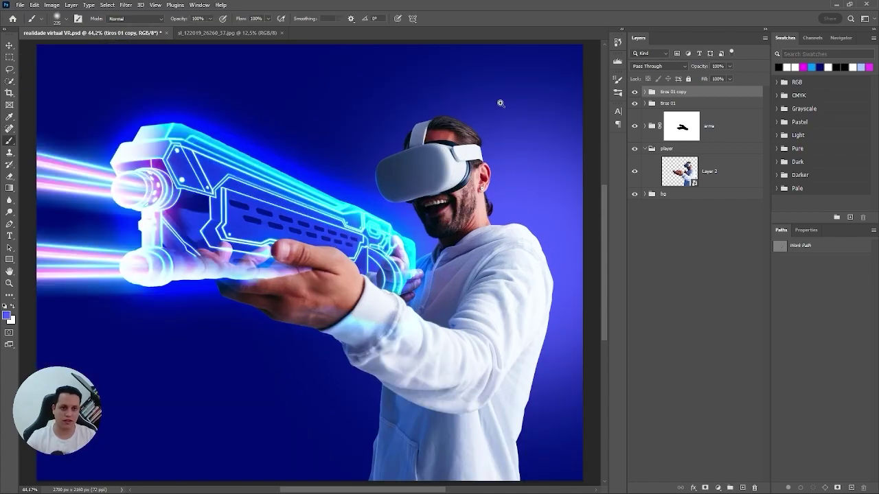
scroll(200, 210, "down", 1)
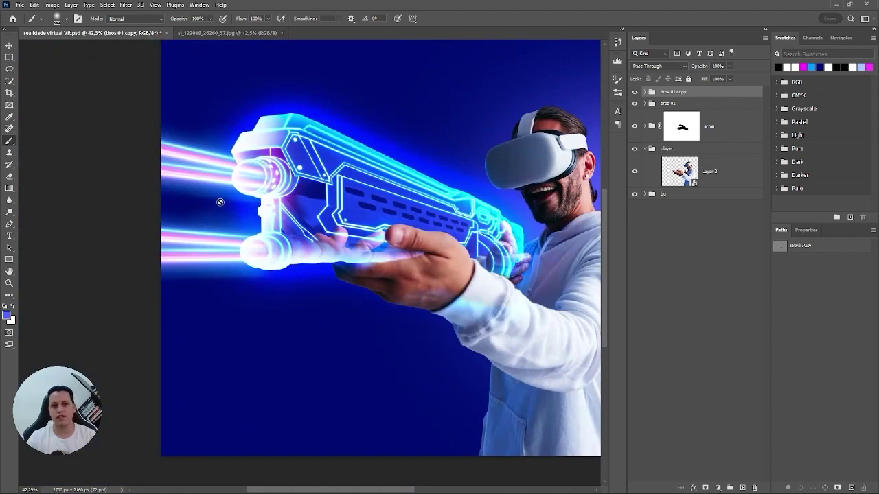
scroll(312, 205, "up", 1)
Step: Duplicate the top beam layer in the copied group, fill its mask with white, and rotate the streaks about 5° along the gun
left_click(644, 93)
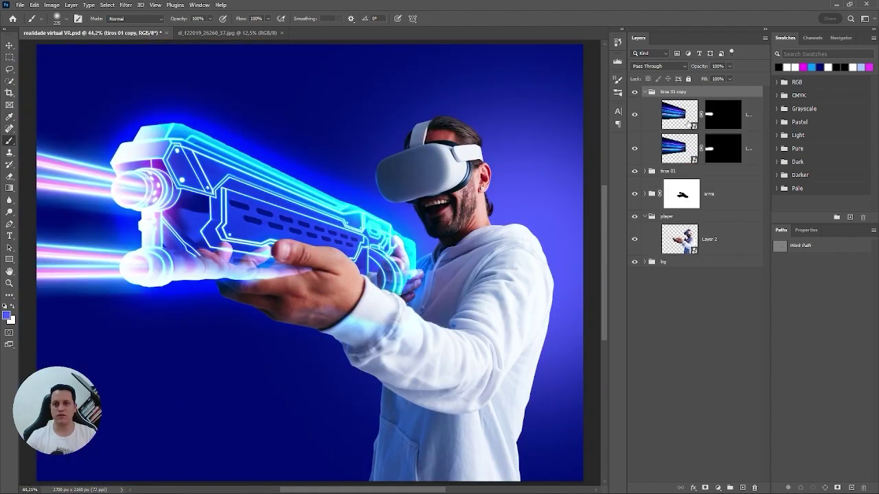
left_click(698, 114)
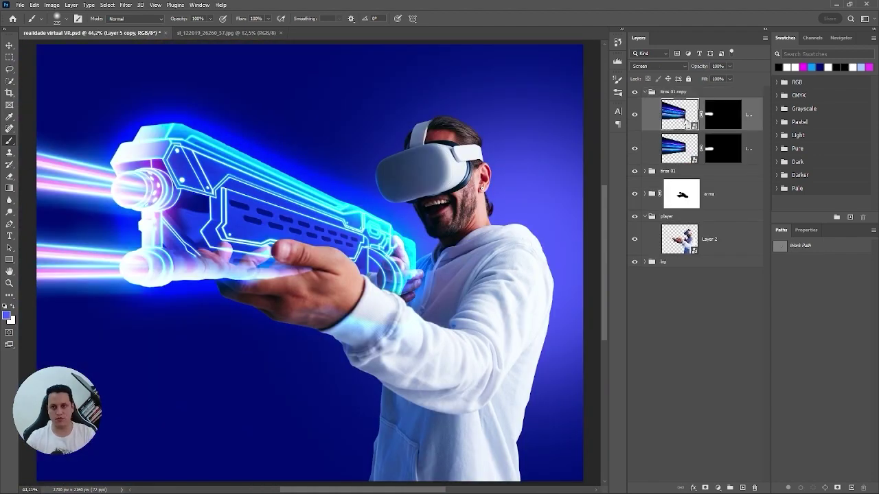
key("ctrl+j")
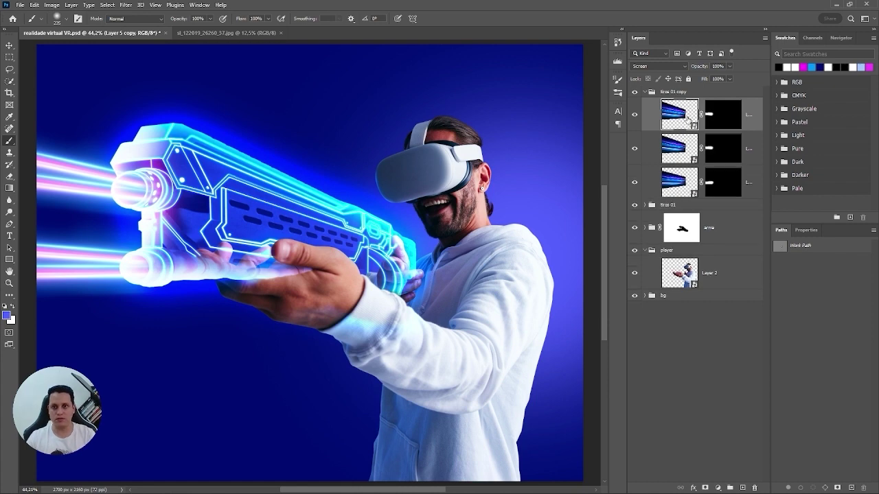
left_click(718, 119)
key("alt+BackSpace")
key("ctrl+t")
left_click_drag(516, 195, 548, 135)
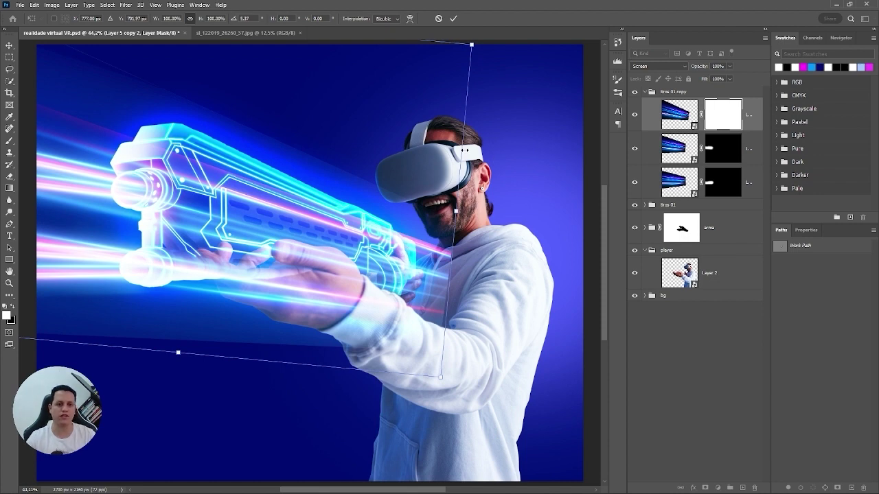
key("Return")
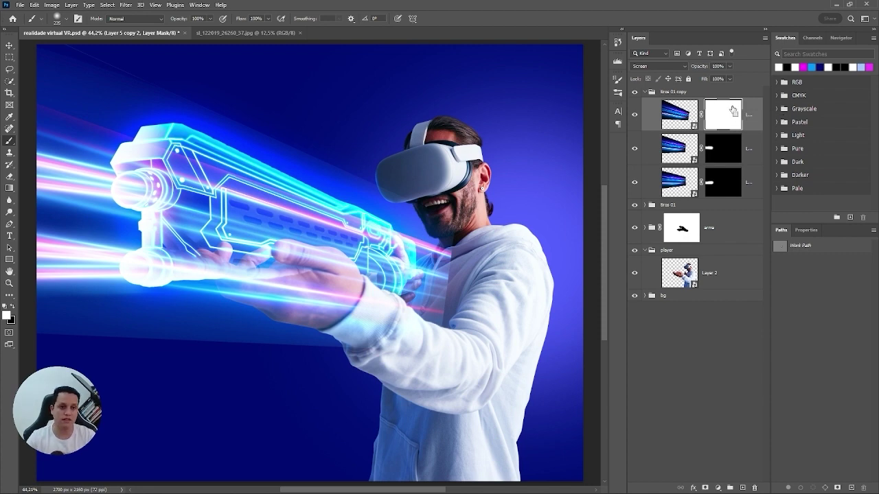
Step: Invert the new streak layer's mask and paint with a larger brush to reveal the streaks only along the gun's body
key("ctrl+i")
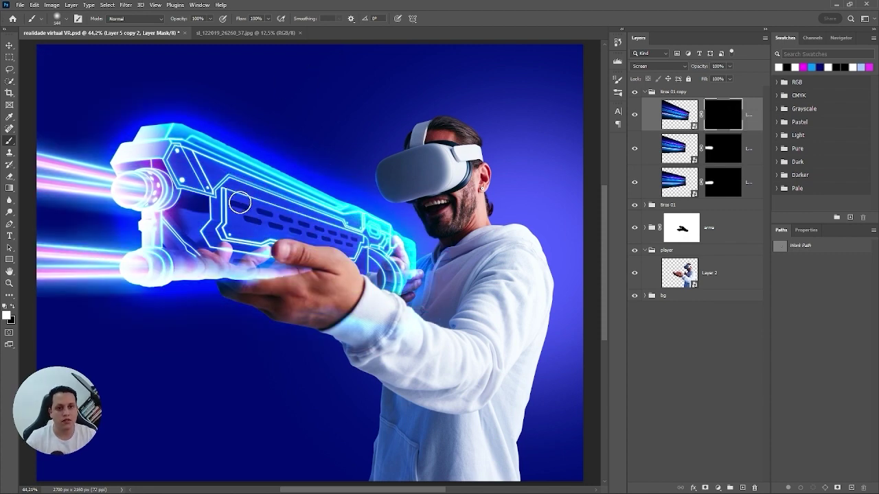
key("bracketright")
key("bracketright")
key("bracketright")
key("bracketright")
key("bracketright")
left_click_drag(242, 203, 275, 207)
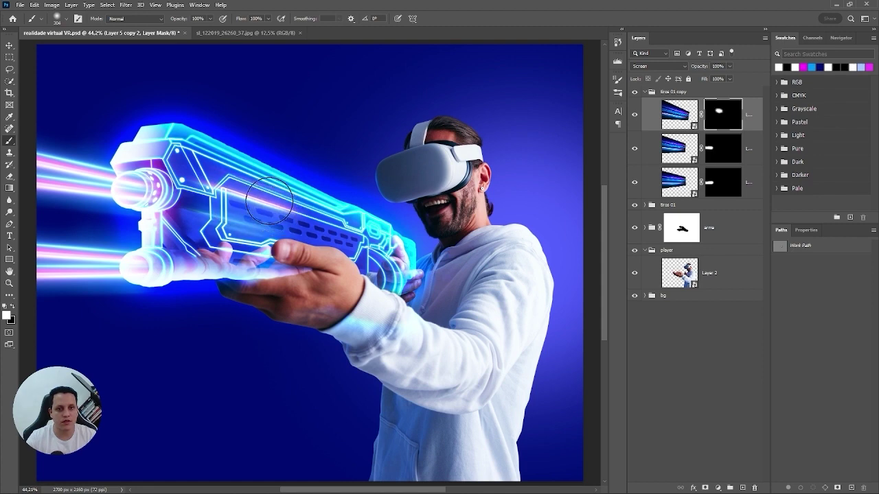
left_click_drag(209, 190, 374, 240)
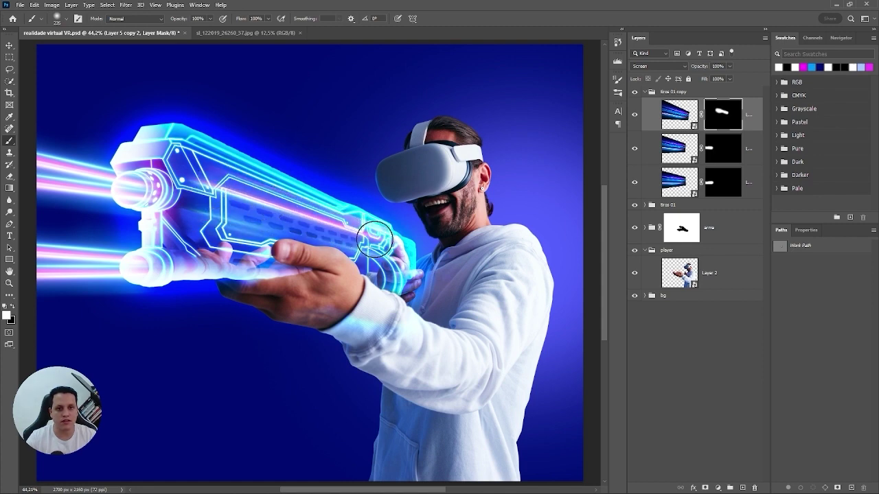
left_click_drag(203, 192, 177, 182)
mouse_move(225, 240)
left_mouse_down()
mouse_move(179, 211)
mouse_move(213, 230)
mouse_move(281, 230)
mouse_move(313, 251)
mouse_move(366, 255)
mouse_move(292, 253)
mouse_move(289, 263)
left_mouse_up()
key("x")
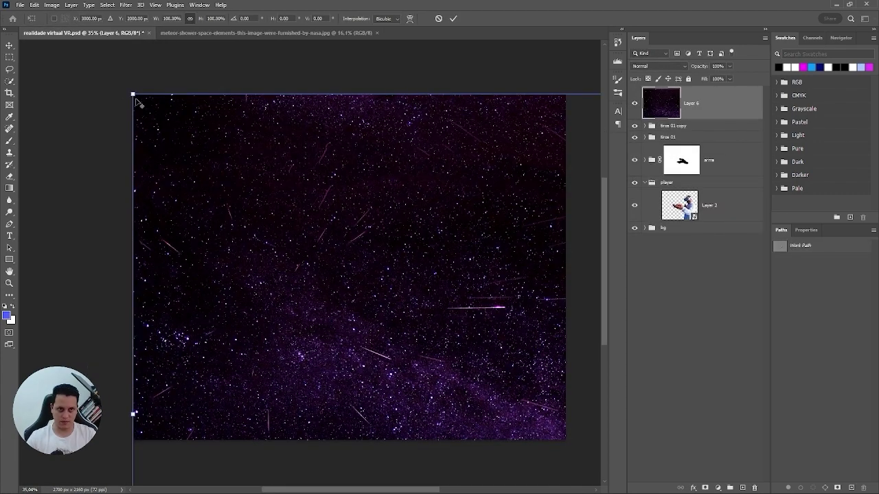
Step: Flip the starfield image horizontally, scale it to about 43%, tilt it over the gun, and set its blend mode to Screen
left_click_drag(134, 95, 373, 255)
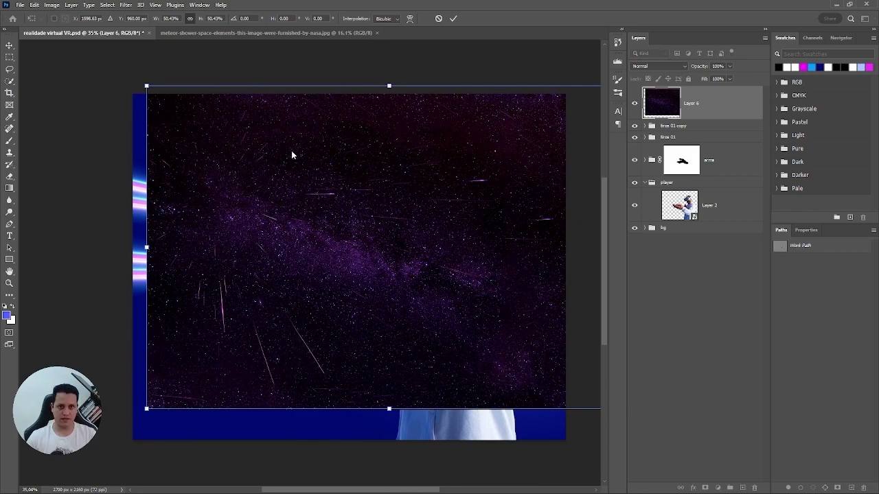
right_click(291, 153)
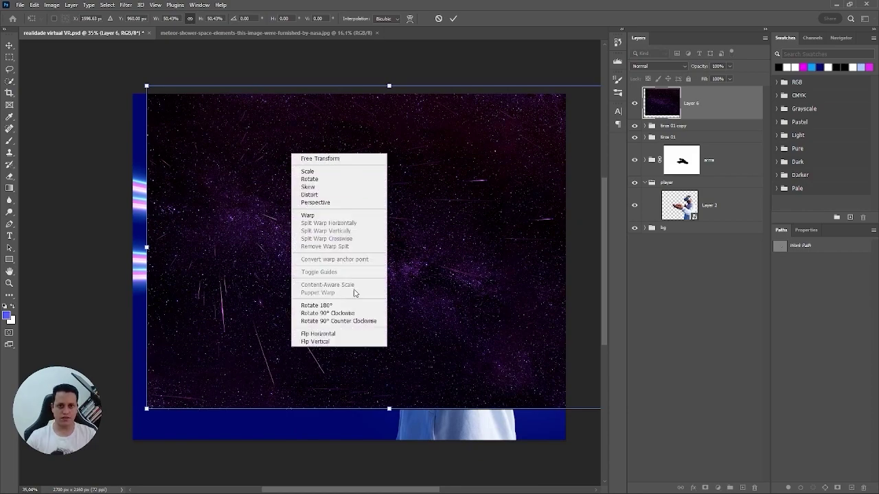
left_click(325, 334)
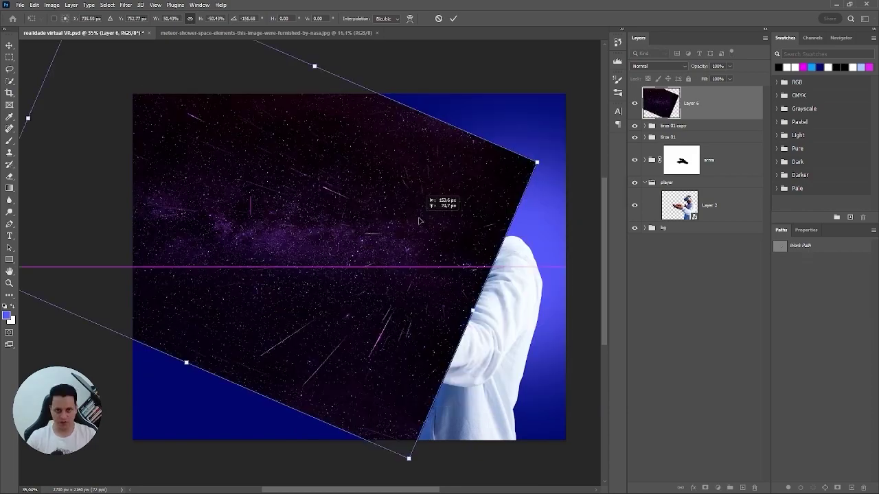
left_click_drag(420, 220, 420, 225)
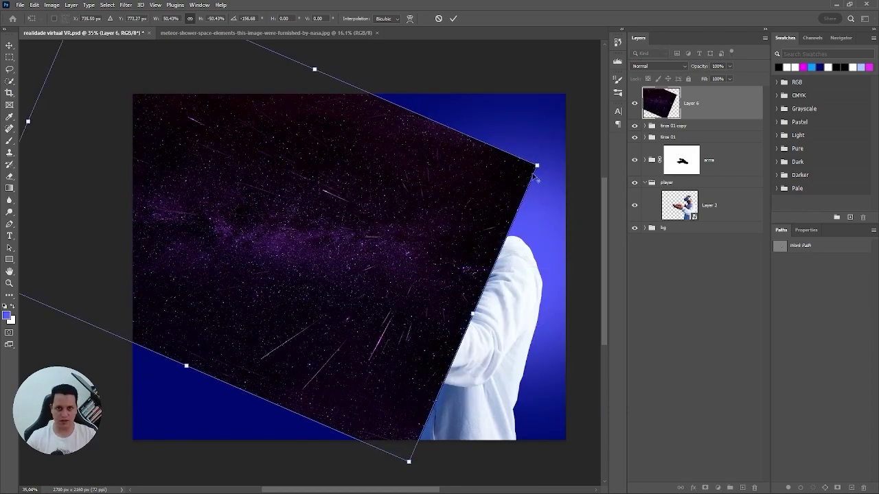
left_click_drag(529, 171, 471, 196)
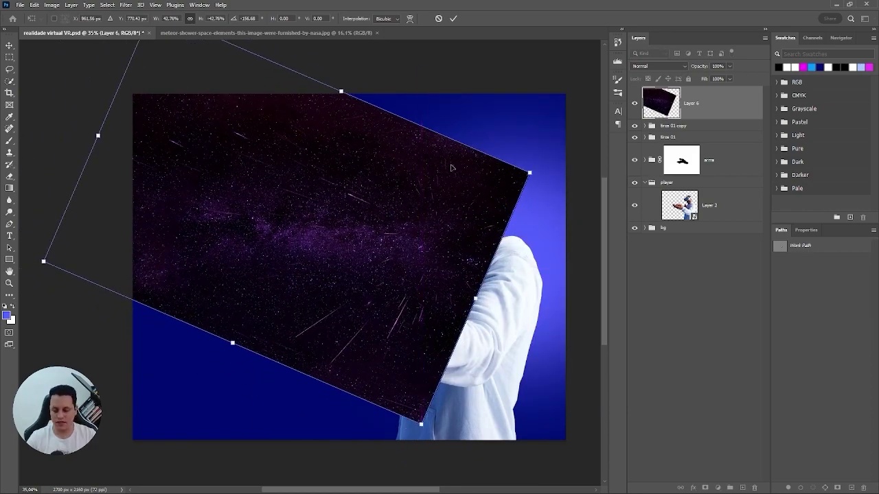
key("Return")
left_click(658, 66)
left_click(645, 144)
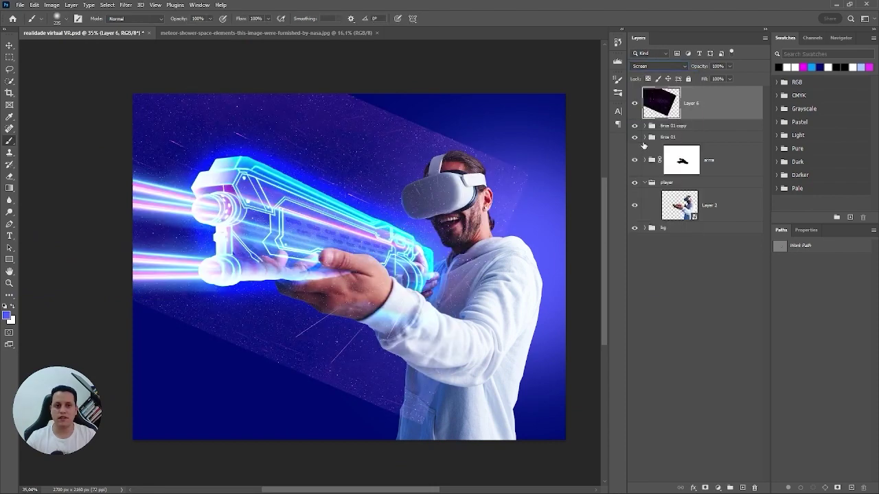
Step: Rotate the starfield about -5° and shift it slightly away from the man so it covers the gun
key("ctrl+t")
left_click_drag(554, 125, 546, 101)
left_click_drag(479, 167, 463, 169)
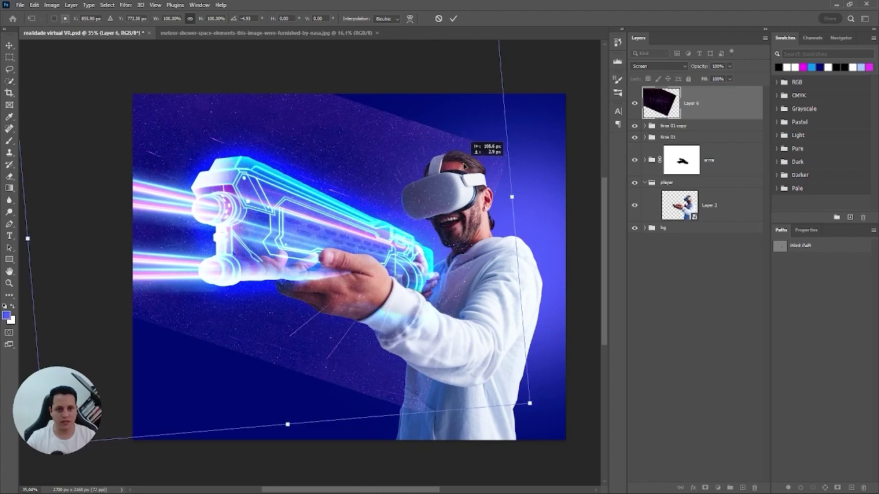
key("Return")
key("b")
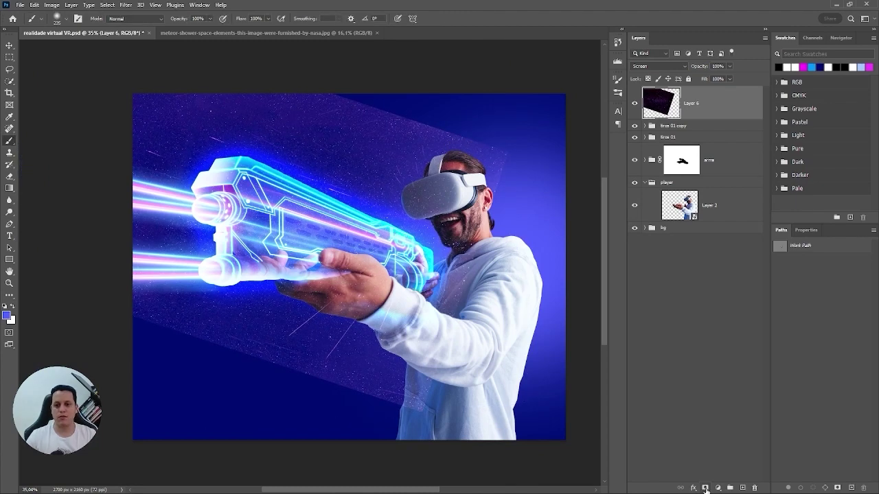
Step: Add a black mask to the starfield layer and paint in white to reveal the stars over the gun and its light beams
left_click(705, 488, "alt")
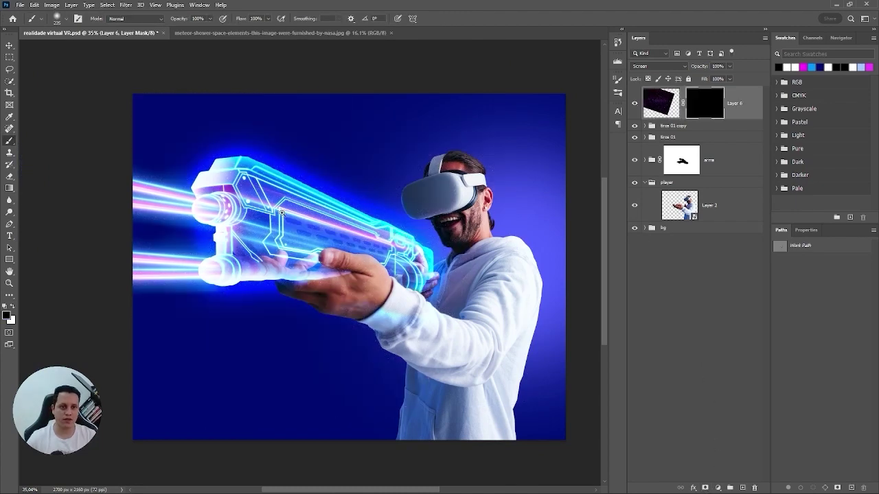
key("x")
scroll(275, 209, "up", 3)
mouse_move(271, 219)
left_mouse_down()
mouse_move(237, 175)
mouse_move(192, 159)
mouse_move(227, 154)
left_mouse_up()
right_click(211, 154, "alt")
mouse_move(164, 169)
left_mouse_down()
mouse_move(160, 160)
mouse_move(247, 118)
mouse_move(475, 259)
mouse_move(514, 257)
mouse_move(559, 272)
left_mouse_up()
left_click_drag(595, 299, 491, 224)
mouse_move(520, 258)
left_mouse_down()
mouse_move(531, 273)
mouse_move(498, 278)
mouse_move(560, 284)
mouse_move(499, 228)
mouse_move(196, 180)
mouse_move(251, 165)
left_mouse_up()
left_click_drag(167, 241, 317, 183)
right_click(318, 182, "alt")
mouse_move(371, 196)
left_mouse_down()
mouse_move(281, 220)
mouse_move(397, 218)
left_mouse_up()
left_click_drag(384, 213, 95, 198)
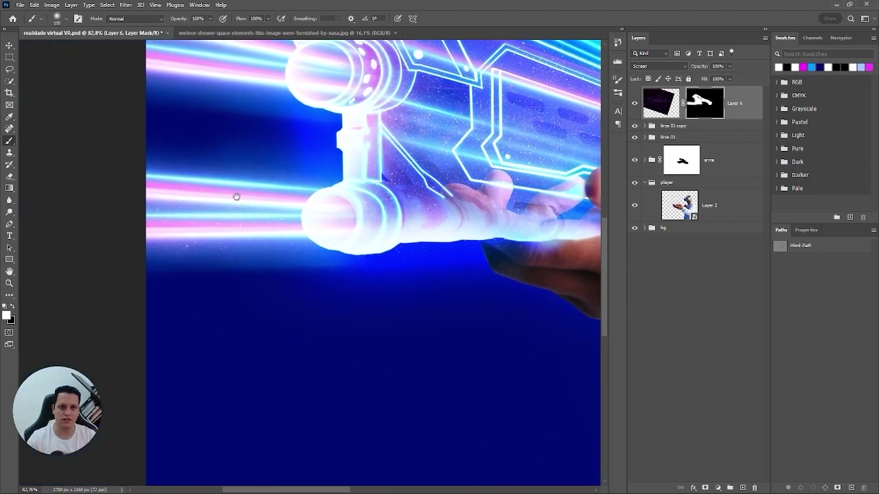
left_click_drag(306, 97, 364, 160)
left_click_drag(431, 117, 224, 154)
left_click_drag(278, 93, 206, 96)
left_click_drag(424, 110, 505, 130)
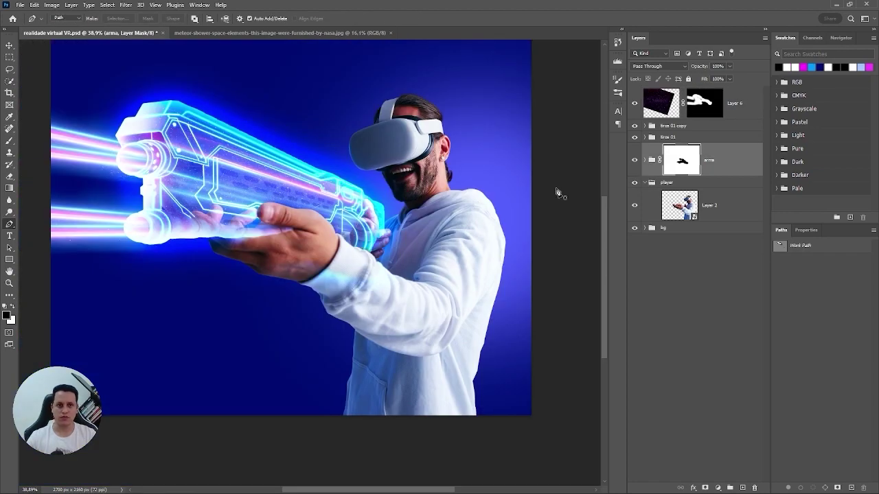
Step: Close the meteor-shower image and open 3430013.jpg
key("ctrl+Tab")
key("ctrl+w")
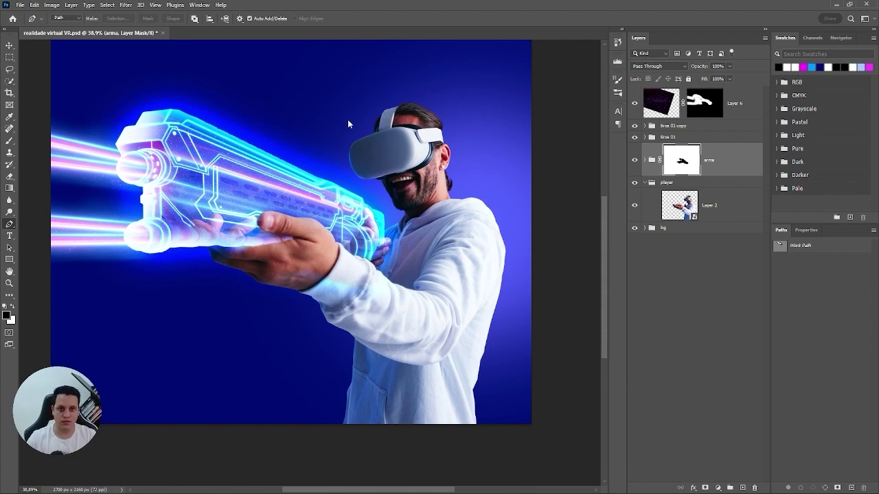
key("ctrl+o")
left_click(183, 84)
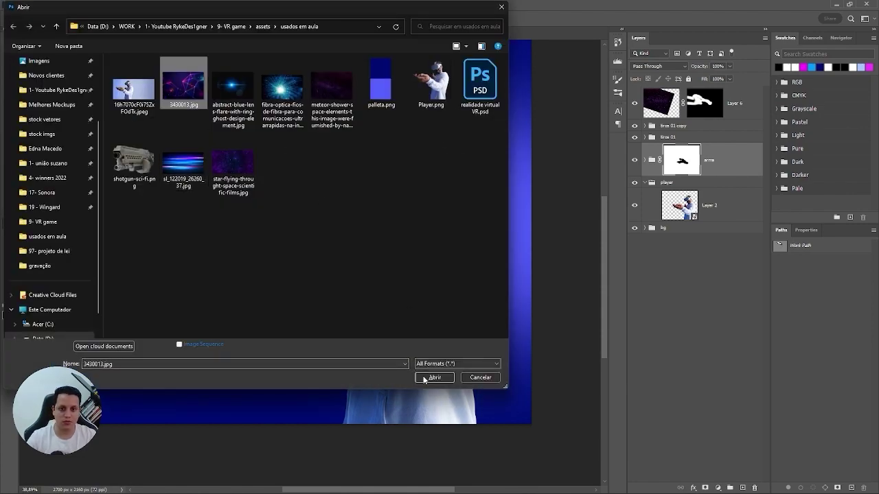
left_click(433, 378)
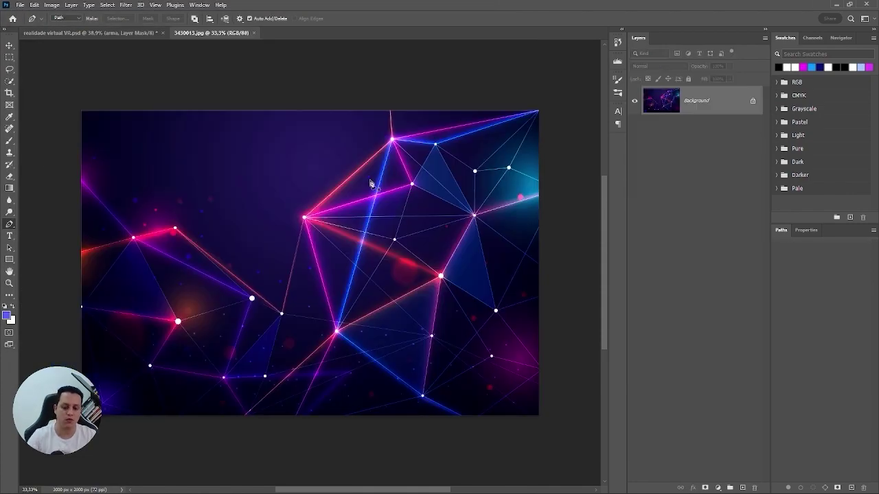
Step: Copy the entire neon network image and paste it above Layer 4 in the composite's bg group
key("ctrl+a")
left_click(130, 32)
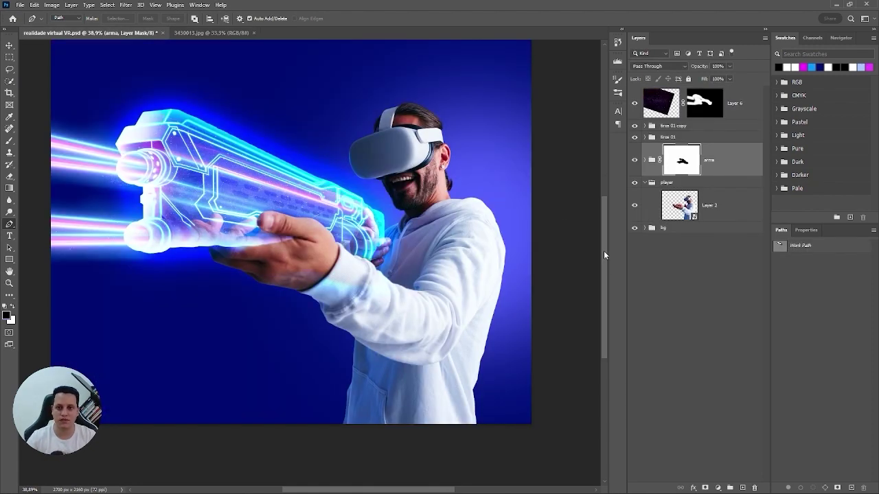
left_click(643, 228)
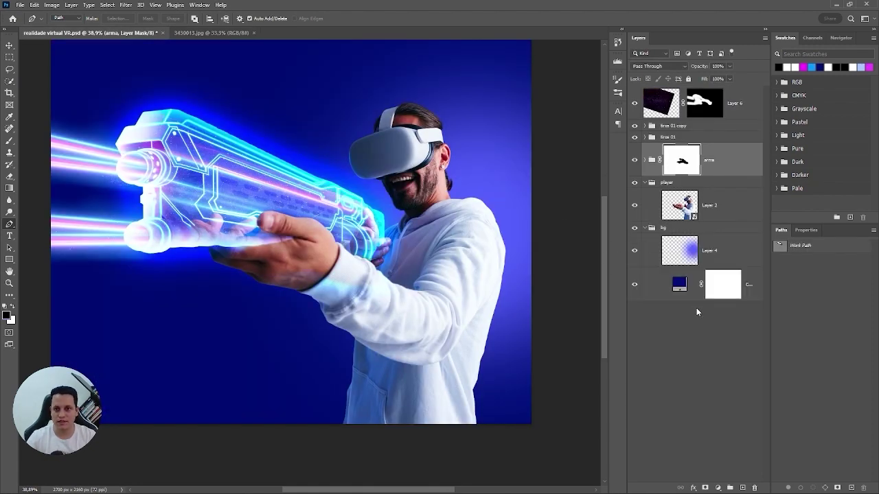
left_click(681, 256)
key("ctrl+v")
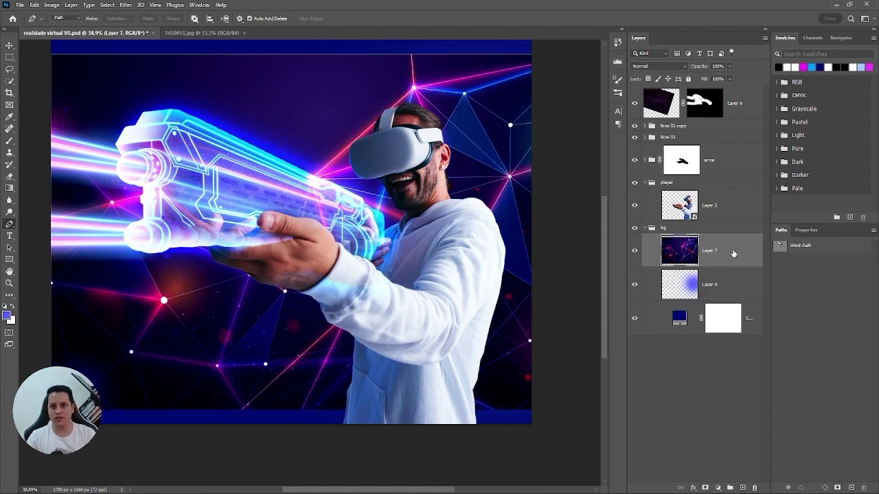
Step: Scale down the neon network image, tilt it along the gun's angle, and position it behind the gun
key("ctrl+t")
left_click_drag(51, 53, 199, 152)
left_click_drag(445, 141, 470, 184)
left_click_drag(420, 225, 282, 178)
left_click_drag(410, 158, 405, 149)
left_click_drag(295, 327, 322, 320)
key("Return")
Step: Add a black mask to the neon network layer and paint in white to reveal the network inside the gun body
left_click(705, 488)
key("ctrl+i")
scroll(221, 159, "up", 3)
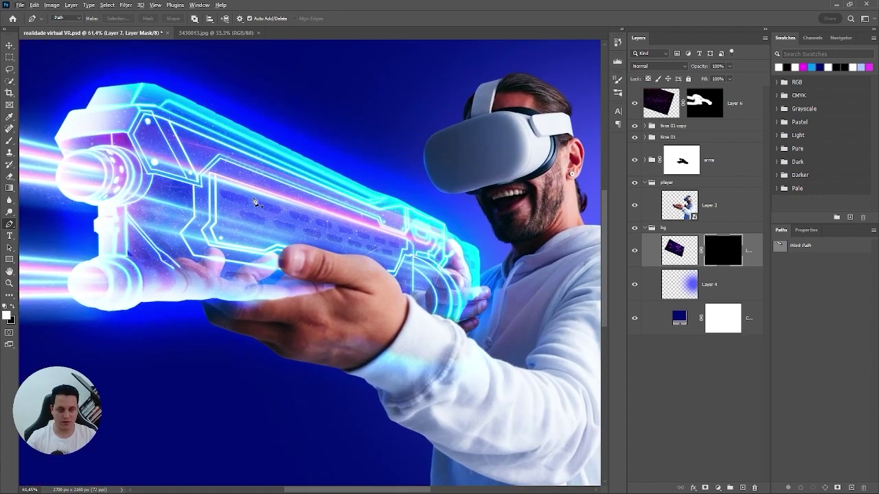
key("b")
left_click(254, 201)
mouse_move(218, 184)
left_mouse_down()
mouse_move(153, 155)
mouse_move(145, 142)
mouse_move(91, 140)
mouse_move(177, 151)
mouse_move(406, 265)
mouse_move(298, 222)
mouse_move(180, 232)
mouse_move(171, 248)
mouse_move(149, 248)
mouse_move(148, 206)
mouse_move(155, 204)
mouse_move(156, 217)
mouse_move(200, 242)
mouse_move(390, 242)
left_mouse_up()
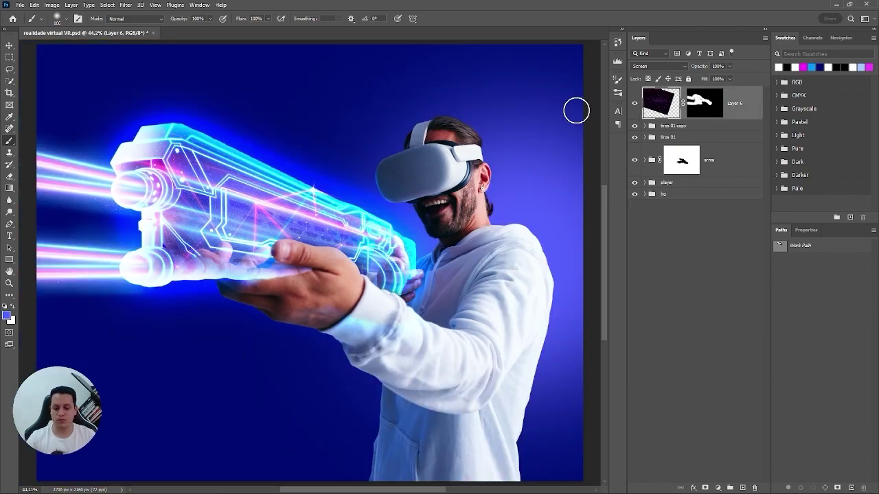
scroll(120, 199, "up", 5)
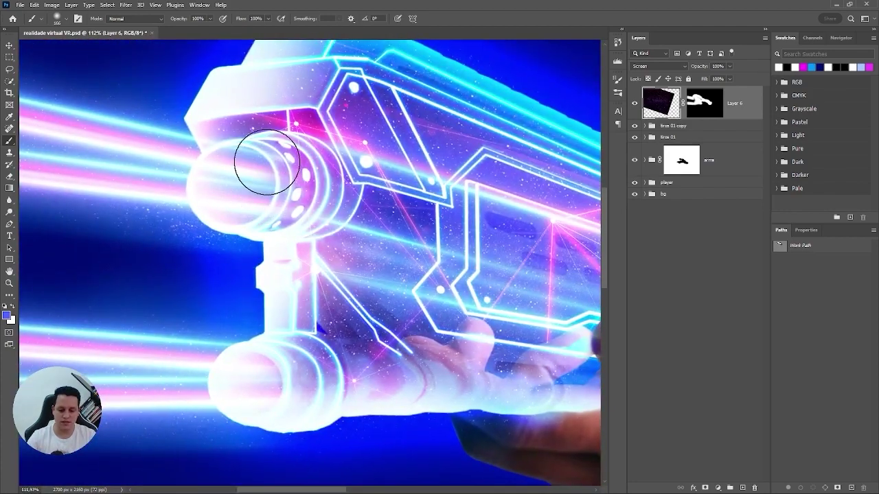
key("ctrl+0")
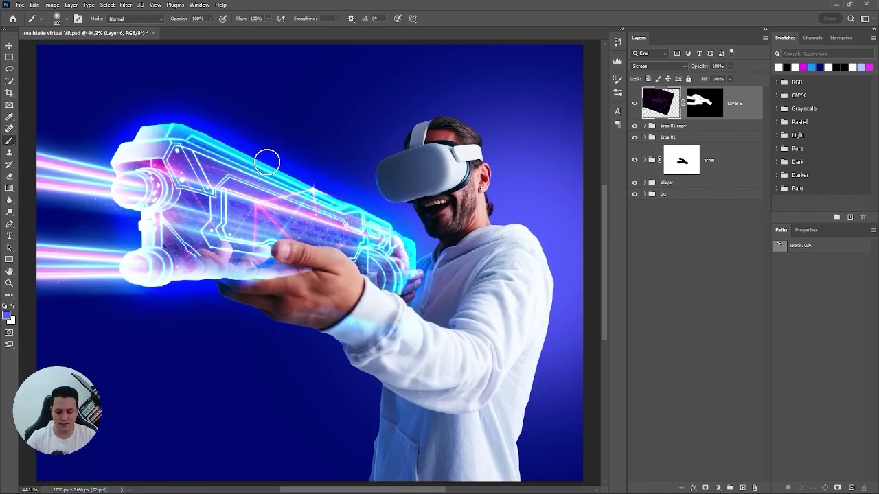
Step: Open abstract-blue-lens-flare-with-ring-ghost-design-element.jpg and paste the entire image into the composite above Layer 6
key("ctrl+o")
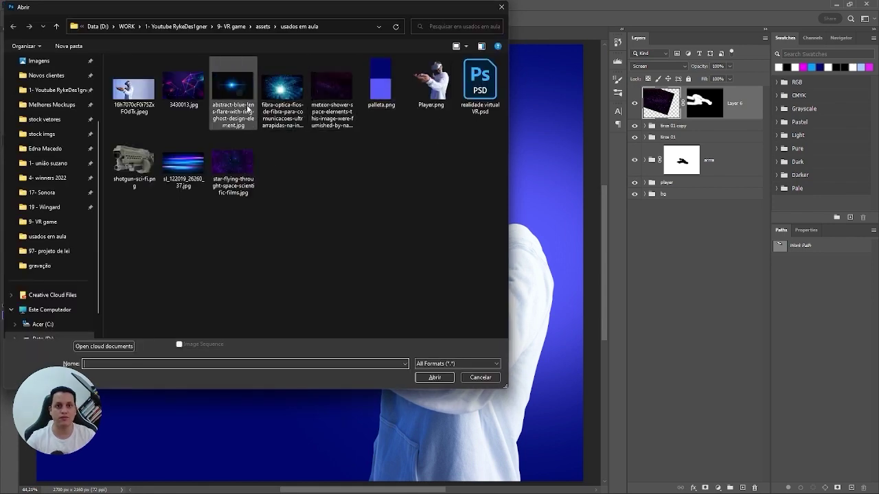
left_click(230, 89)
left_click(435, 378)
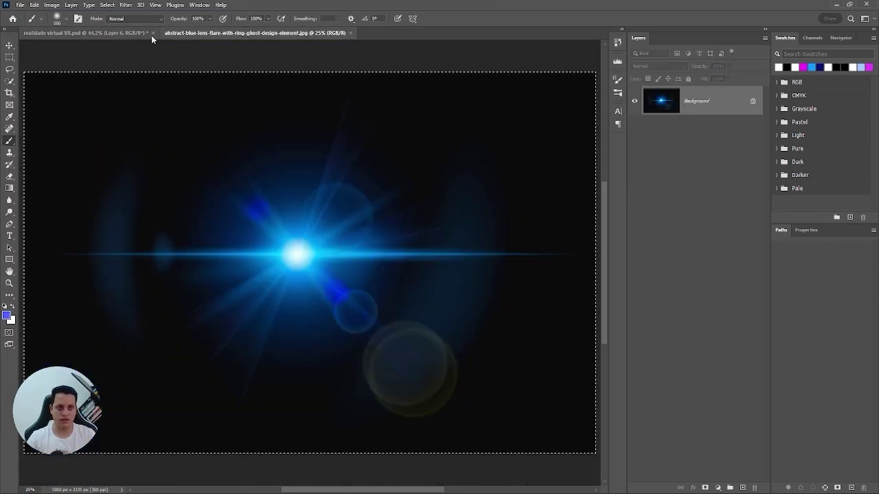
left_click(159, 35)
key("ctrl+v")
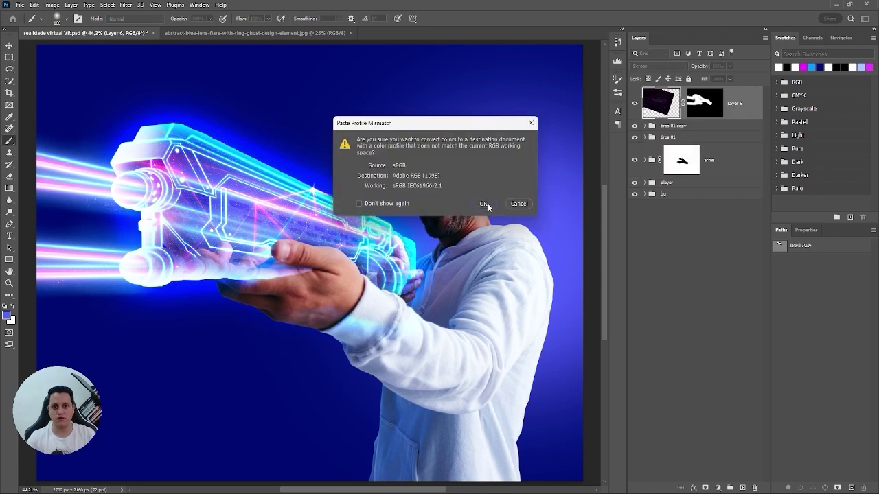
left_click(483, 204)
Step: Scale down the lens flare, center it on the gun's upper barrel, and set its blend mode to Screen
key("ctrl+t")
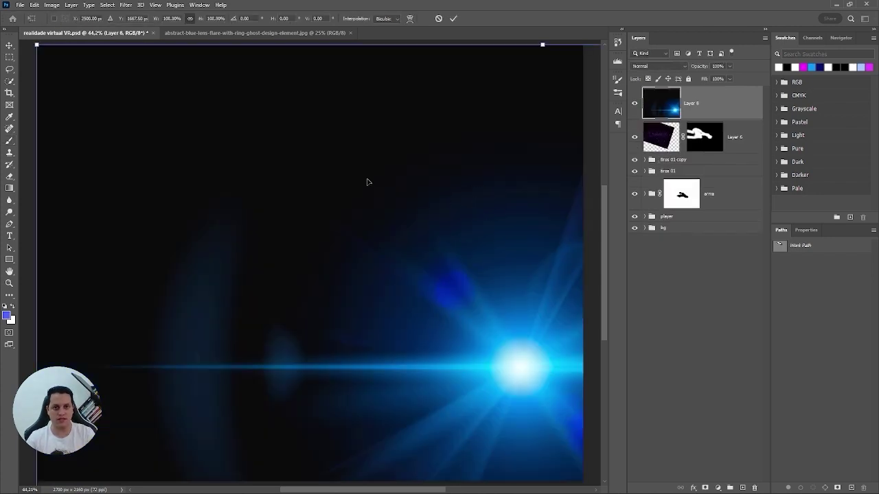
left_click_drag(35, 41, 320, 232)
left_click_drag(399, 318, 114, 146)
key("Return")
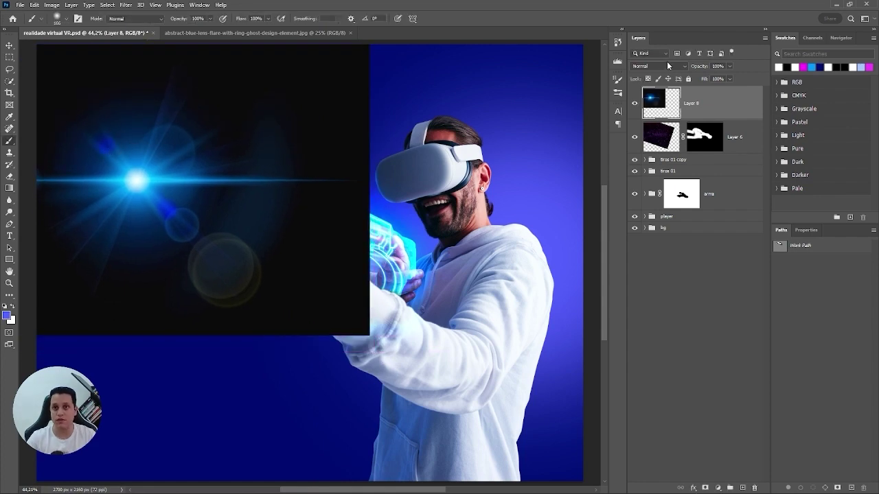
left_click(659, 66)
left_click(639, 142)
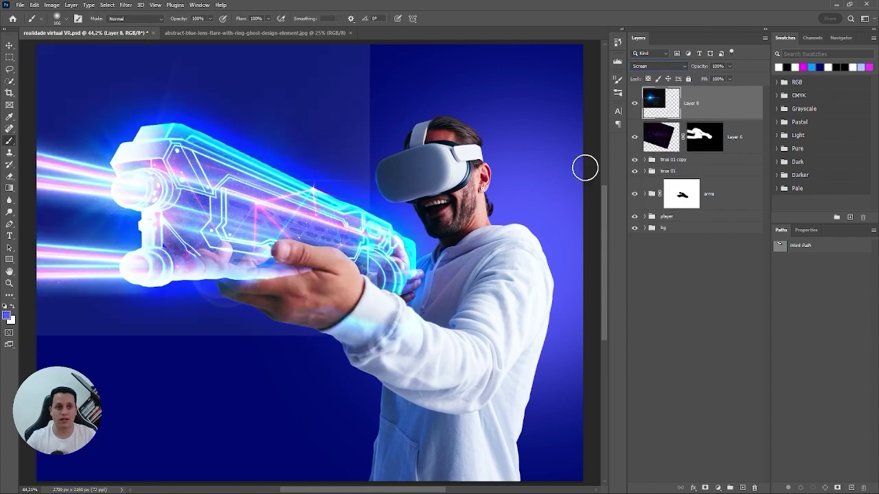
Step: Shift and slightly rotate the lens flare so its glow sits on the muzzle of the upper barrel
key("ctrl+t")
left_click_drag(251, 138, 265, 161)
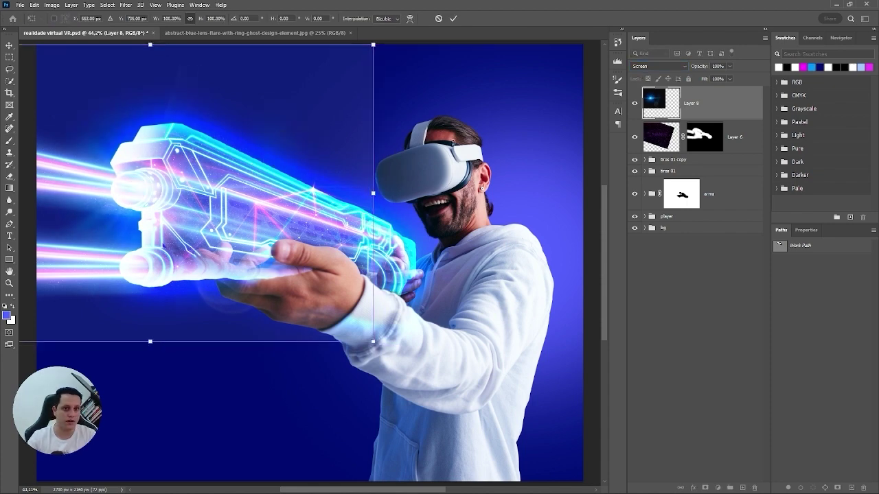
key("Return")
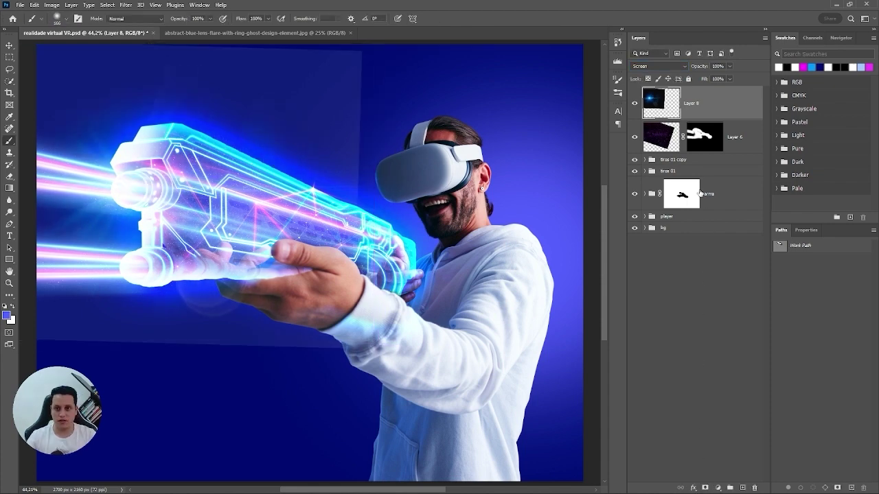
Step: Add a black mask to the lens flare layer and paint in white to reveal the glow around the upper muzzle
left_click(706, 488)
key("ctrl+i")
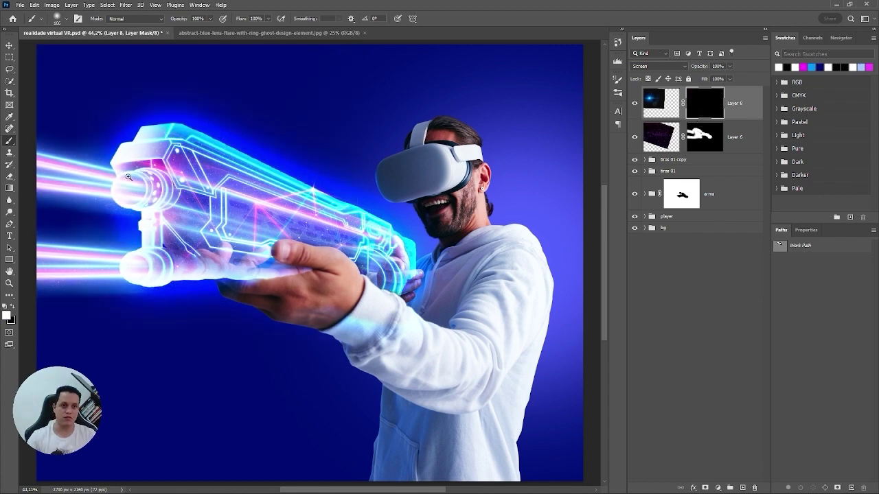
scroll(147, 182, "up", 1)
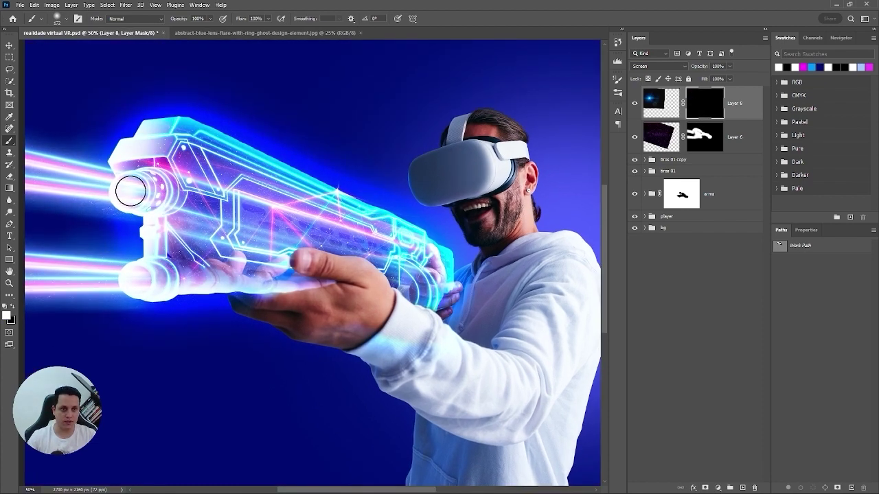
left_click_drag(139, 191, 165, 191)
left_click(121, 189)
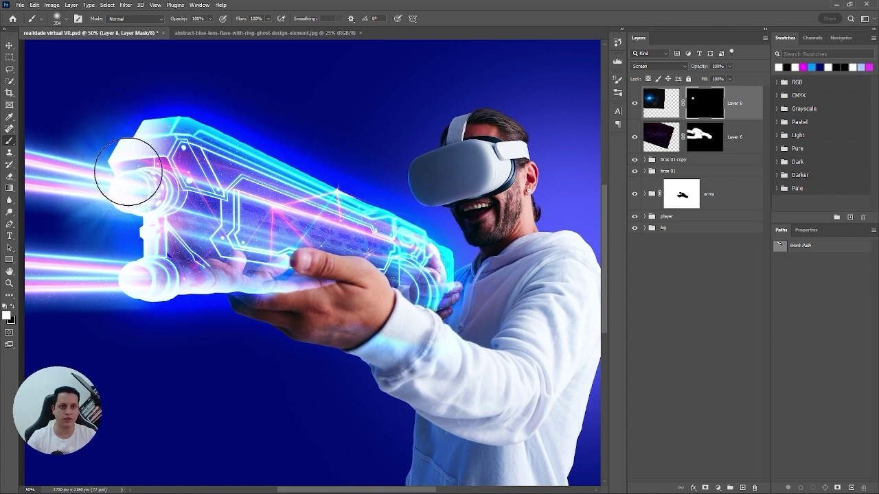
mouse_move(288, 172)
left_mouse_down()
mouse_move(231, 168)
mouse_move(291, 189)
left_mouse_up()
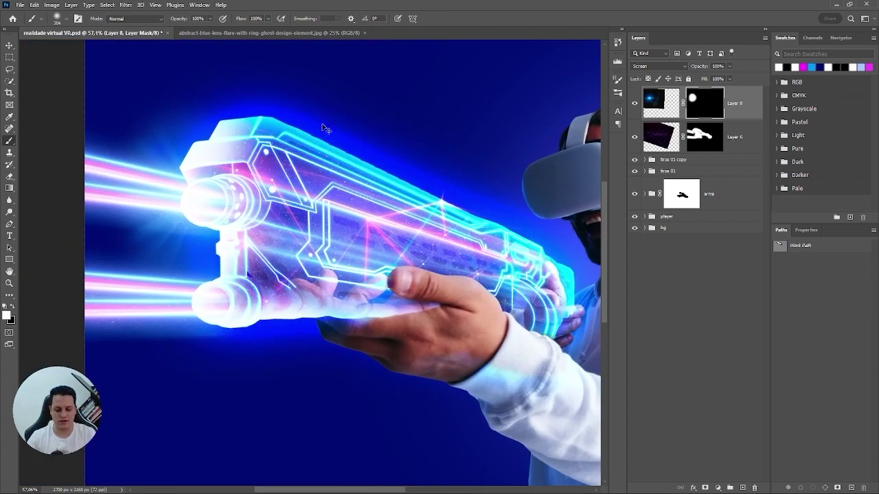
Step: Nudge the masked lens flare into alignment with the light beams at the upper muzzle
key("ctrl+t")
key("shift+Right")
key("shift+Right")
key("shift+Right")
key("shift+Right")
key("shift+Right")
key("shift+Left")
key("shift+Left")
key("shift+Down")
key("shift+Left")
key("shift+Left")
key("Return")
left_click_drag(353, 175, 336, 175)
Step: Enlarge the upper lens flare slightly and recenter it on the muzzle
key("ctrl+t")
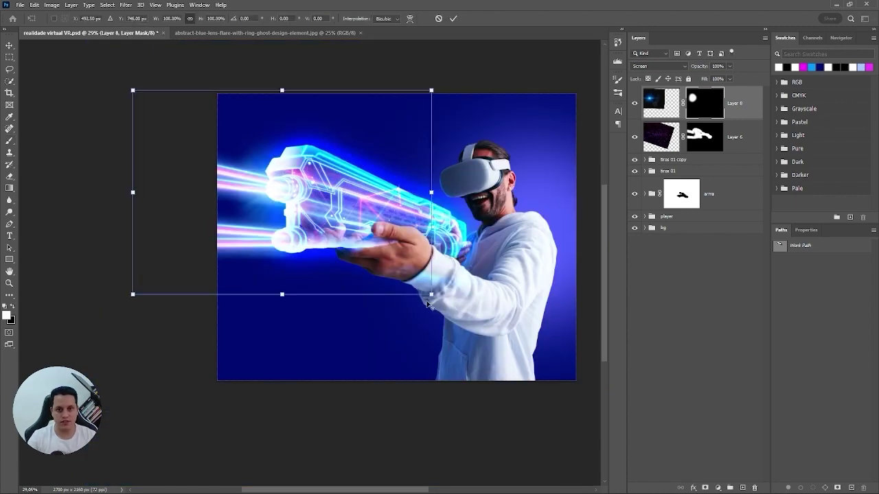
left_click_drag(431, 294, 450, 305)
left_click_drag(342, 180, 347, 190)
key("Return")
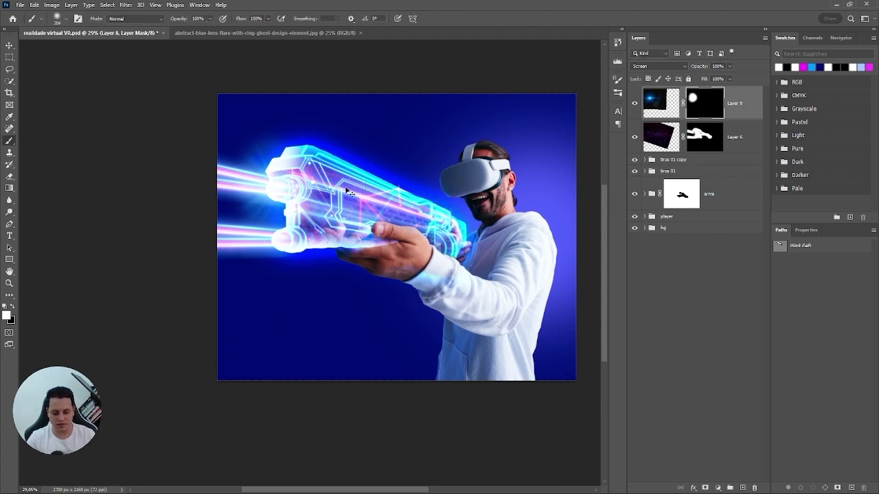
Step: Duplicate the lens flare layer, move the copy onto the lower barrel's muzzle, and scale it down
key("ctrl+j")
key("ctrl+t")
left_click_drag(290, 192, 290, 227)
left_click_drag(459, 129, 427, 151)
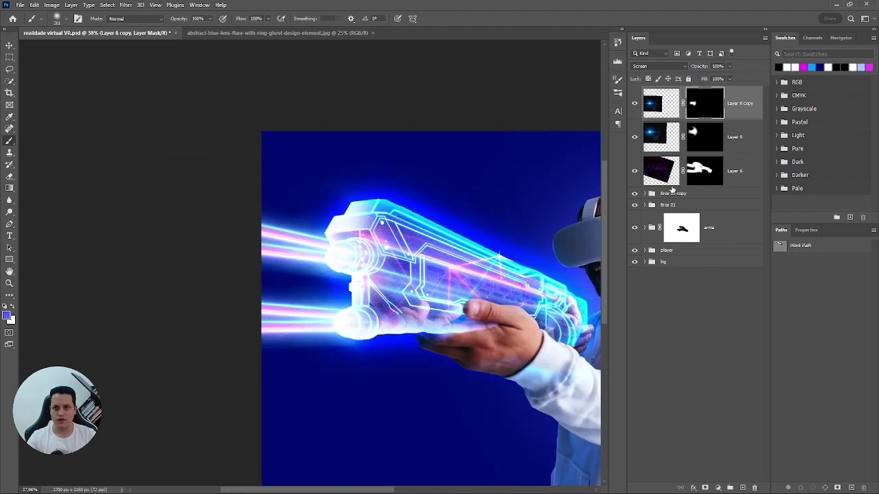
Step: Group Layer 6, Layer 8 and Layer 8 copy, and name the group flare
left_click(664, 172)
left_click(657, 107, "shift")
key("ctrl+g")
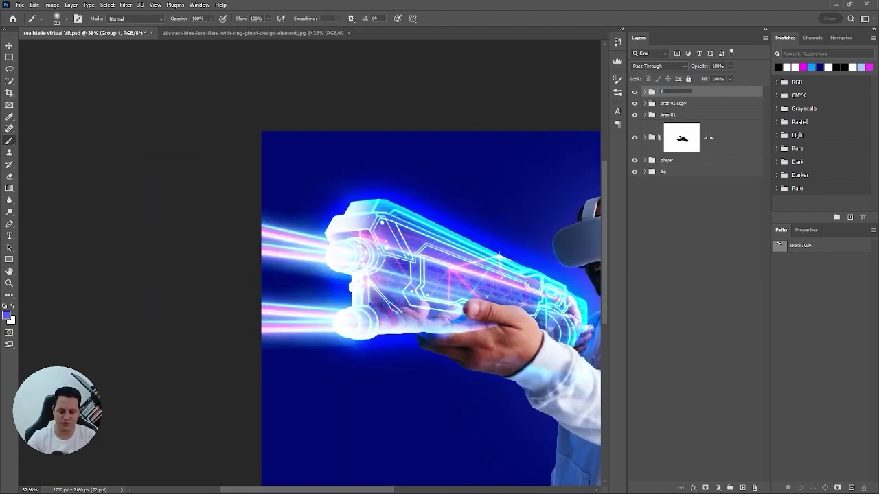
type("are")
key("Return")
key("ctrl+0")
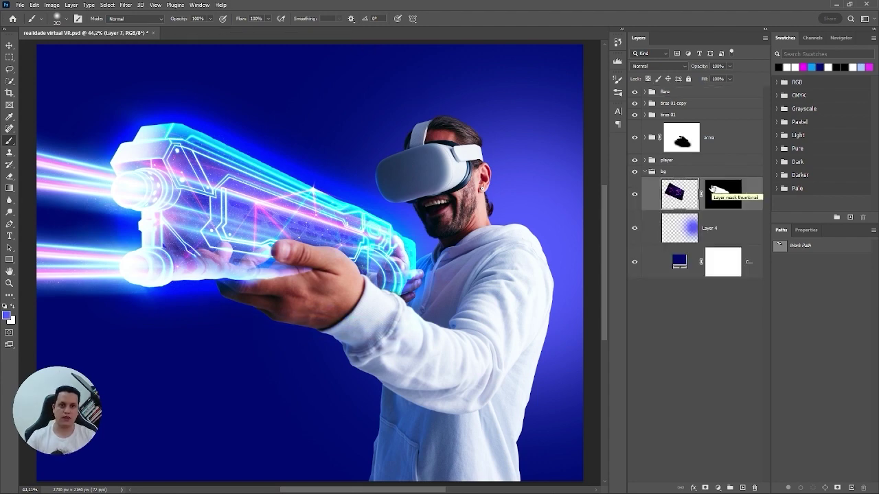
left_click(304, 218)
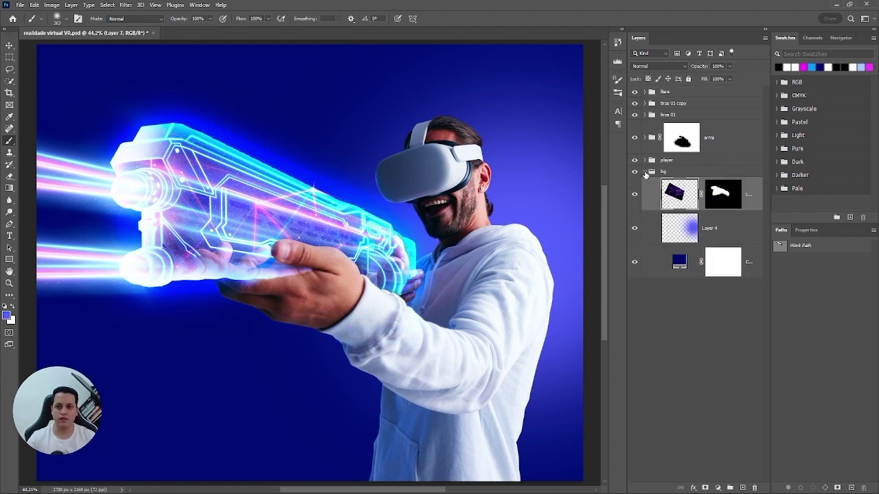
left_click(644, 172)
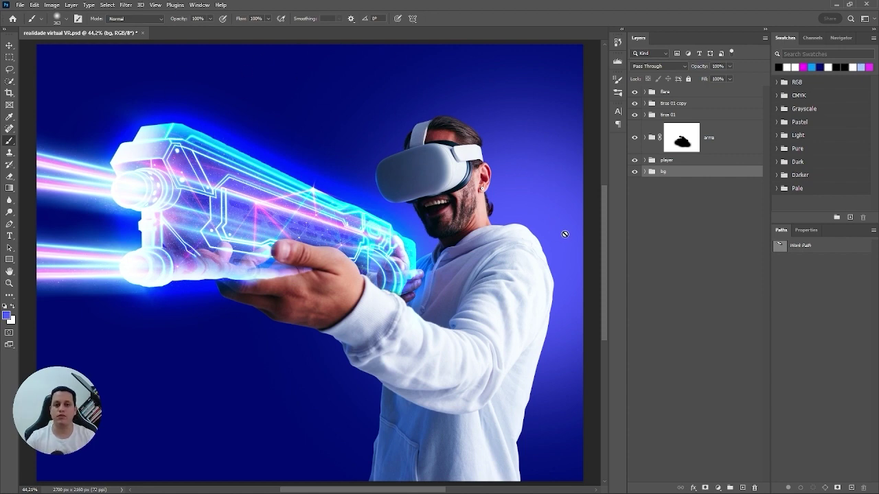
left_click(644, 171)
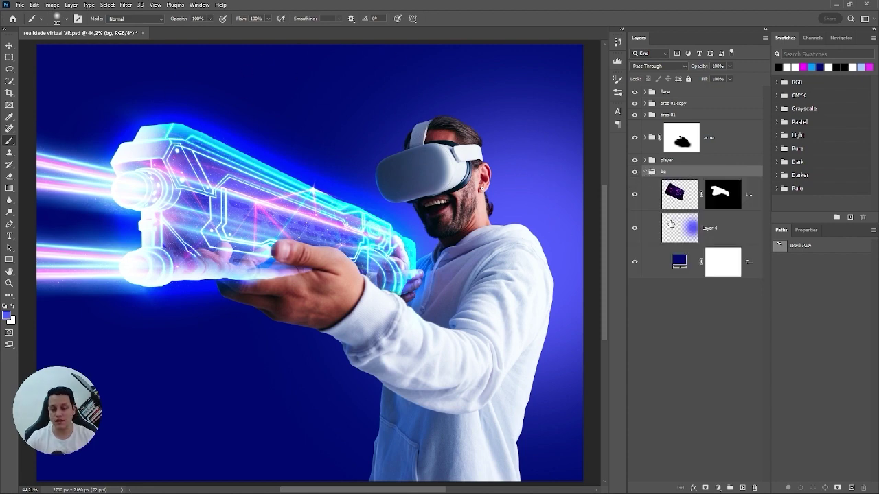
Step: Open star-flying-throught-space-scientific-films.jpg and paste the entire image above Layer 7 in the composite's bg group
left_click(674, 224)
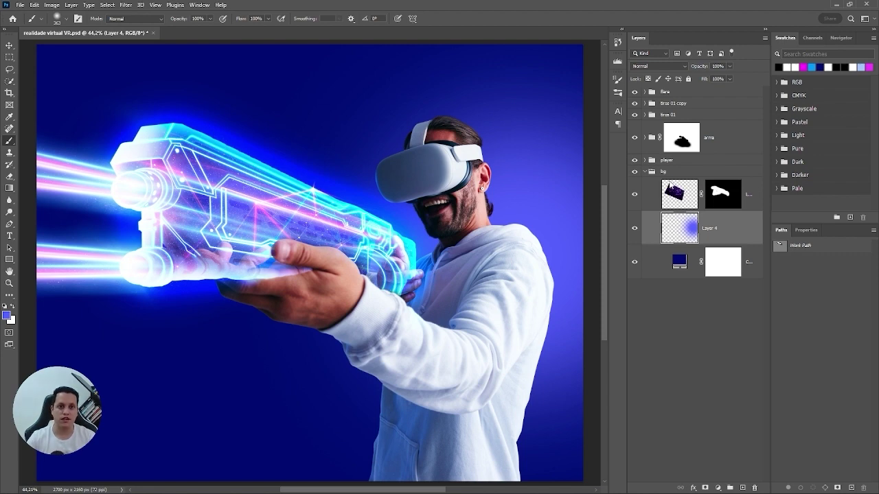
key("ctrl+o")
left_click(232, 165)
left_click(434, 378)
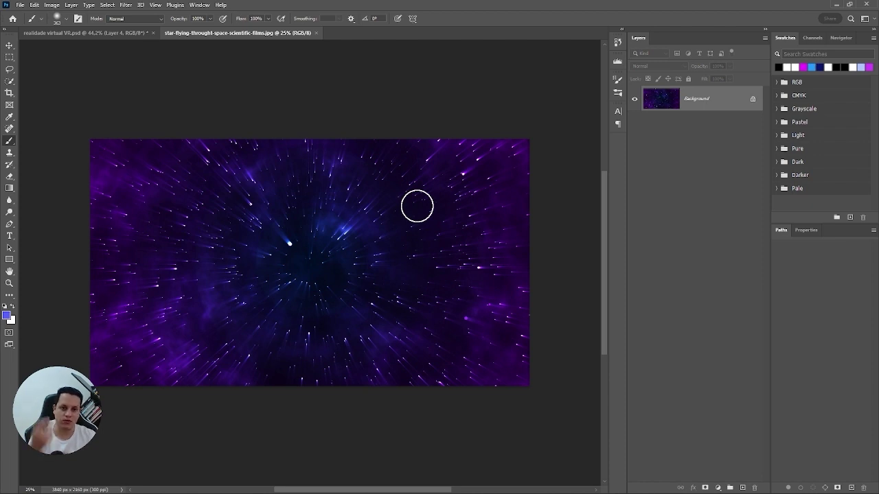
key("ctrl+a")
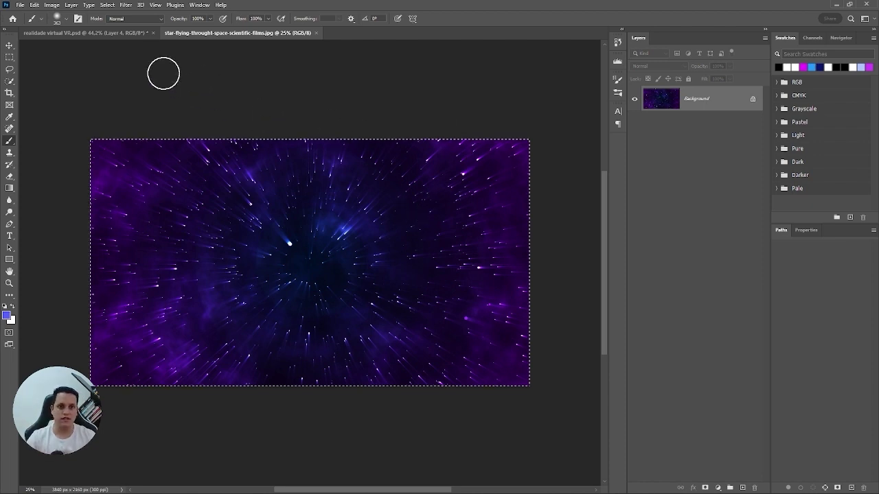
left_click(122, 33)
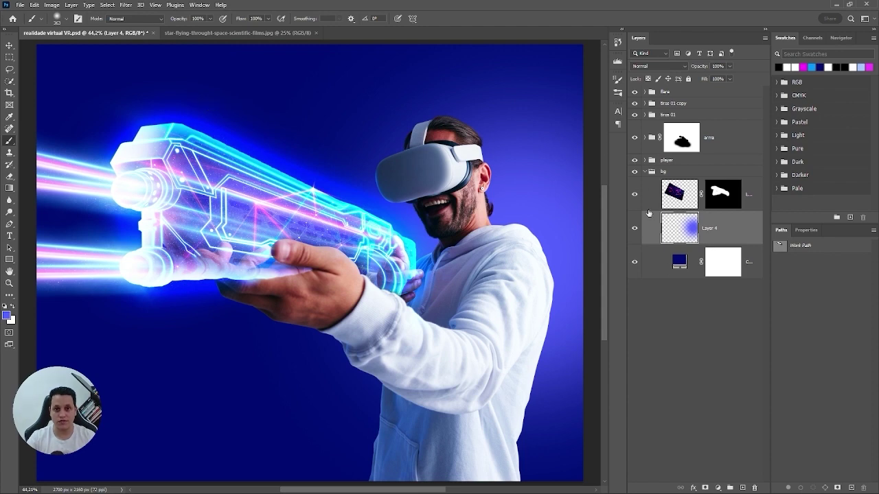
key("ctrl+v")
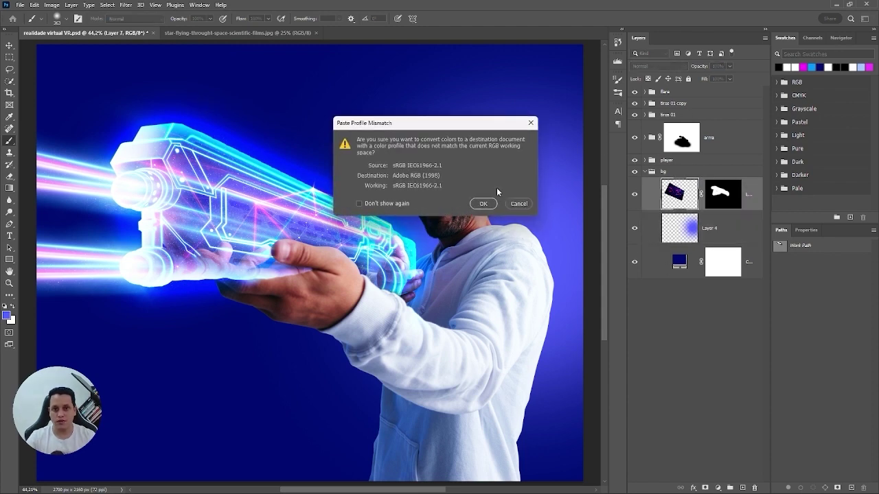
left_click(501, 204)
Step: Convert the pasted flying-stars layer to a Smart Object and set its blend mode to Screen
right_click(716, 192)
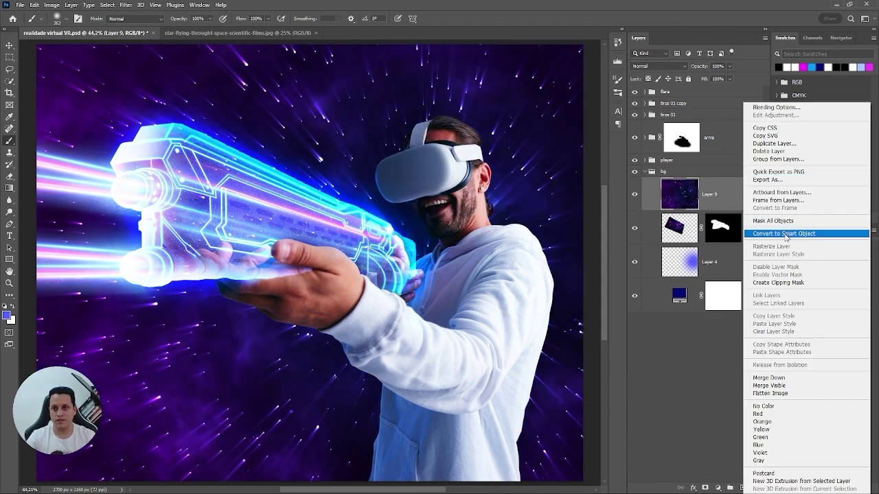
left_click(758, 233)
scroll(389, 157, "down", 3)
left_click(657, 66)
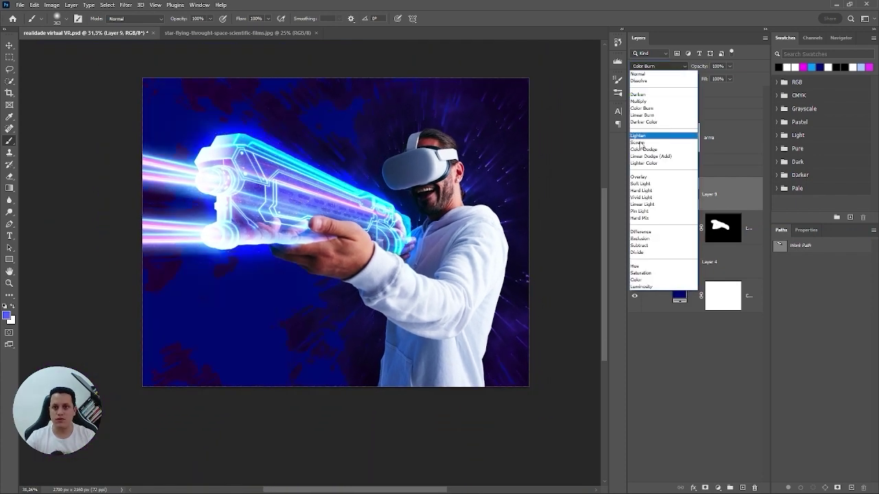
left_click(640, 142)
Step: Move the flying-stars layer below the masked neon network layer, keeping its blend mode on Screen
left_click_drag(709, 198, 710, 234)
left_click(658, 67)
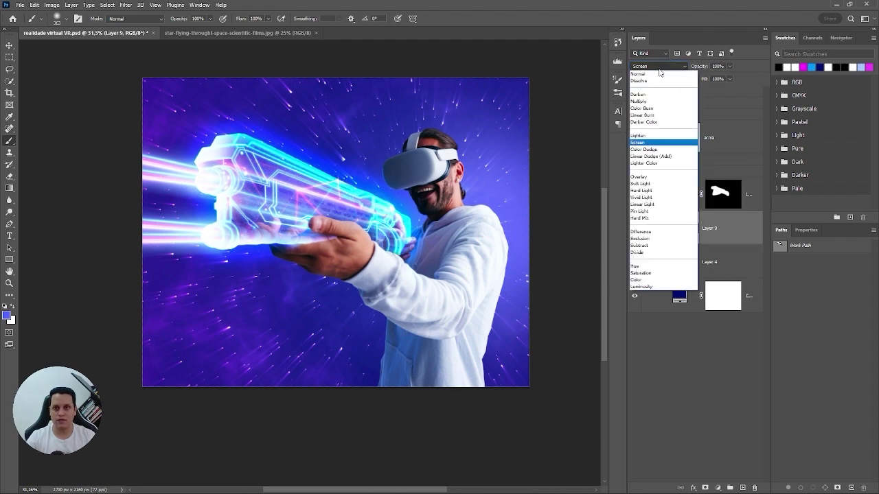
left_click(647, 147)
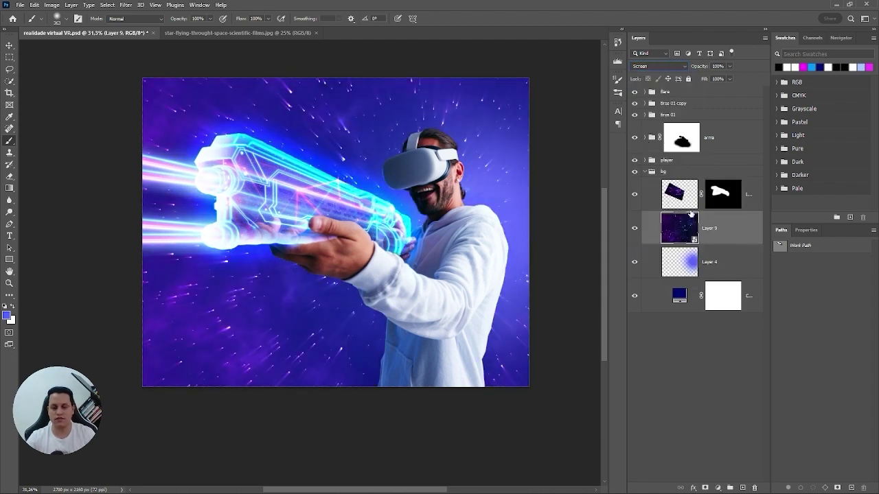
Step: Scale the flying-stars layer to 89.61% width and 92.27% height, shifting its star burst toward the man
key("ctrl+t")
left_click_drag(143, 79, 180, 95)
left_click_drag(497, 158, 518, 148)
mouse_move(438, 85)
left_mouse_down()
mouse_move(440, 74)
mouse_move(439, 81)
left_mouse_up()
left_click_drag(440, 360, 444, 368)
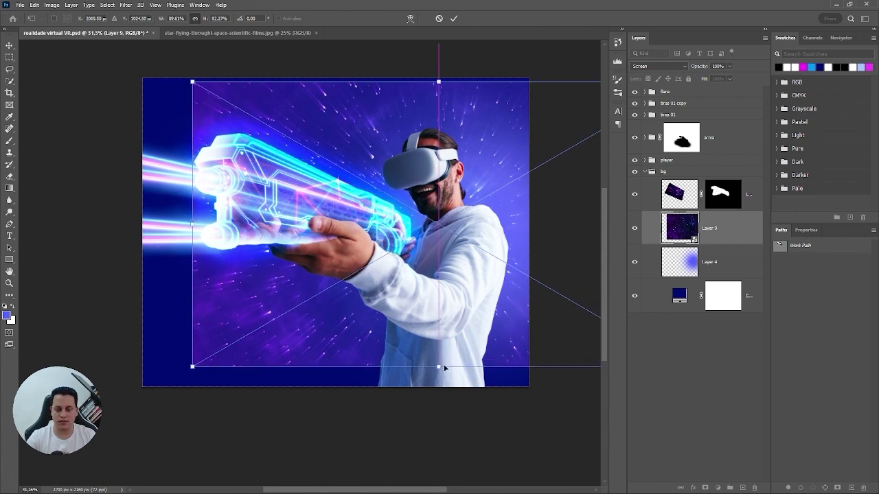
key("Return")
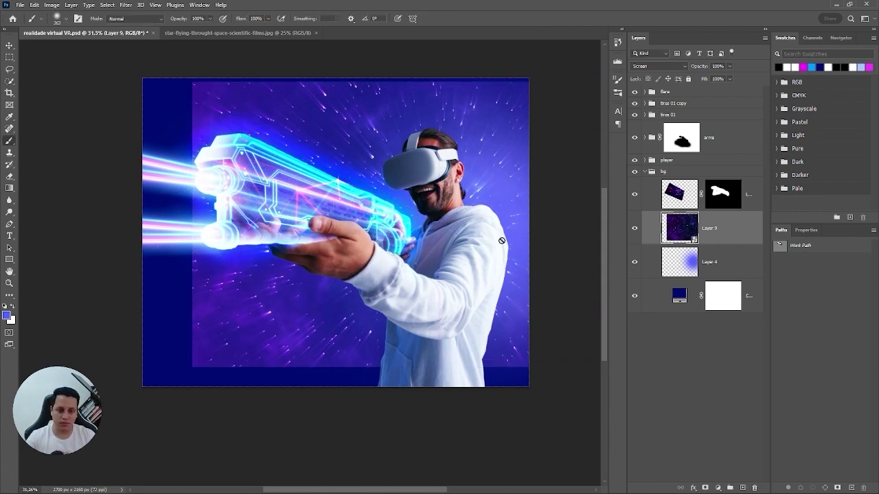
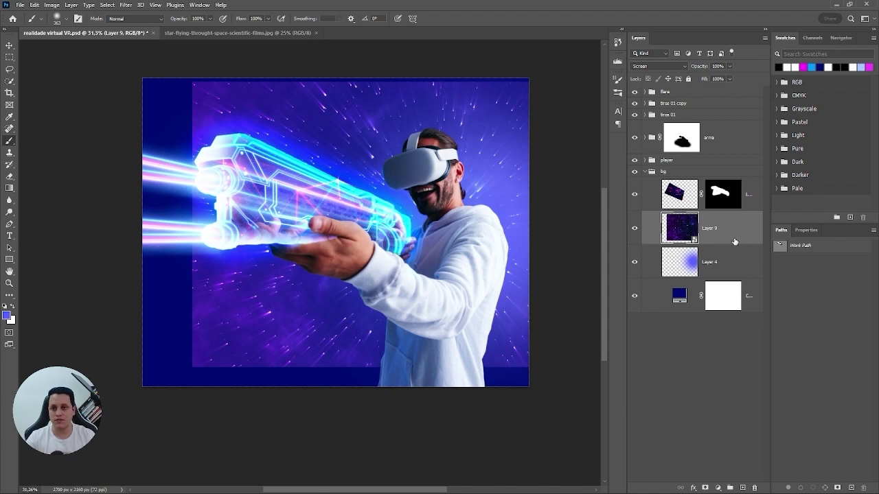
Step: Set the flying-stars layer's Blend If, splitting the Current Layer black slider at 0/50
double_click(649, 237)
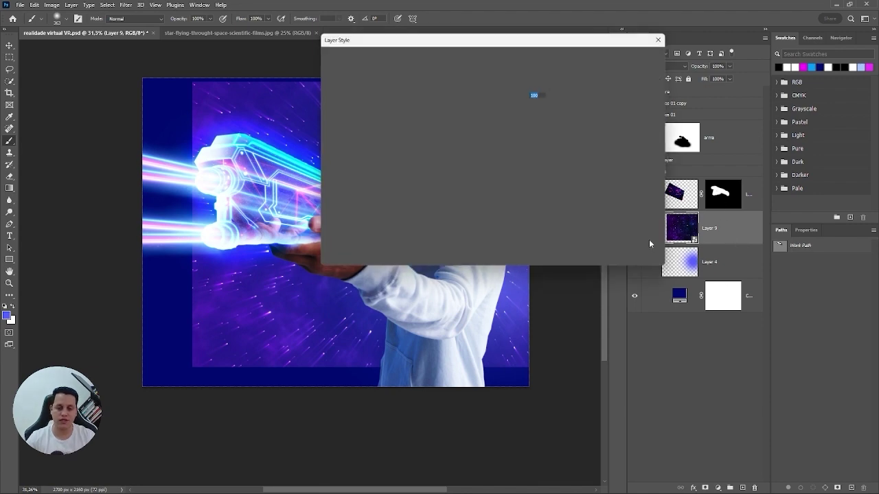
left_click_drag(620, 224, 580, 225)
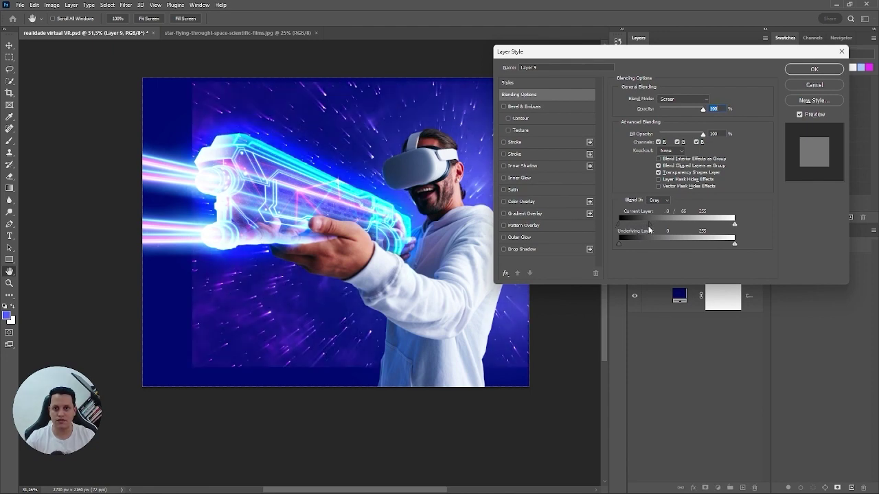
left_click_drag(645, 227, 638, 227)
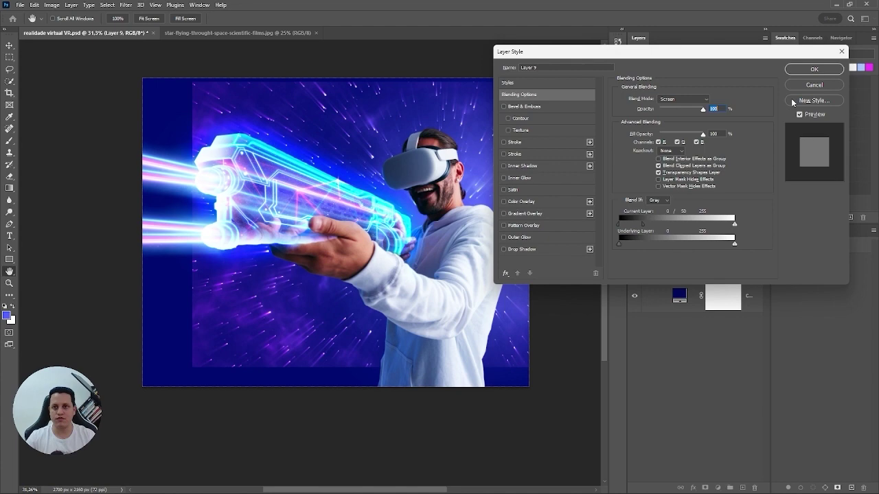
left_click(816, 71)
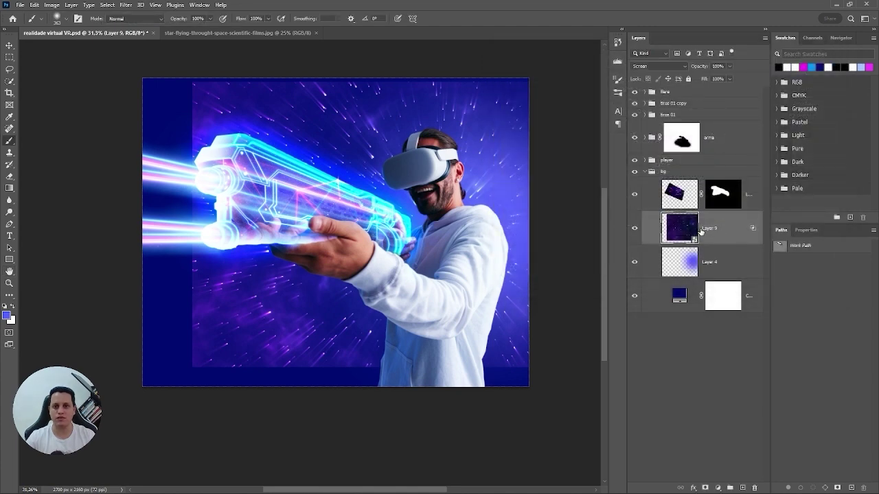
Step: Add an inverted mask to the flying-stars layer and paint white to reveal the stars around the man and below the gun
left_click(705, 488)
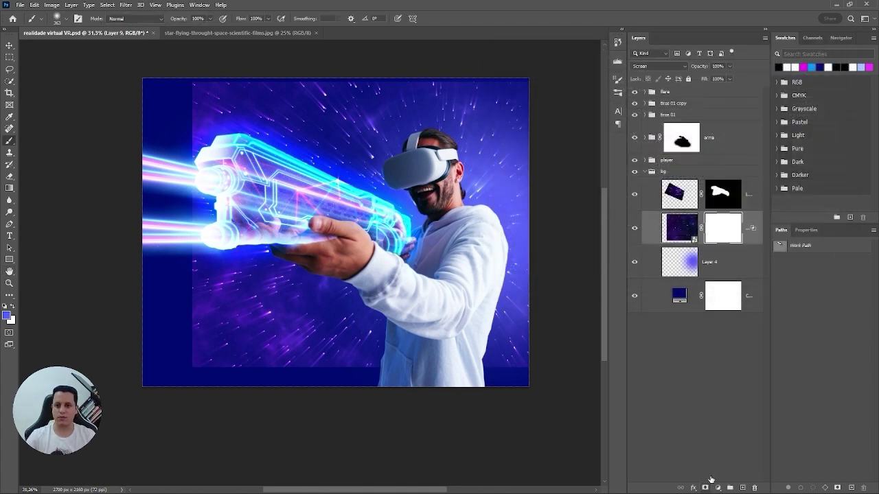
key("ctrl+i")
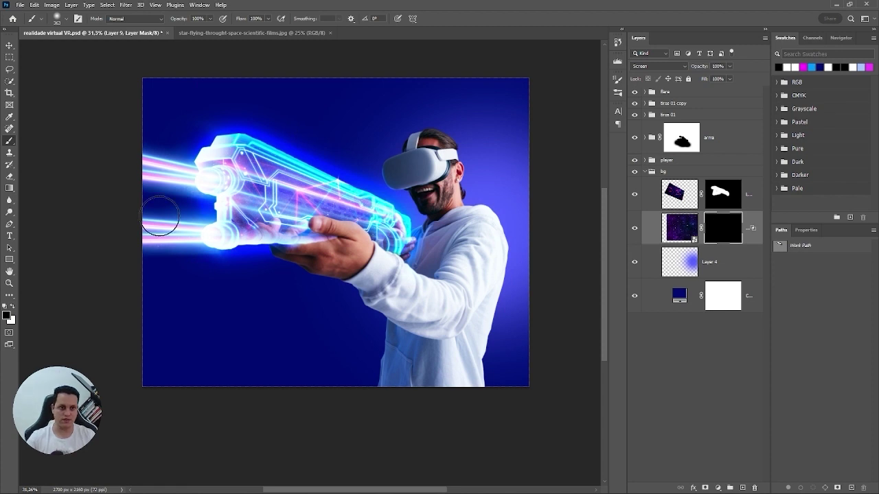
left_click(462, 187)
key("x")
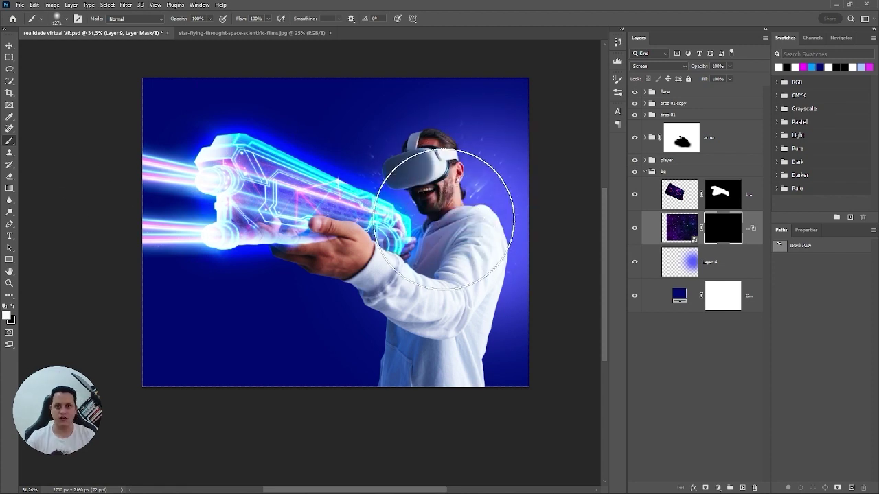
left_click(443, 201)
mouse_move(436, 206)
left_mouse_down()
mouse_move(392, 196)
mouse_move(387, 157)
mouse_move(481, 221)
mouse_move(433, 281)
mouse_move(344, 304)
mouse_move(402, 284)
left_mouse_up()
left_click_drag(373, 405, 233, 386)
key("x")
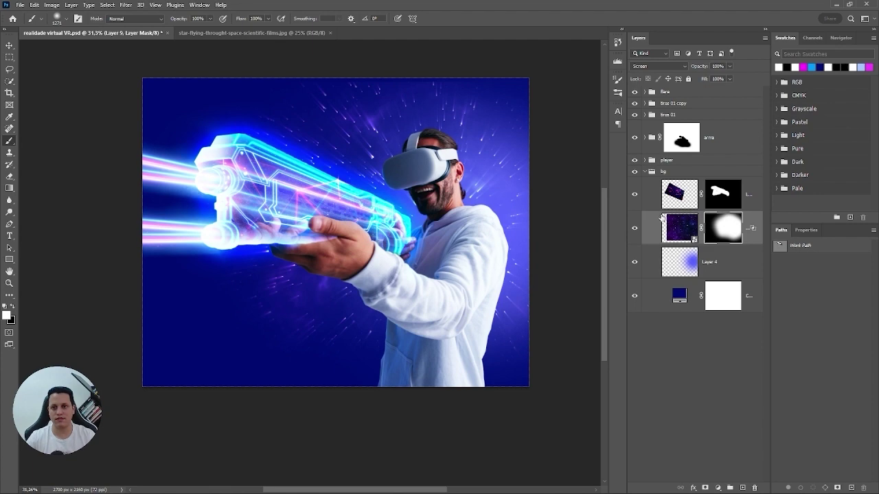
left_click(692, 237)
key("ctrl+t")
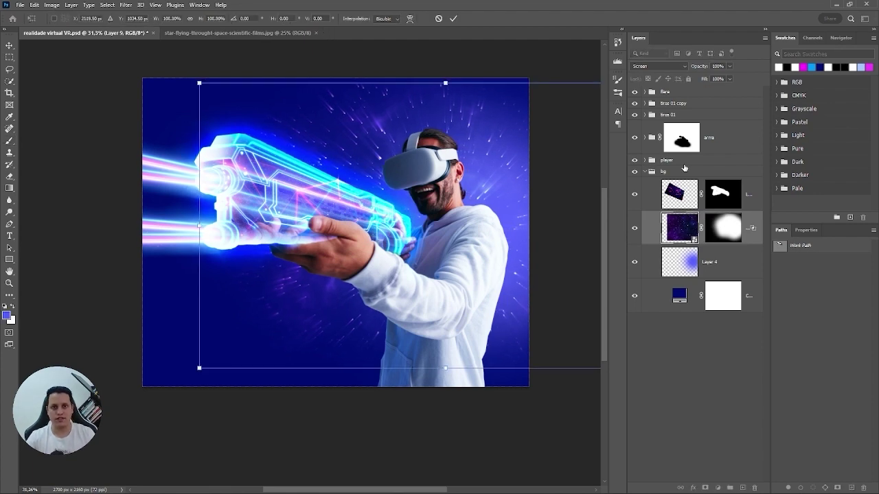
key("Escape")
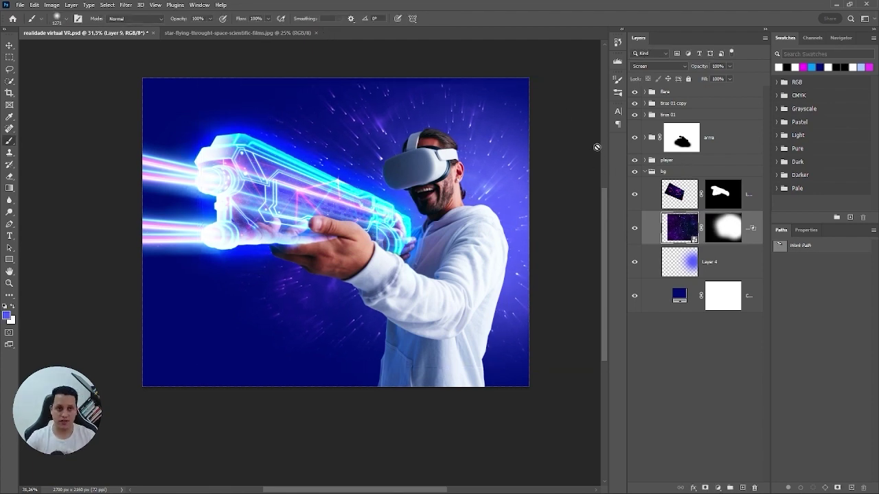
Step: Open the fibra-optica fiber-optic burst image and paste all of it above the flying-stars layer in the composite
key("ctrl+Tab")
key("ctrl+Tab")
key("ctrl+o")
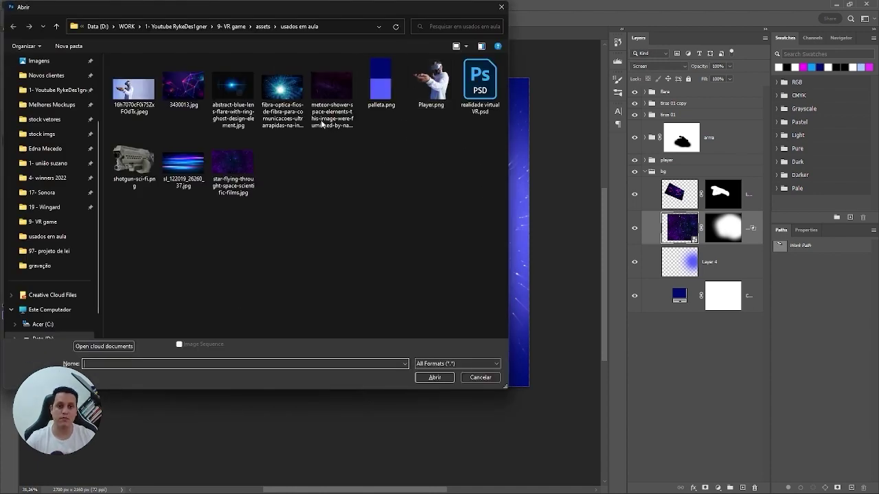
left_click(441, 377)
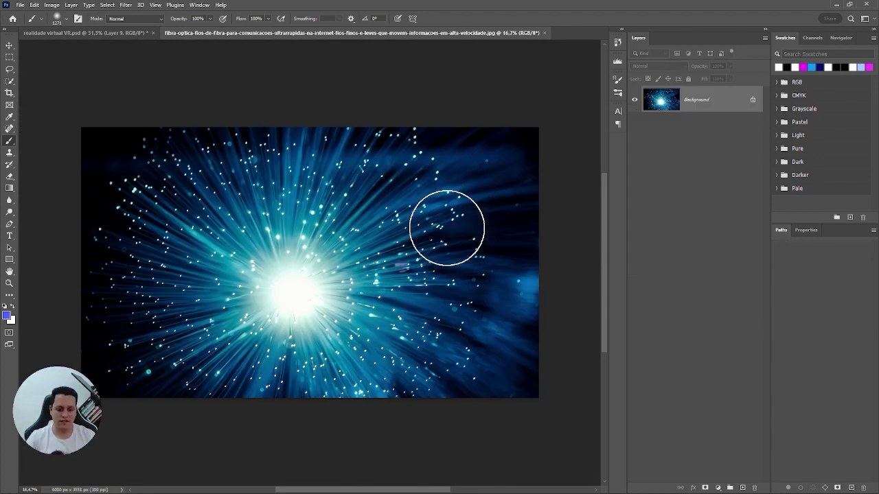
key("ctrl+a")
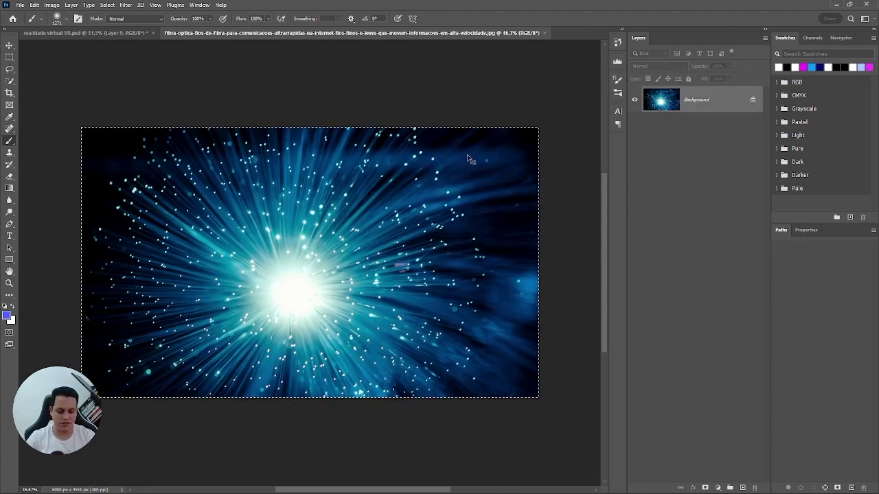
left_click(129, 34)
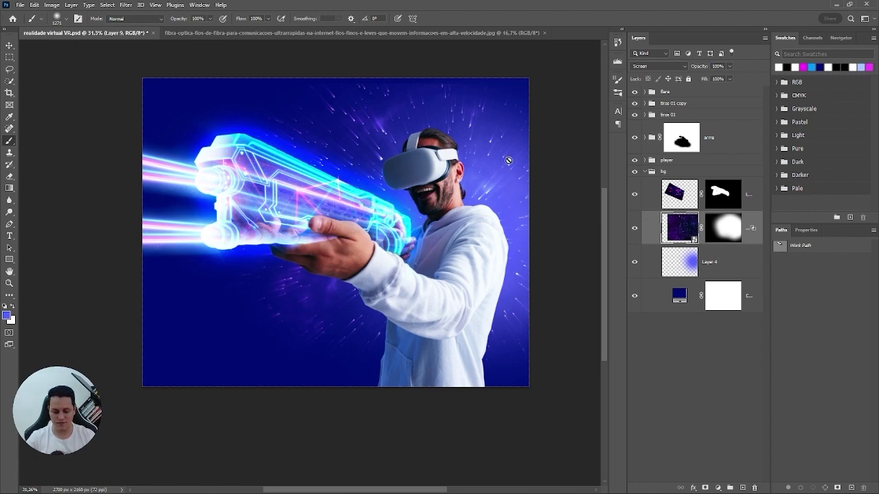
key("ctrl+v")
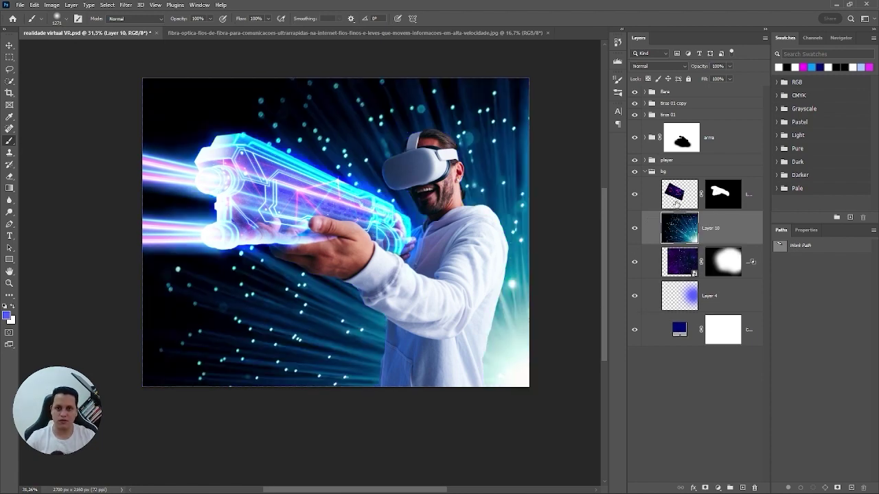
Step: Convert the pasted fiber-optic layer to a Smart Object, scaling it to 45.86% with its burst behind the man's head
right_click(735, 232)
left_click(786, 235)
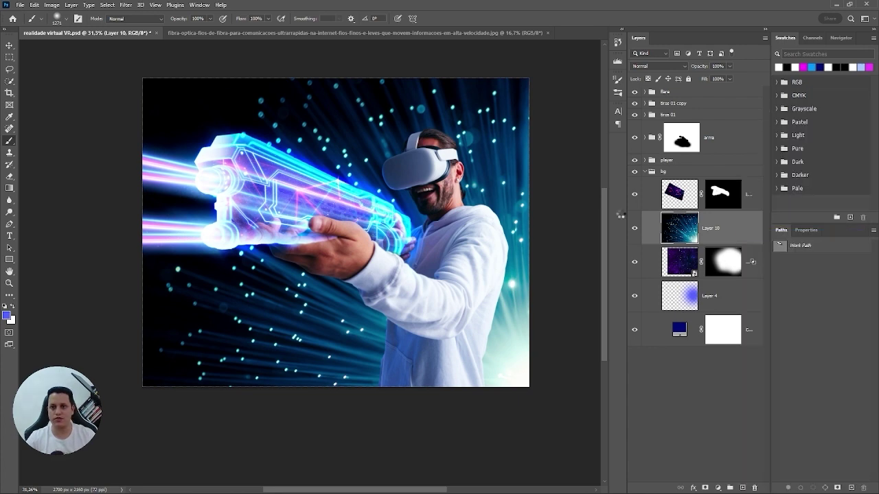
key("ctrl+t")
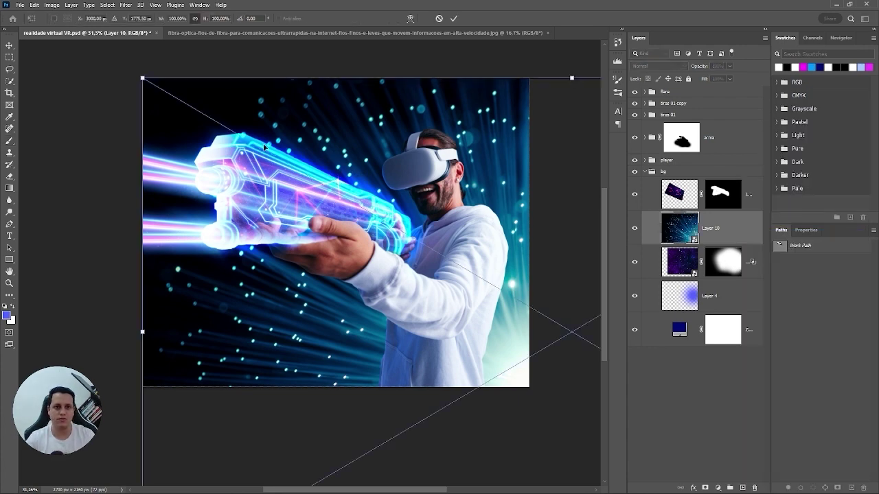
left_click_drag(143, 78, 377, 216)
left_click_drag(539, 302, 432, 157)
Step: Flip the fiber-optic layer horizontally and fine-tune its size and position so the burst radiates from behind the man's neck
right_click(483, 150)
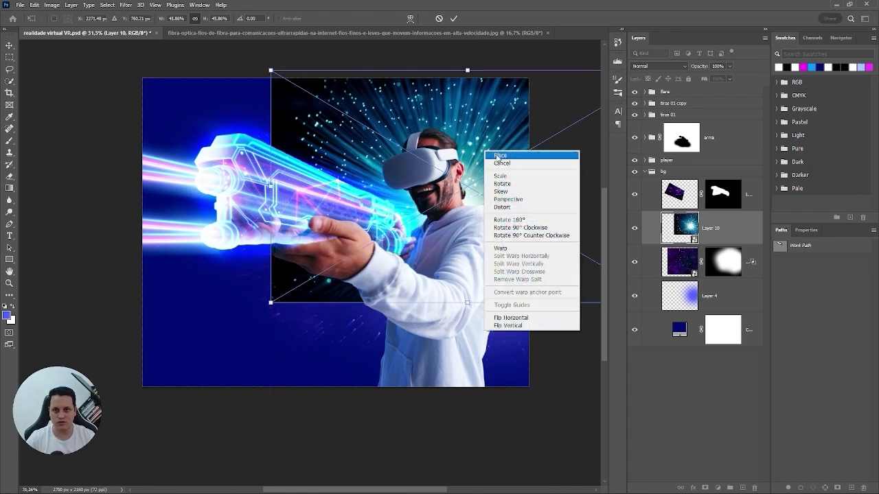
left_click(514, 318)
left_click_drag(504, 193, 503, 172)
mouse_move(500, 69)
left_mouse_down()
mouse_move(501, 103)
mouse_move(502, 94)
left_mouse_up()
key("Return")
Step: Set the fiber-optic layer's blend mode to Screen and split its Blend If Current Layer black slider at 14/71
left_click(658, 66)
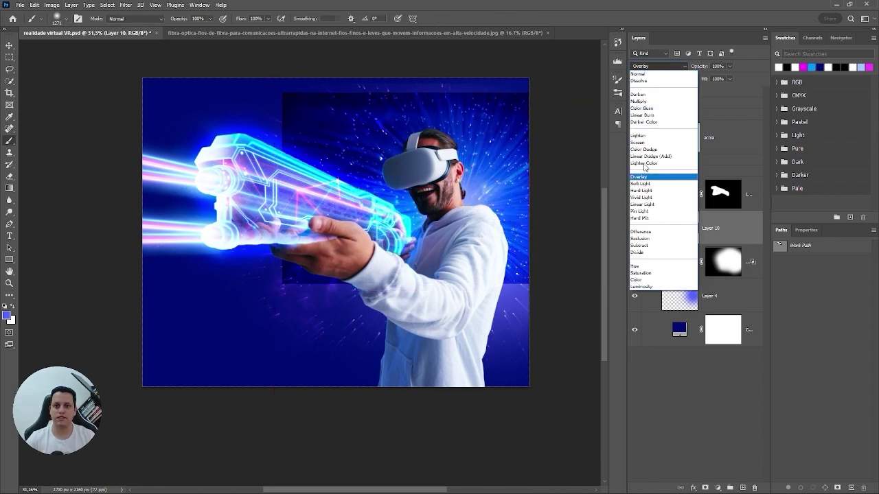
left_click(638, 142)
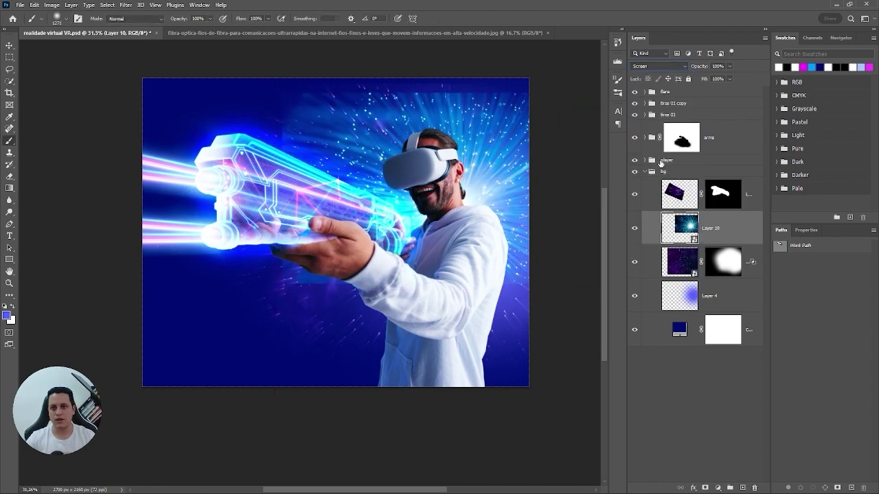
double_click(740, 228)
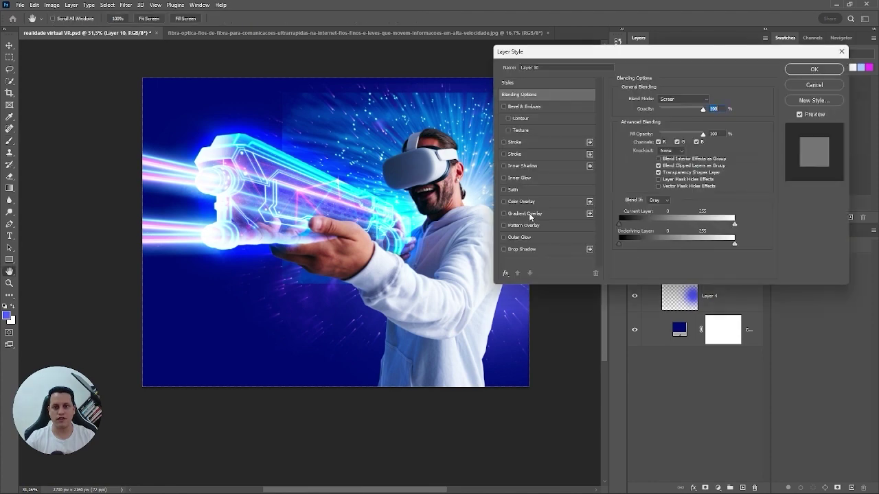
left_click_drag(619, 226, 650, 228)
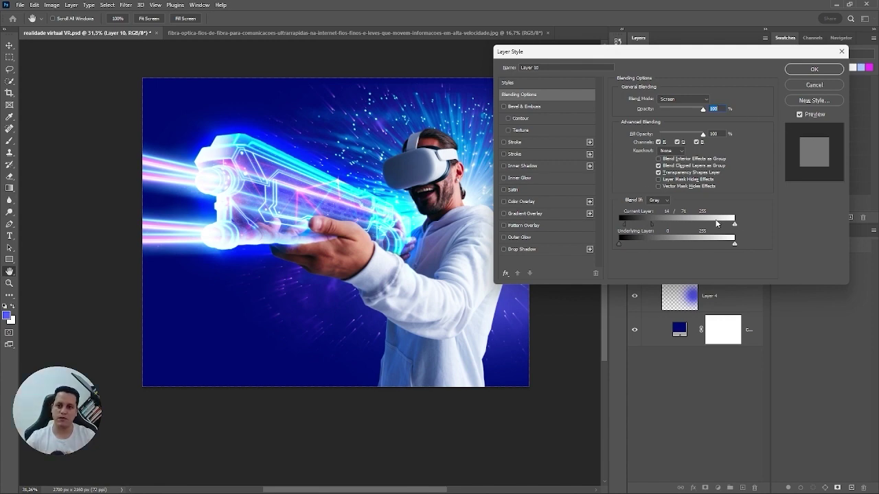
left_click(811, 70)
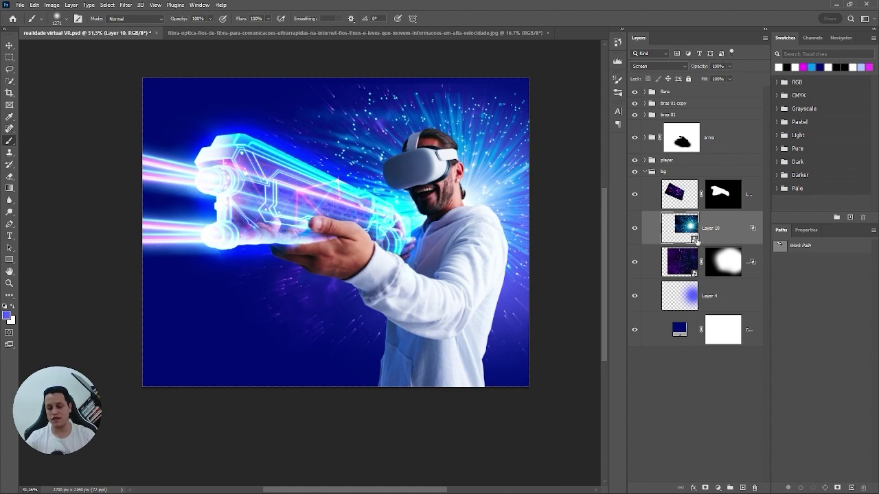
Step: Add an inverted mask to the fiber-optic layer and paint white to reveal the burst around the man's head and shoulder
scroll(517, 197, "up", 2)
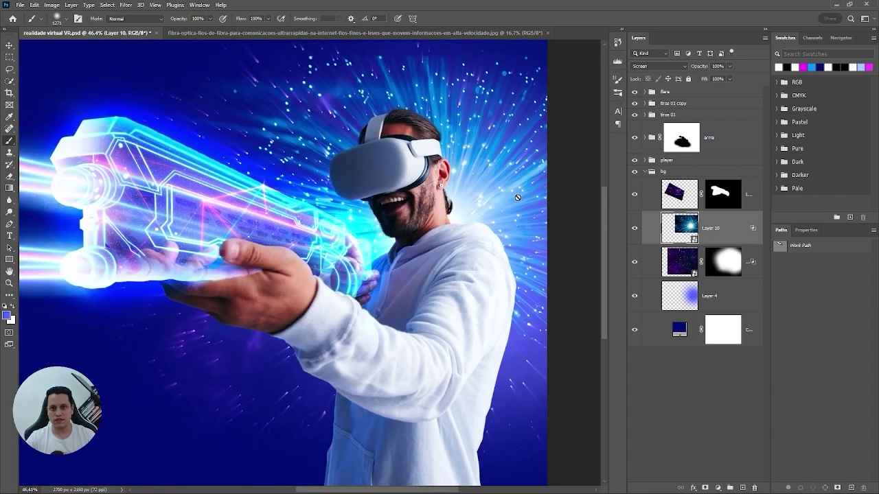
left_click(704, 487)
key("ctrl+i")
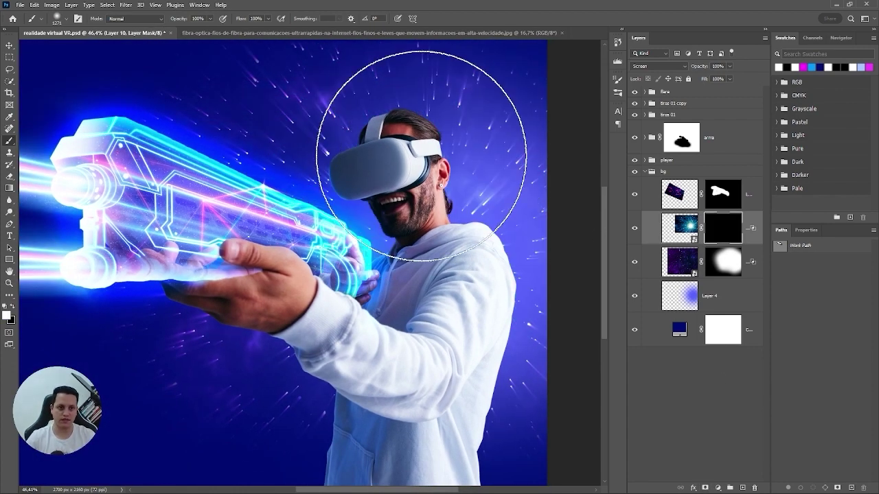
mouse_move(442, 241)
left_mouse_down()
mouse_move(443, 201)
mouse_move(433, 195)
mouse_move(414, 215)
mouse_move(418, 227)
mouse_move(461, 269)
mouse_move(421, 169)
mouse_move(399, 187)
mouse_move(409, 239)
left_mouse_up()
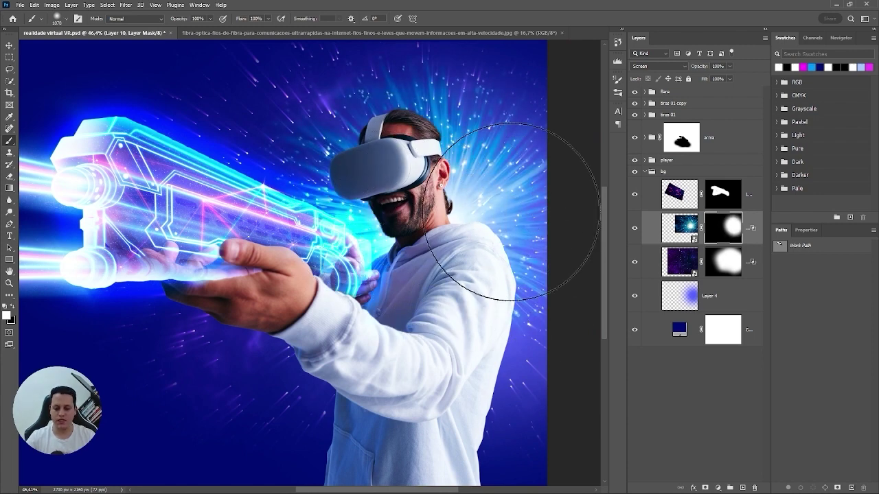
scroll(511, 211, "down", 1)
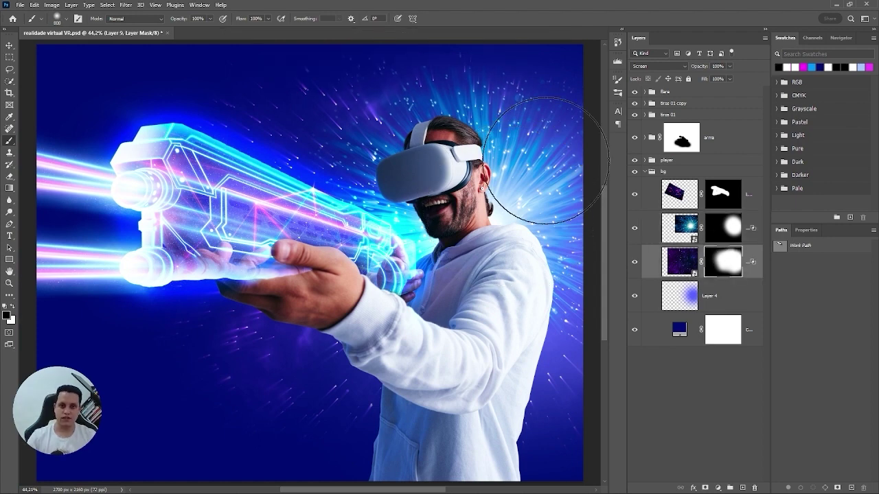
scroll(408, 172, "down", 3)
scroll(420, 115, "up", 3)
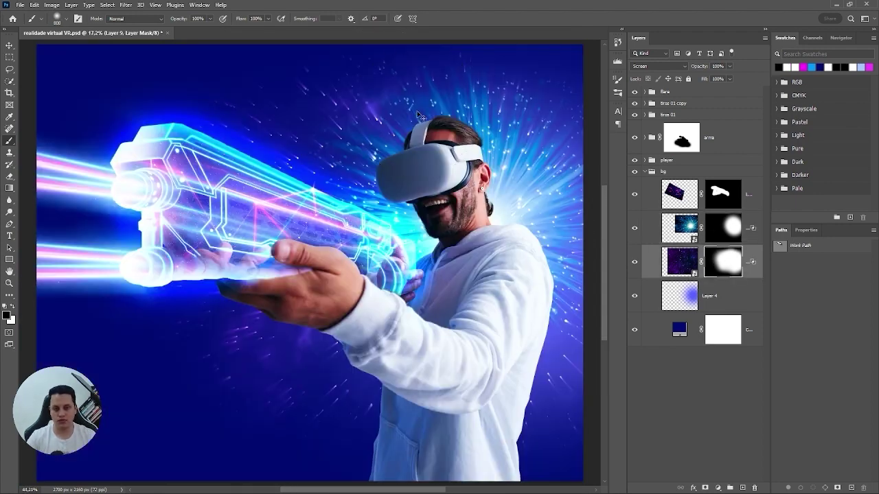
scroll(481, 197, "down", 1)
scroll(481, 198, "down", 1)
scroll(506, 171, "up", 2)
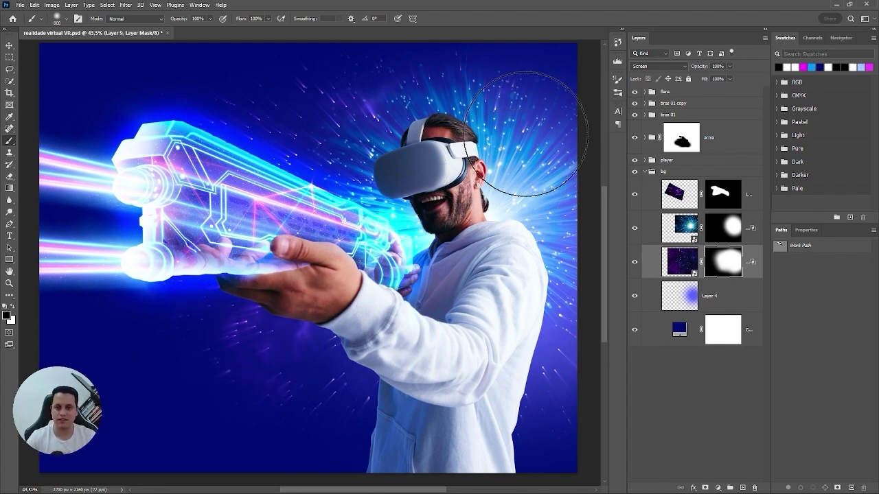
Step: Collapse the bg group, expand the player group and select the man's Smart Object layer
left_click(648, 175)
left_click(645, 172)
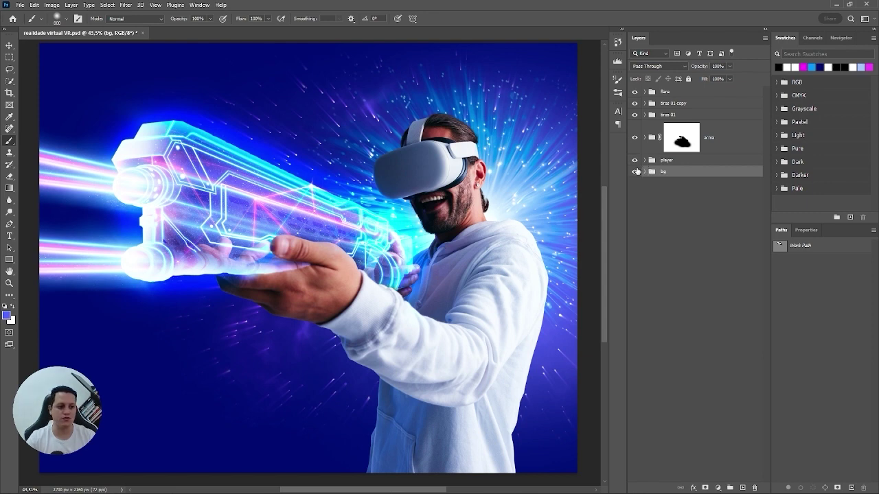
left_click(644, 161)
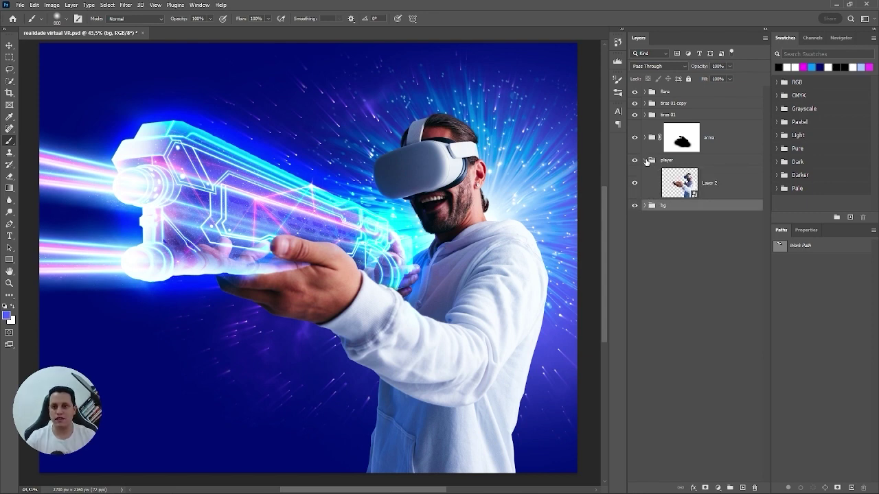
left_click(645, 161)
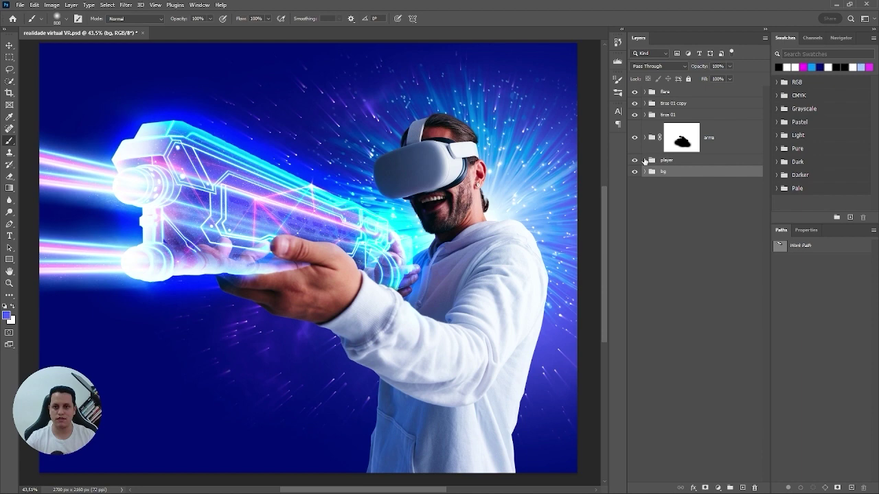
left_click(645, 161)
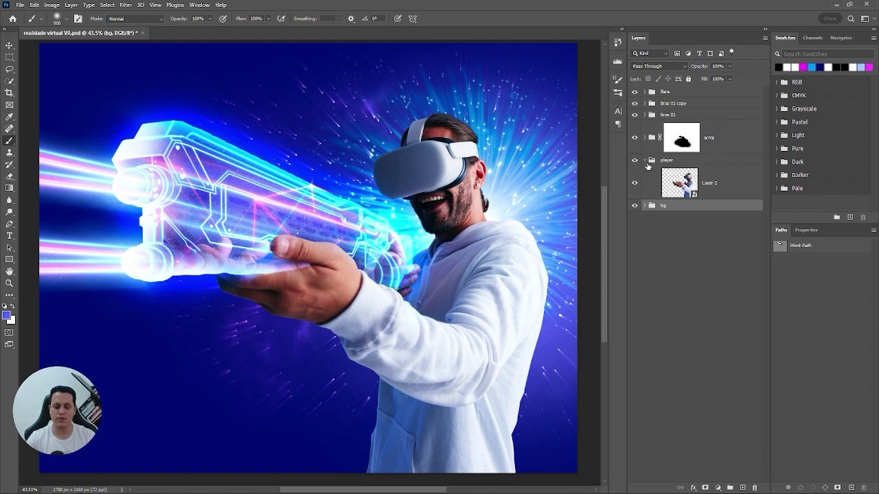
left_click(688, 183)
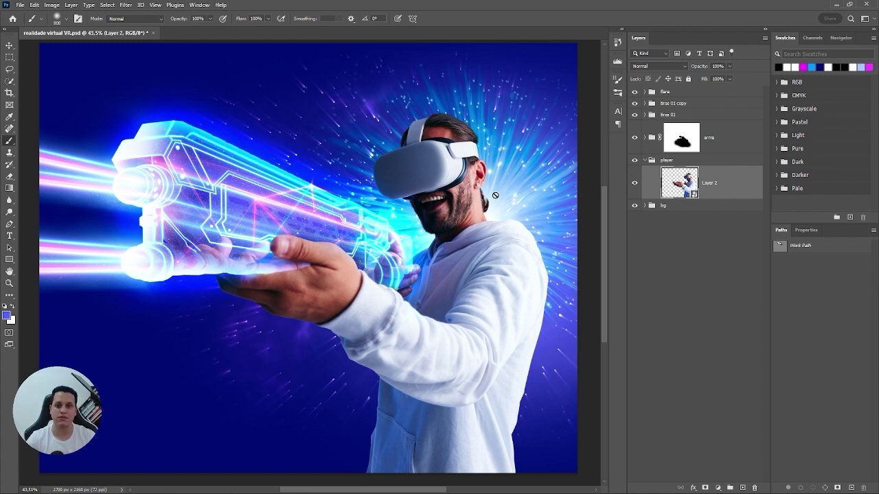
scroll(341, 155, "up", 1)
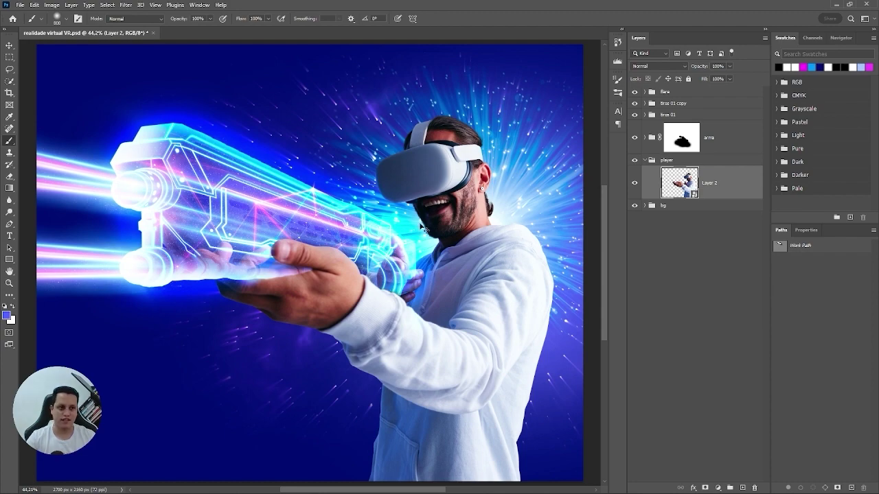
Step: Add a Curves adjustment above the man's layer, lifting the midtones from about 86 to 119, and invert its mask
left_click(718, 487)
left_click(739, 375)
left_click_drag(830, 319, 837, 331)
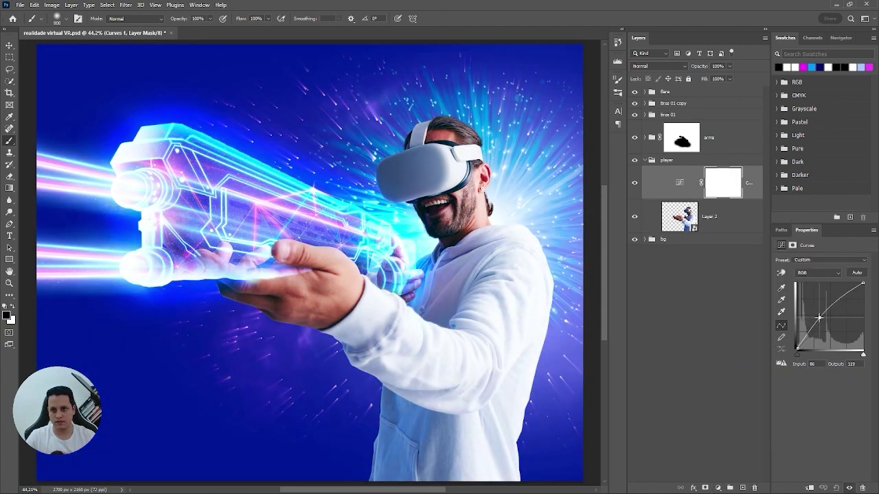
key("ctrl+i")
scroll(421, 159, "up", 4)
left_click(667, 160)
left_click(723, 182)
Step: Paint white on the Curves mask to brighten the man's hoodie, sleeve and hand, and save the document
key("x")
key("[")
key("[")
key("[")
key("[")
key("[")
key("[")
mouse_move(384, 178)
left_mouse_down()
mouse_move(412, 314)
mouse_move(147, 308)
mouse_move(116, 323)
left_mouse_up()
mouse_move(505, 357)
left_mouse_down()
mouse_move(454, 328)
mouse_move(354, 120)
left_mouse_up()
left_click_drag(337, 384, 357, 289)
key("s")
key("ctrl+w")
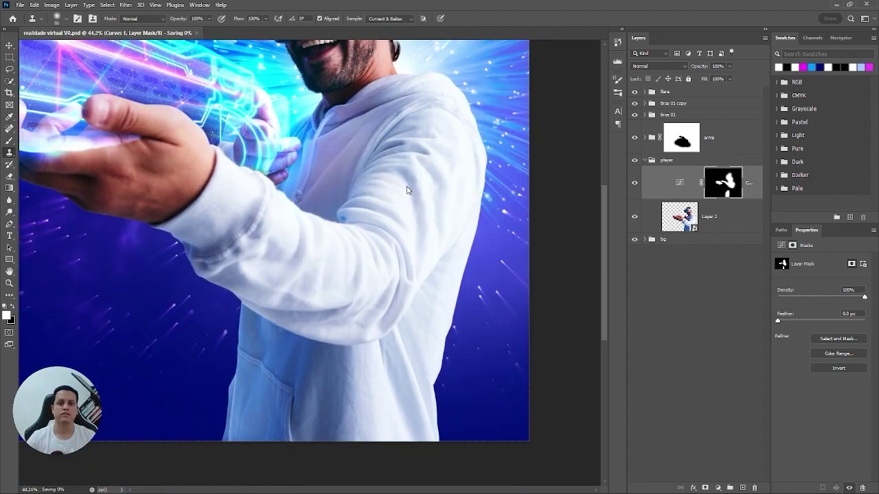
left_click(473, 187)
Step: Duplicate the Curves adjustment and fill the copy's mask with black
scroll(385, 261, "down", 2)
left_click(679, 182)
key("ctrl+j")
key("alt+BackSpace")
Step: Paint finer highlights on the second Curves mask over the hoodie, sleeve and hand with progressively smaller brushes
scroll(382, 193, "up", 4)
key("b")
key("x")
mouse_move(349, 196)
left_mouse_down()
mouse_move(419, 294)
mouse_move(425, 189)
left_mouse_up()
key("[")
key("[")
key("[")
mouse_move(468, 278)
left_mouse_down()
mouse_move(486, 161)
mouse_move(435, 281)
left_mouse_up()
key("[")
key("[")
key("[")
mouse_move(135, 131)
left_mouse_down()
mouse_move(238, 144)
mouse_move(295, 198)
left_mouse_up()
left_click_drag(185, 143, 405, 138)
Step: Enlarge the brush and extend the first Curves mask to brighten the area around the headset and face
scroll(332, 186, "down", 3)
key("]")
key("]")
key("]")
key("]")
key("]")
key("]")
left_click(711, 214)
left_click_drag(333, 137, 331, 155)
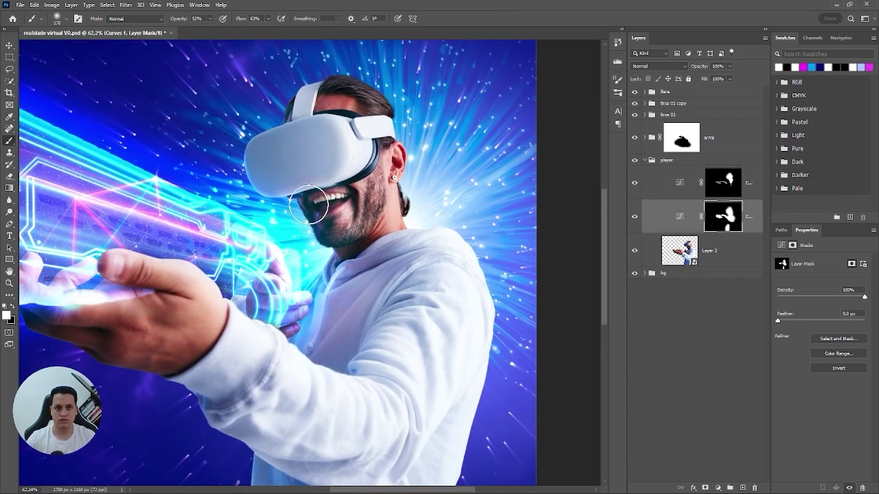
Step: Add a Color Balance adjustment above the player group's Curves layers and adjust its tones to match the blue scene
scroll(411, 203, "down", 2)
left_click(679, 183)
left_click(719, 488)
left_click(749, 386)
left_click_drag(810, 312, 815, 311)
left_click(828, 261)
left_click(807, 284)
Step: Duplicate the Color Balance adjustment, adjust the copy's tonal range and invert its mask
key("ctrl+j")
left_click(828, 260)
left_click(807, 284)
key("ctrl+i")
Step: Paint white on the Color Balance copy's mask to tint the headset, hands and fingers near the gun
scroll(302, 157, "up", 4)
left_click_drag(326, 159, 343, 196)
key("[")
key("[")
key("[")
left_click_drag(373, 357, 329, 337)
left_click_drag(171, 323, 391, 271)
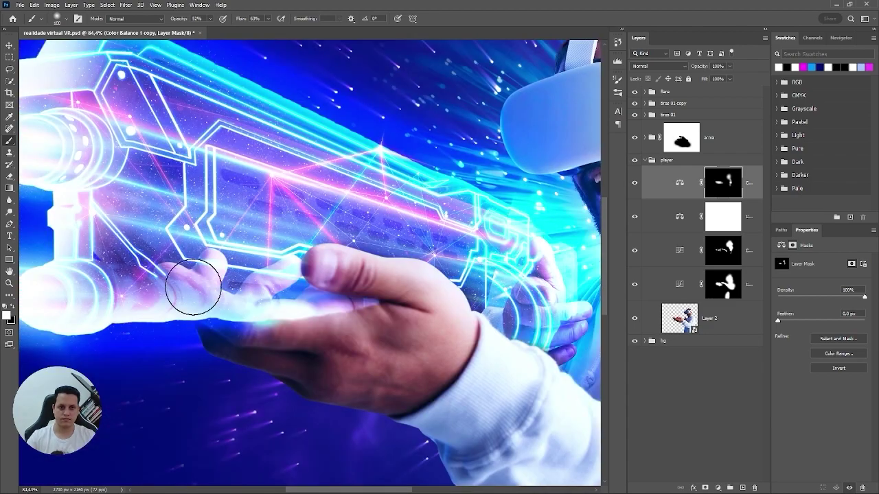
left_click_drag(234, 274, 309, 266)
left_click_drag(439, 305, 316, 241)
mouse_move(449, 240)
left_mouse_down()
mouse_move(416, 192)
mouse_move(449, 199)
left_mouse_up()
Step: Add a Solid Color fill layer in #2199ff and set its blend mode to Linear Dodge (Add)
left_click(718, 487)
left_click(738, 289)
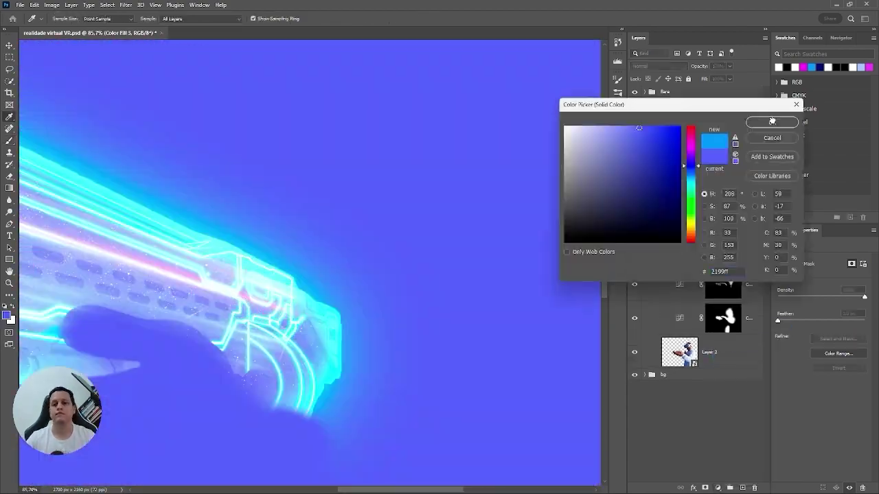
left_click(812, 67)
left_click(771, 122)
left_click(659, 67)
left_click(652, 157)
Step: Invert the blue fill's mask, move the layer directly above the man's layer and clip it to him
key("ctrl+i")
left_click_drag(241, 18, 256, 19)
left_click_drag(679, 182, 654, 333)
left_click(656, 335, "alt")
left_click(740, 318)
Step: Paint the blue fill's mask to cast a cyan glow on the front of the headset, masking out the excess
left_click_drag(292, 171, 303, 199)
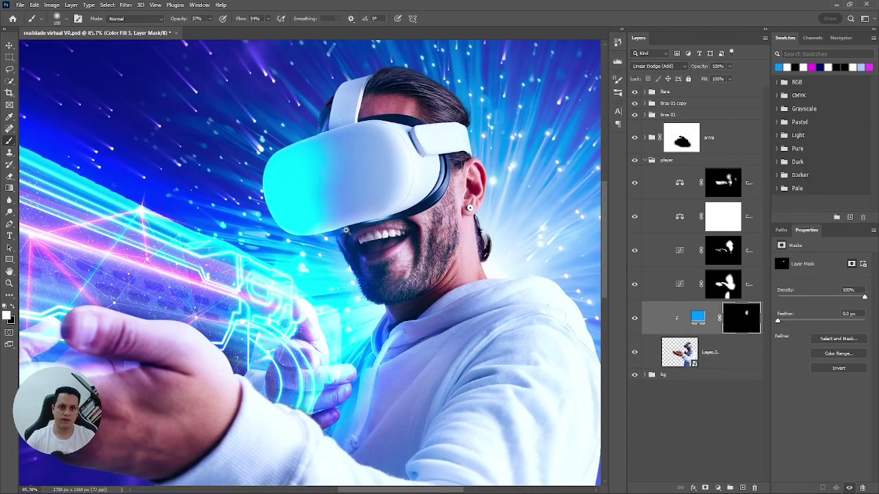
scroll(385, 249, "up", 5)
key("x")
left_click_drag(385, 138, 439, 356)
Step: Paint a thin blue rim light along the headset's underside and the man's jaw, trimming the excess with black
key("x")
key("[")
key("[")
key("[")
left_click_drag(349, 146, 366, 118)
scroll(384, 275, "up", 2)
left_click_drag(426, 412, 383, 123)
mouse_move(393, 330)
left_mouse_down()
mouse_move(444, 390)
mouse_move(420, 353)
left_mouse_up()
left_click(617, 80)
left_click(617, 80)
key("x")
left_click_drag(395, 218, 407, 236)
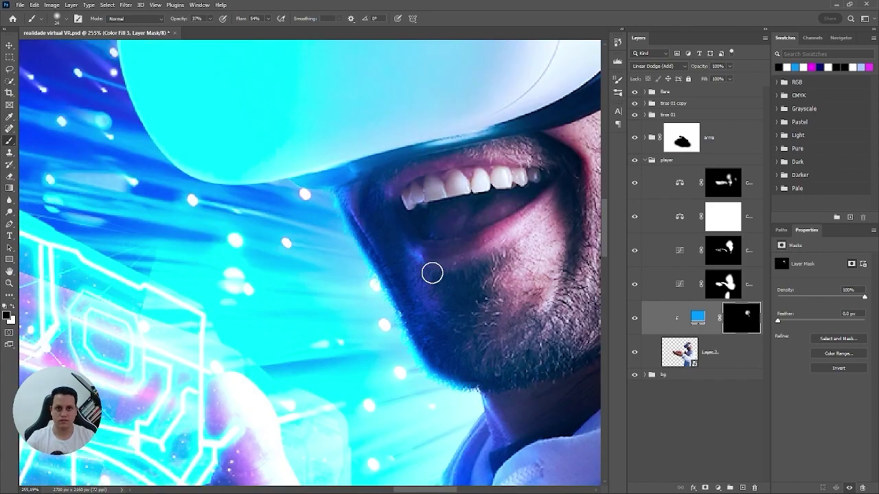
Step: Lower the brush flow to 36% and softly blend the blue rim light around the man's face
left_click_drag(241, 19, 229, 19)
key("x")
scroll(385, 158, "up", 3)
left_click_drag(563, 86, 308, 153)
scroll(336, 125, "down", 5)
Step: Paint blue rim light along the hoodie's collar and front folds beside the hand, masking out any spill
key("x")
scroll(316, 201, "up", 7)
left_click_drag(423, 272, 389, 188)
key("x")
right_click(373, 222, "alt")
key("x")
left_click_drag(364, 330, 456, 167)
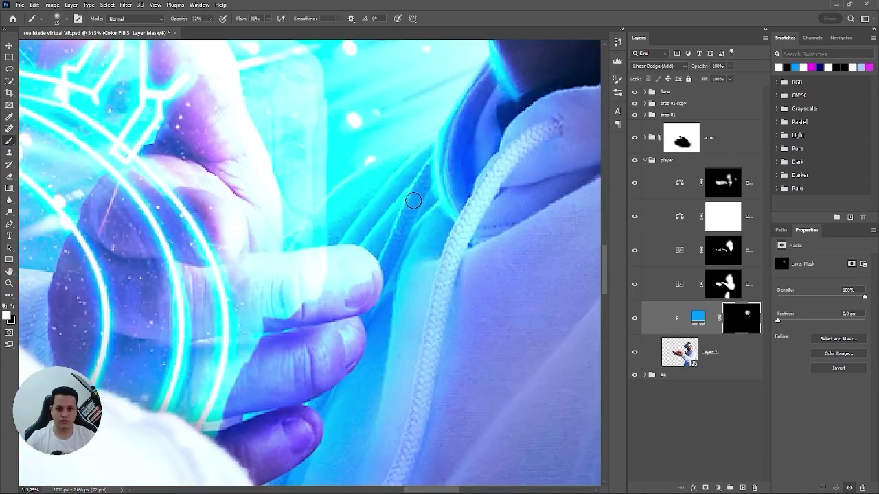
left_click_drag(451, 238, 296, 350)
key("x")
left_click_drag(435, 206, 426, 227)
Step: Paint soft blue rim light around the front hand's thumb tip on the blue fill's mask, masking out the excess
scroll(411, 213, "down", 6)
scroll(206, 240, "up", 5)
key("x")
left_click_drag(359, 158, 343, 175)
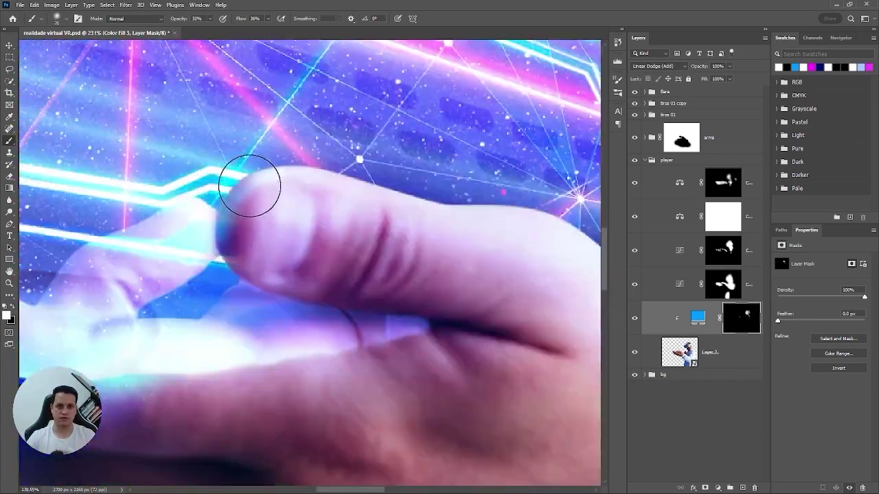
scroll(343, 206, "down", 7)
scroll(285, 278, "up", 6)
left_click_drag(353, 263, 449, 357)
left_click_drag(206, 134, 306, 251)
key("x")
left_click_drag(473, 371, 304, 244)
key("r")
mouse_move(283, 134)
left_mouse_down()
mouse_move(435, 141)
mouse_move(466, 247)
left_mouse_up()
key("x")
key("r")
left_click_drag(398, 171, 361, 161)
Step: Extend the blue rim light along the underside of the front hand's fingers
scroll(364, 238, "down", 4)
key("x")
scroll(295, 224, "up", 5)
key("r")
left_click_drag(213, 242, 383, 197)
left_click_drag(284, 294, 219, 391)
left_click_drag(365, 174, 162, 330)
scroll(277, 194, "down", 5)
key("r")
left_click_drag(405, 288, 322, 169)
scroll(199, 171, "up", 4)
mouse_move(176, 147)
left_mouse_down()
mouse_move(107, 152)
mouse_move(96, 177)
left_mouse_up()
mouse_move(232, 171)
left_mouse_down()
mouse_move(443, 273)
mouse_move(175, 208)
left_mouse_up()
left_click_drag(184, 217, 347, 214)
Step: Set the brush flow to 49% and paint blue rim light along the heel of the front hand and the sleeve cuff's outer edge
scroll(357, 213, "down", 5)
key("bracketright")
key("bracketright")
key("bracketright")
key("bracketright")
key("bracketright")
scroll(323, 189, "up", 4)
scroll(186, 217, "down", 4)
key("bracketright")
key("bracketright")
key("bracketright")
key("bracketright")
key("bracketright")
key("bracketright")
key("bracketright")
key("bracketright")
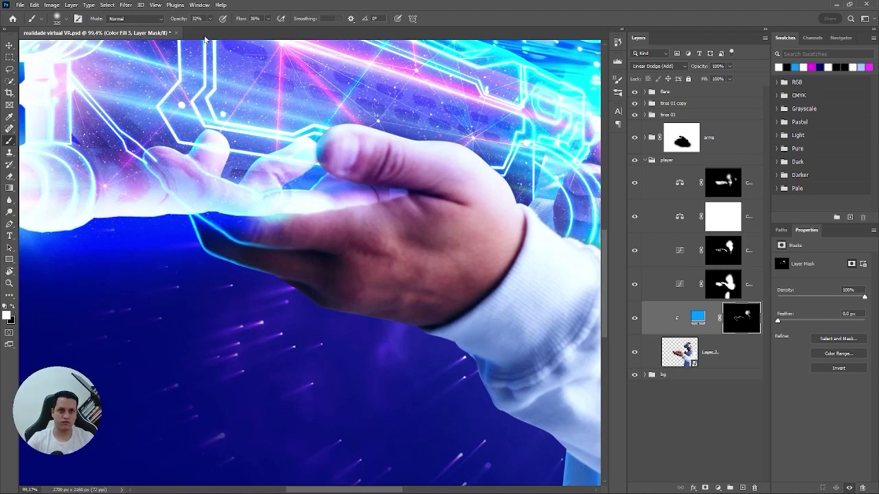
scroll(199, 237, "down", 6)
scroll(351, 223, "up", 5)
key("bracketleft")
key("bracketleft")
key("bracketleft")
key("bracketleft")
key("bracketleft")
key("bracketleft")
key("bracketleft")
key("bracketleft")
key("bracketleft")
key("bracketleft")
scroll(357, 147, "up", 5)
key("shift+4")
key("shift+9")
left_click_drag(307, 92, 426, 282)
scroll(268, 74, "down", 5)
key("r")
mouse_move(401, 171)
left_mouse_down()
mouse_move(437, 292)
mouse_move(411, 106)
left_mouse_up()
scroll(440, 274, "up", 5)
scroll(437, 254, "down", 5)
left_click_drag(434, 244, 448, 308)
scroll(448, 308, "up", 4)
left_click_drag(451, 361, 412, 201)
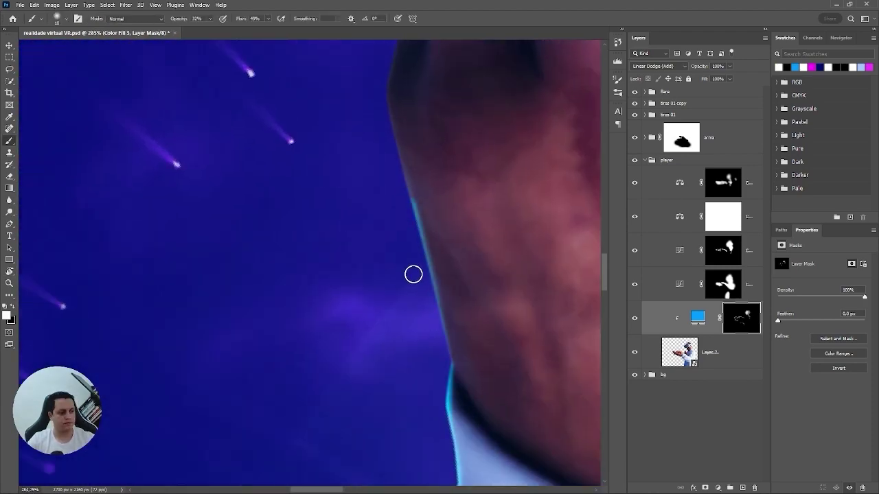
Step: Set the brush opacity to 100% and paint blue rim light along the earlobe, the neck edge and the hair behind the neck
key("0")
scroll(401, 259, "down", 6)
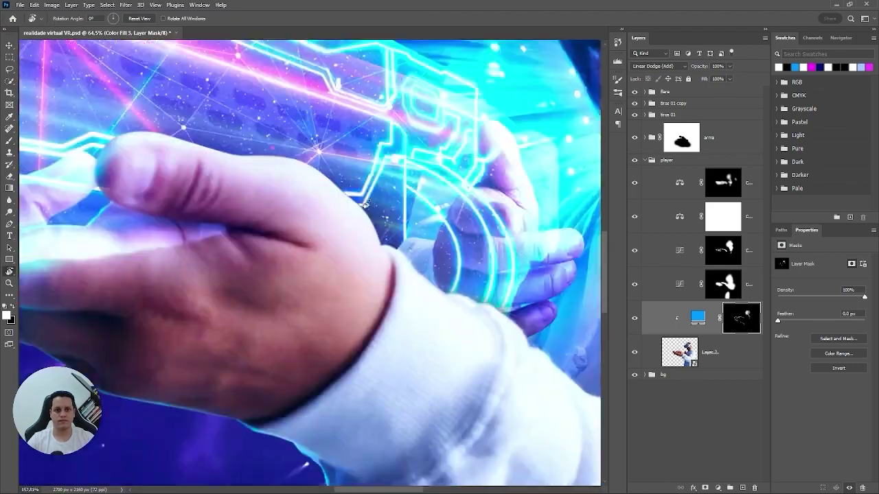
scroll(471, 142, "up", 8)
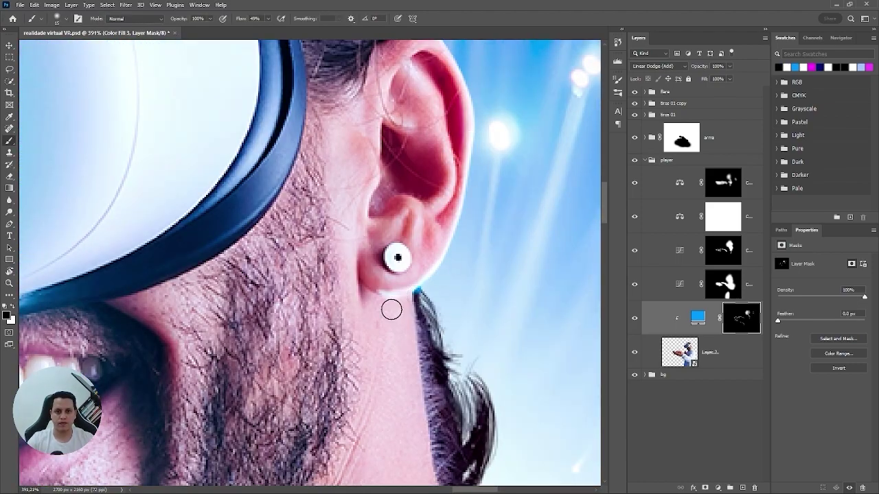
scroll(396, 309, "down", 3)
scroll(345, 325, "up", 5)
scroll(345, 325, "down", 4)
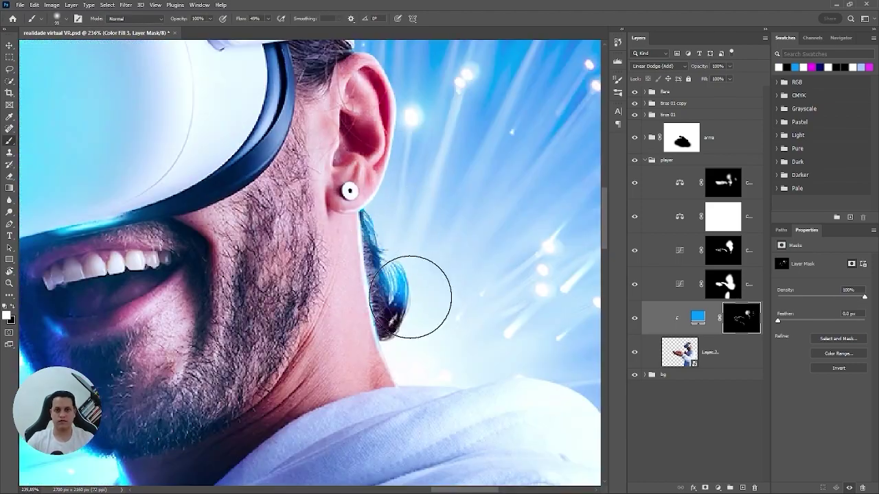
key("x")
scroll(353, 232, "up", 4)
Step: Shrink the brush and paint blue rim light on the hair beside the headset's top strap
key("bracketleft")
key("bracketleft")
key("bracketleft")
key("bracketleft")
key("bracketleft")
key("bracketleft")
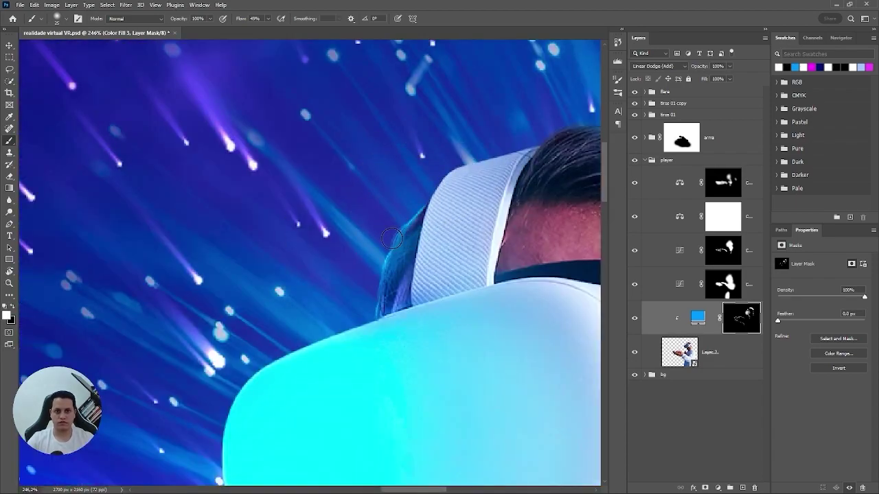
scroll(382, 155, "down", 3)
scroll(493, 208, "down", 3)
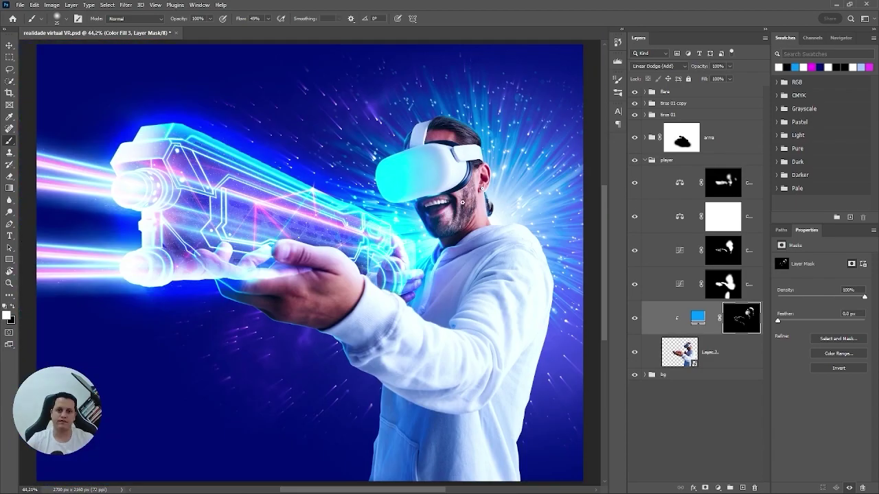
Step: Enlarge the brush and dab a soft cyan glow onto the front of the VR headset
scroll(384, 153, "up", 3)
key("bracketright")
key("bracketright")
key("bracketright")
key("bracketright")
key("bracketright")
key("bracketright")
key("bracketright")
key("bracketright")
key("bracketright")
key("bracketright")
key("bracketright")
key("bracketright")
key("bracketright")
key("bracketright")
key("bracketright")
key("bracketright")
left_click(421, 171)
key("ctrl+0")
Step: Add a Curves adjustment layer above the flare group and pull its midtones down to darken the image
left_click(665, 92)
left_click(719, 487)
left_click(721, 358)
left_click_drag(831, 315, 833, 321)
Step: Invert the new Curves mask and paint white around the canvas edges with a very large soft brush as a vignette
left_click(706, 104)
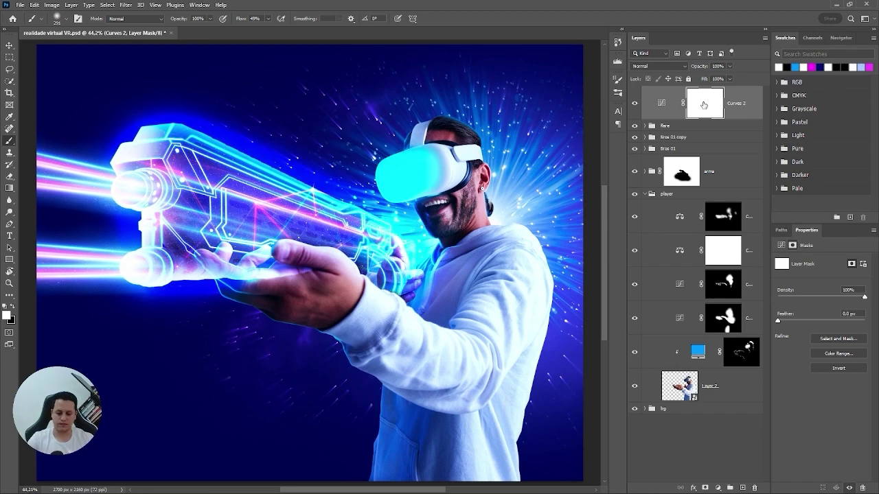
key("ctrl+i")
scroll(309, 241, "down", 3)
key("bracketright")
key("bracketright")
key("bracketright")
key("bracketright")
key("bracketright")
key("bracketright")
key("bracketright")
key("bracketright")
left_click_drag(204, 92, 514, 318)
Step: Review the vignette and lighting across the whole composite and up close around the man's face and hands
left_click(662, 103)
left_click(645, 193)
key("ctrl+0")
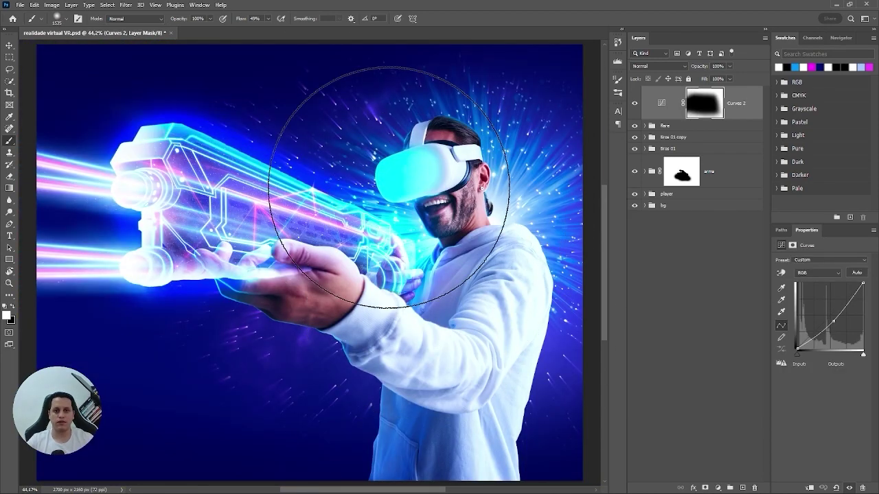
scroll(347, 224, "down", 3)
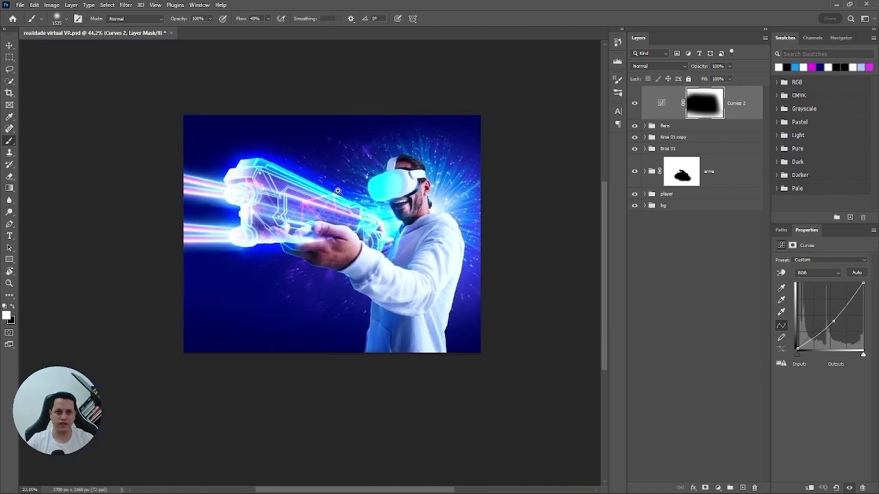
left_click(644, 195)
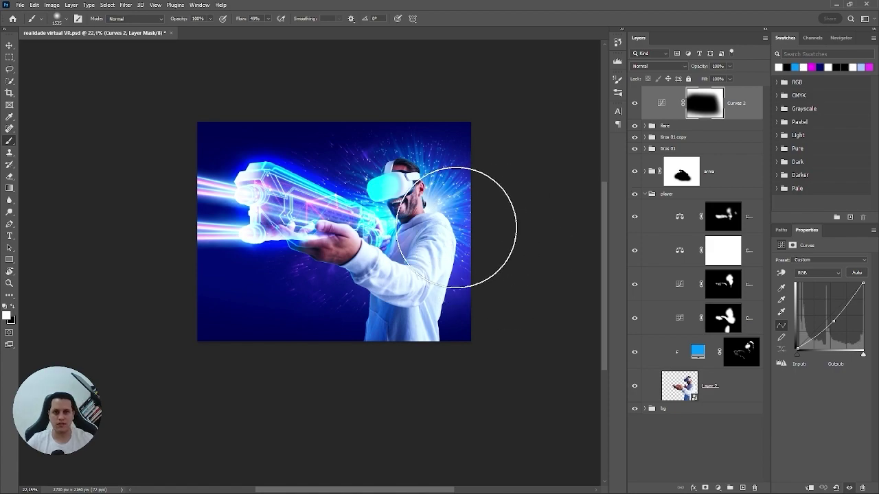
scroll(402, 215, "up", 5)
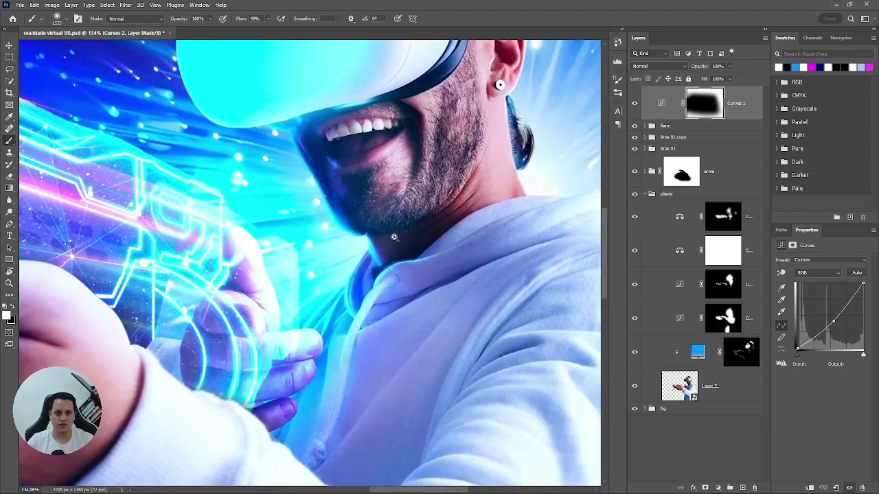
scroll(316, 185, "down", 3)
scroll(316, 185, "down", 2)
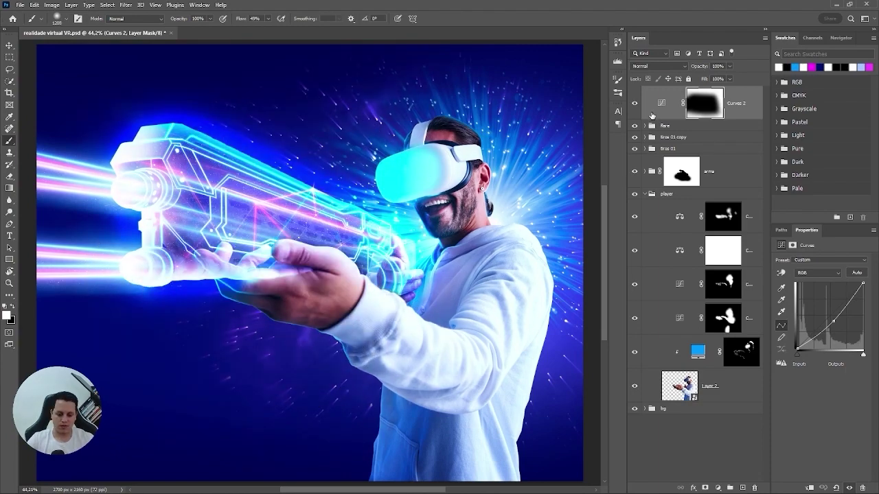
Step: Open logo_live-tim_Fv41aD.png and copy the entire logo image into realidade virtual VR.psd
key("ctrl+o")
left_click(325, 87)
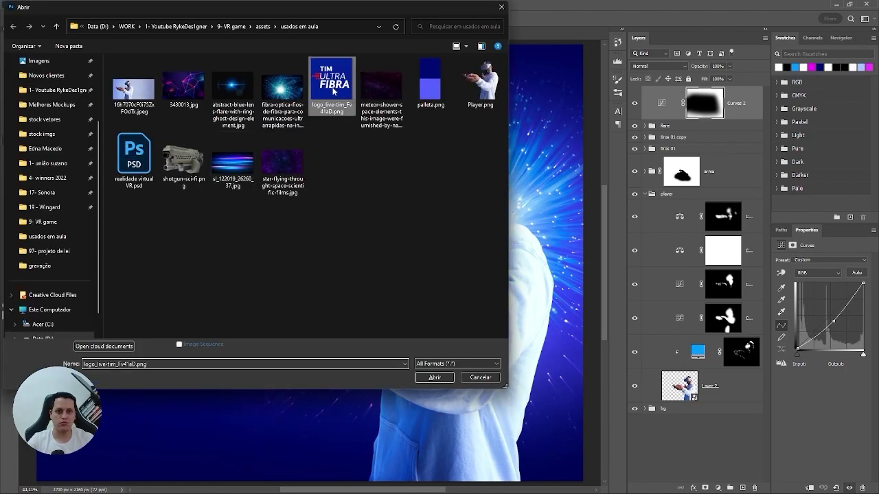
left_click(434, 378)
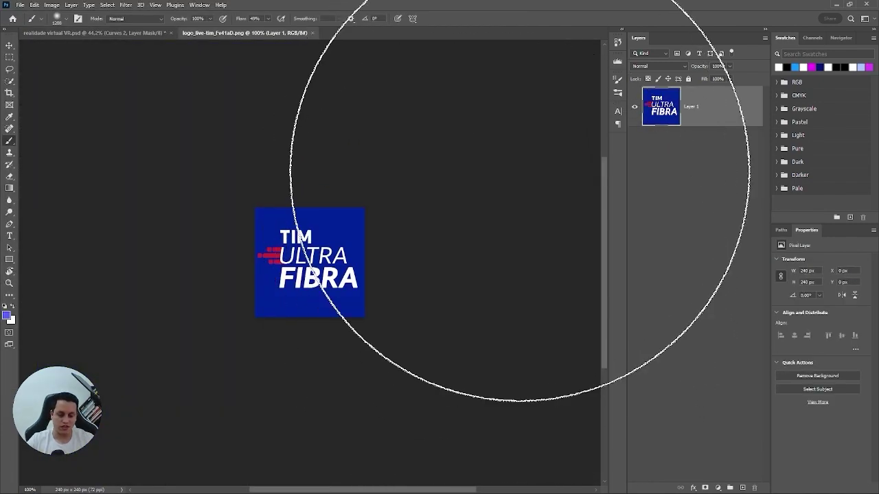
key("ctrl+a")
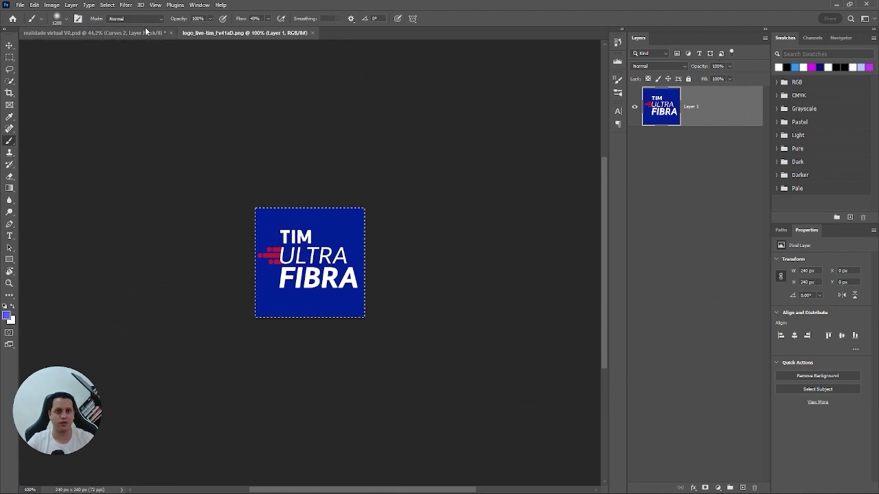
key("ctrl+Tab")
key("ctrl+v")
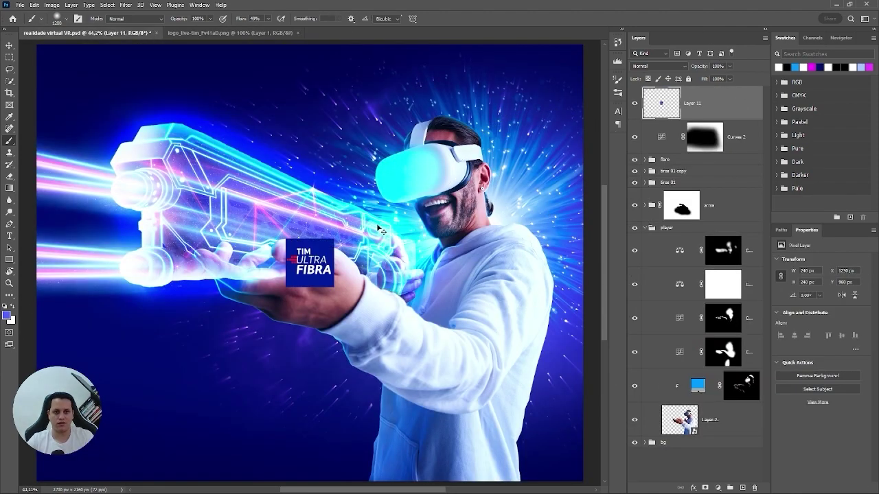
Step: Scale the TIM Ultra Fibra logo to about 181% and place it in the dark area below the gun
key("ctrl+t")
mouse_move(346, 232)
left_mouse_down()
mouse_move(186, 395)
mouse_move(201, 395)
mouse_move(185, 386)
left_mouse_up()
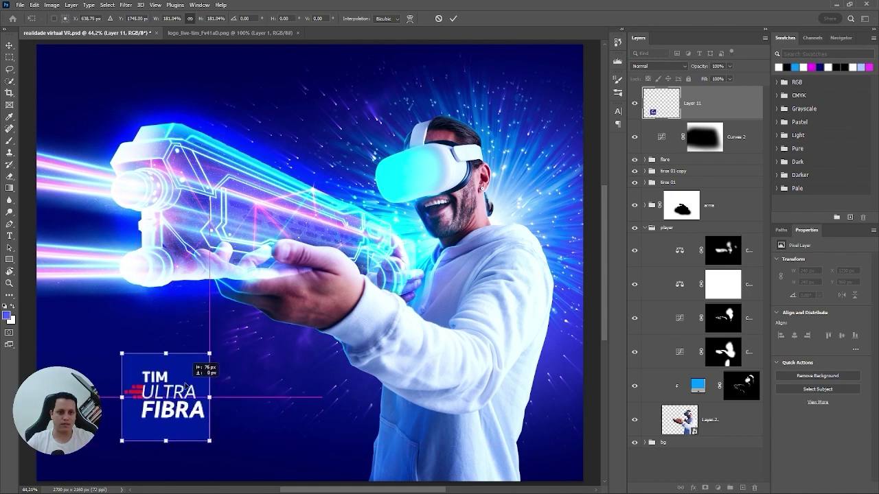
key("Return")
key("b")
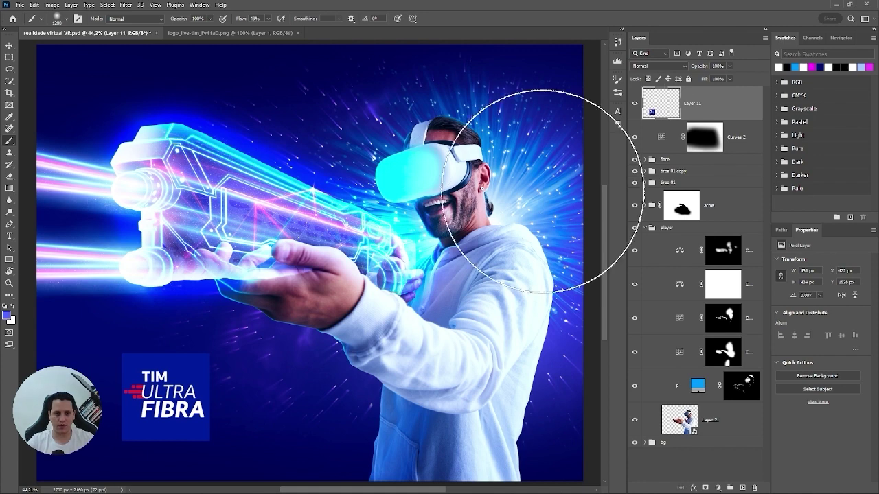
key("v")
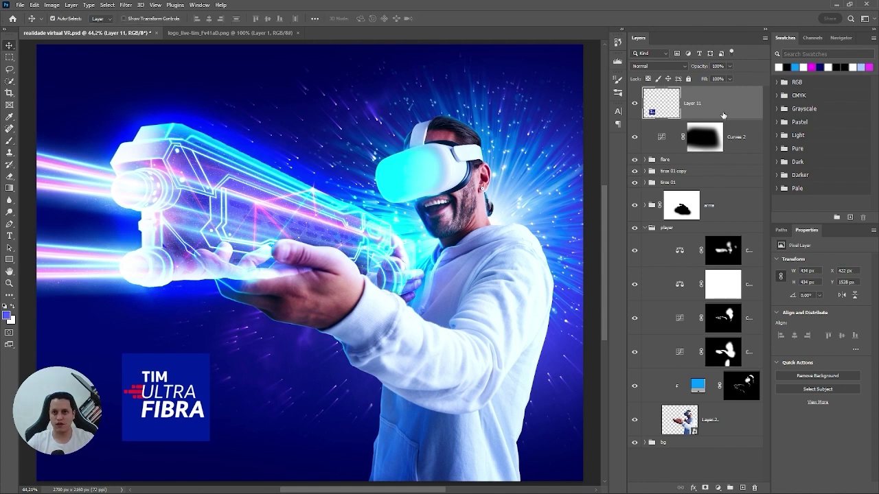
Step: Hide the logo's blue background with Blend If by raising the current layer's black threshold to 51
double_click(652, 117)
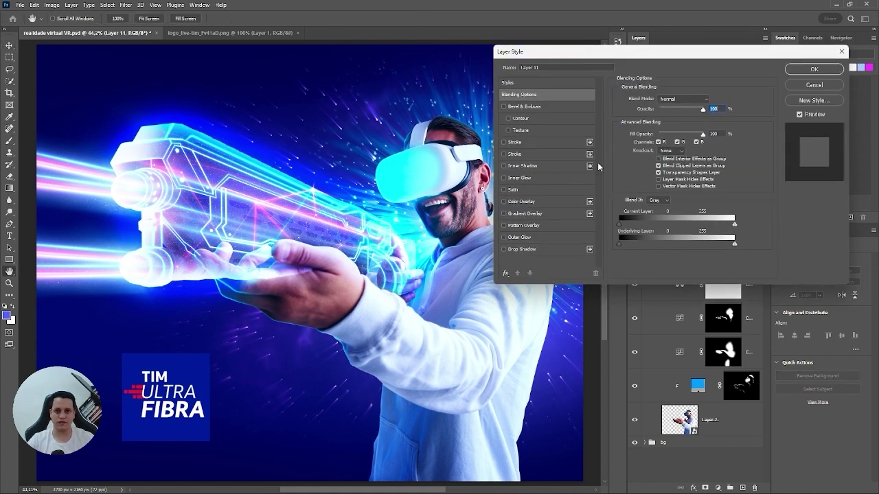
left_click_drag(625, 224, 643, 229)
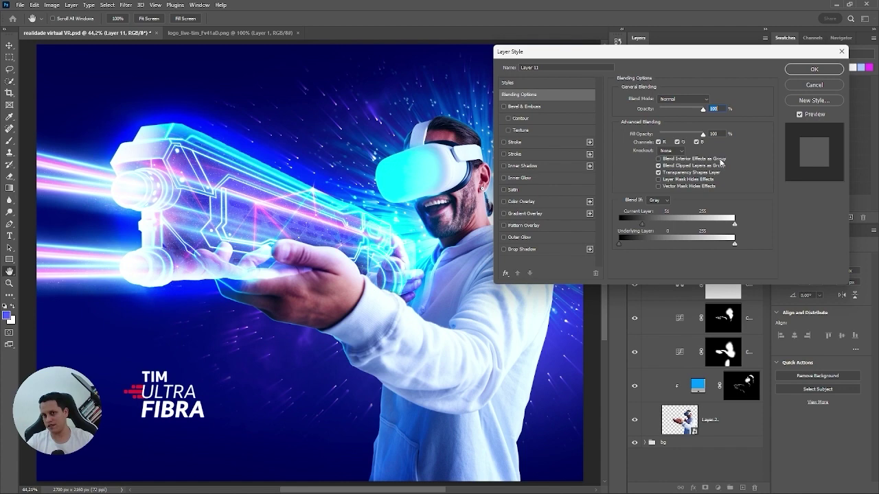
left_click(816, 72)
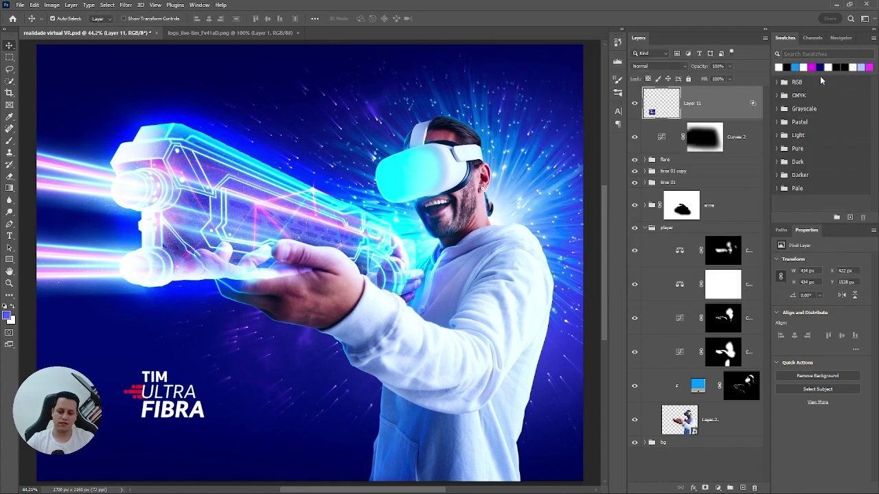
Step: Add a three-line white slogan above the logo reading "O PODER DA CONEXÃO / PARA VOCÊ SE DIVERTIR / SEM SIR DECASA."
left_click(9, 237)
left_click(145, 325)
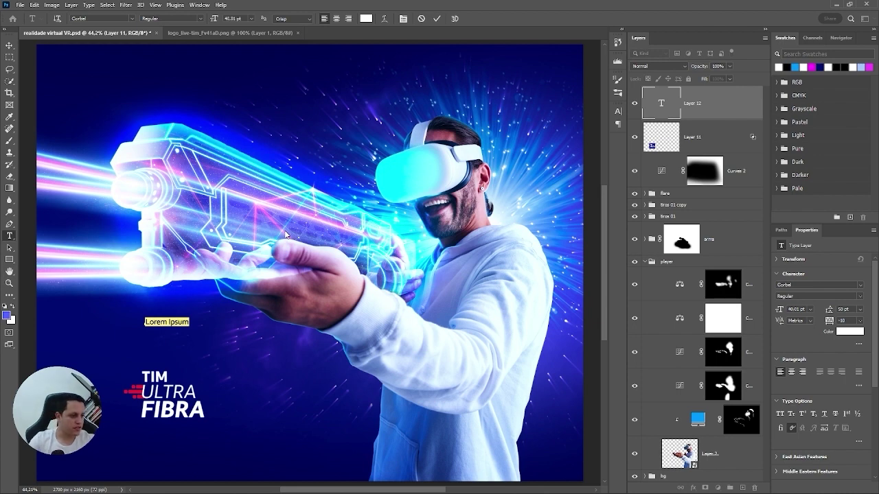
key("Caps_Lock")
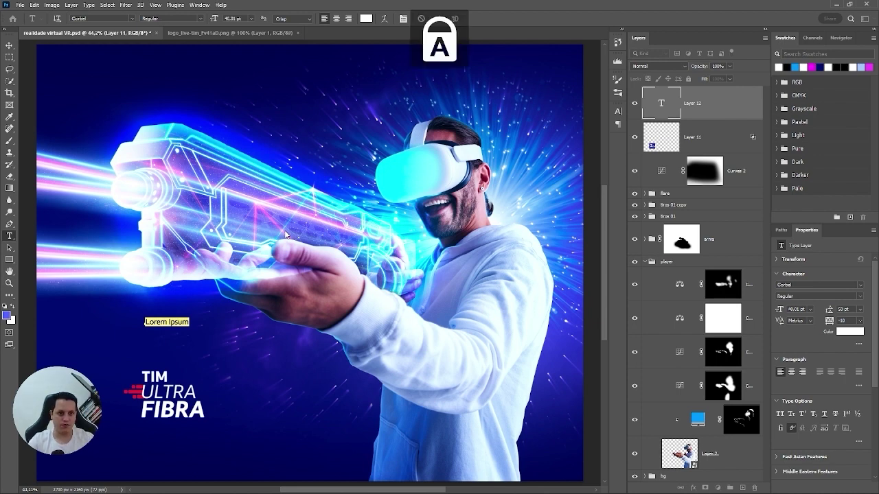
type("O PODER DA CONEXÃO")
key("Return")
type("PARA VOCÊ")
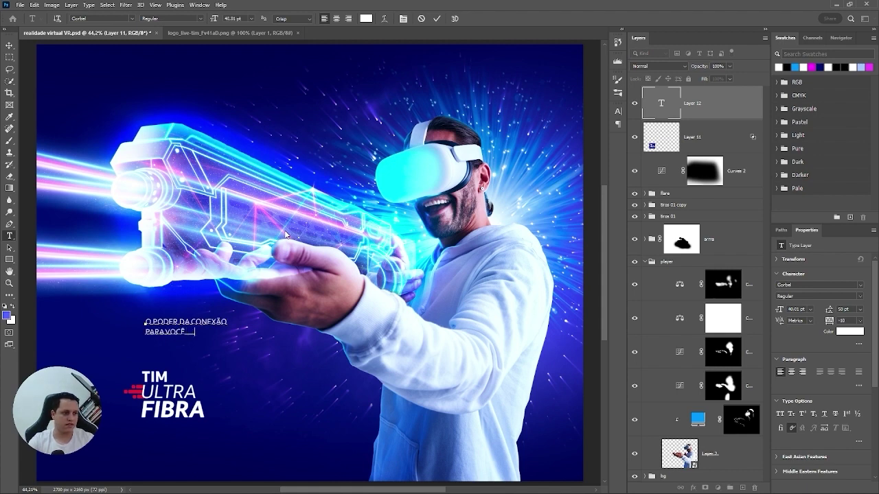
type(" SE DIVERTIR")
key("Return")
type("SEM S")
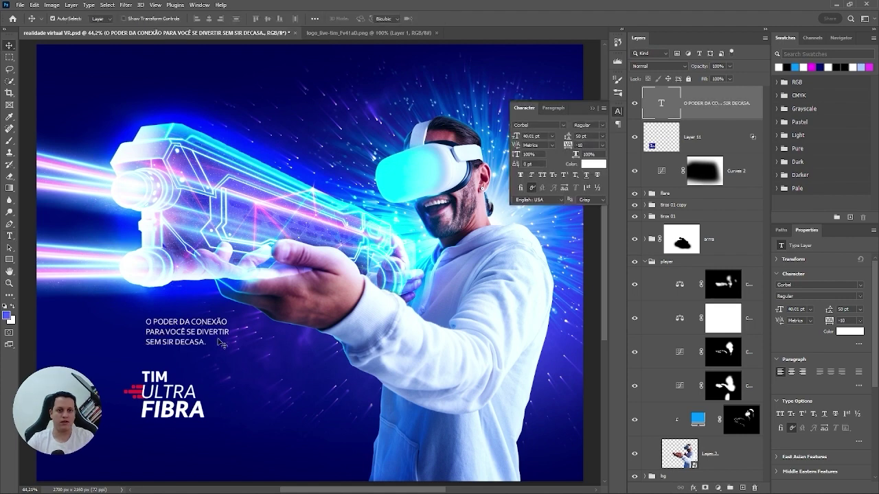
Step: Move the slogan slightly down and left so it sits closer above the logo, near its left edge
key("ctrl+t")
left_click_drag(198, 325, 192, 328)
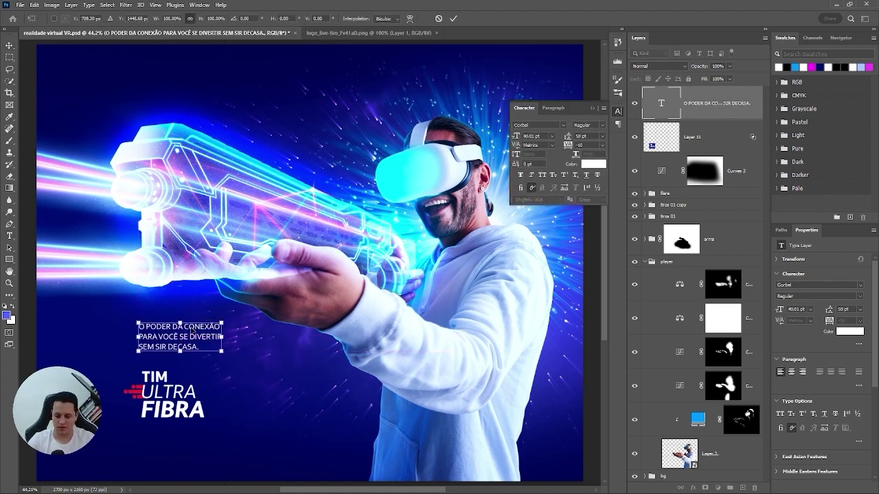
key("Return")
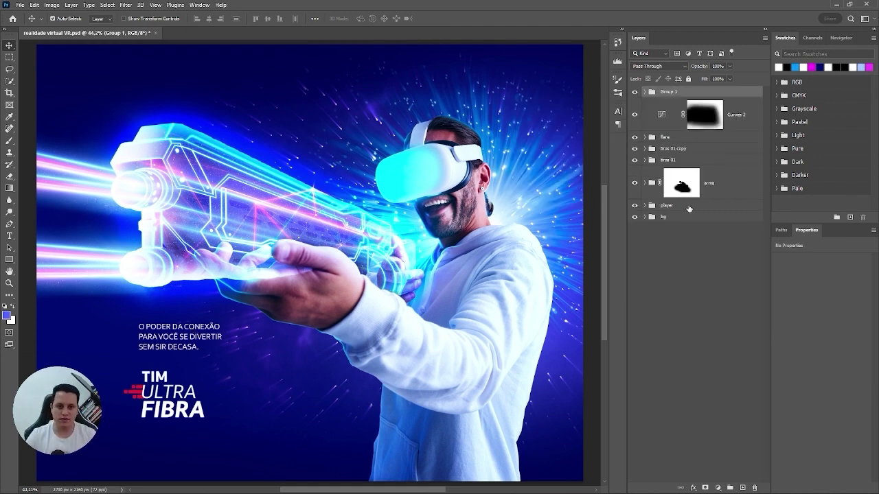